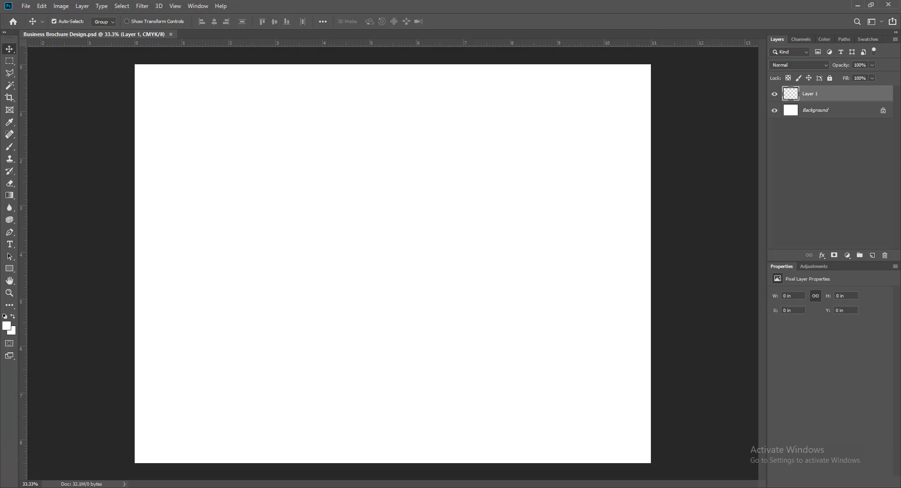
Work out the one-third panel width, 11 ÷ 3, in Calculator.
left_click(758, 487)
left_click(694, 331)
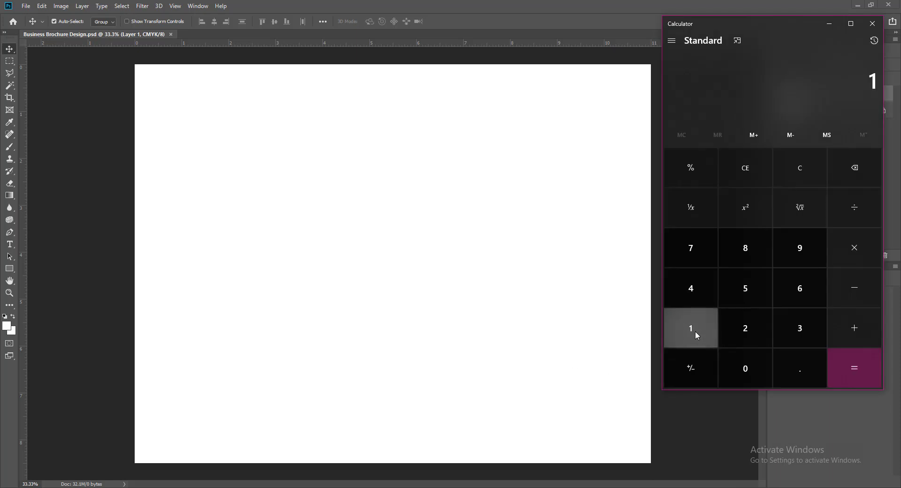
left_click(694, 331)
left_click(852, 213)
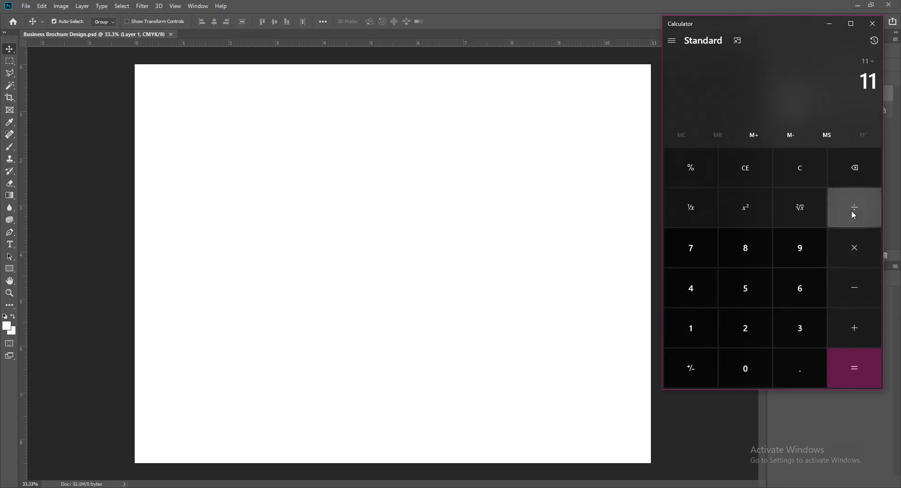
left_click(800, 330)
left_click(855, 367)
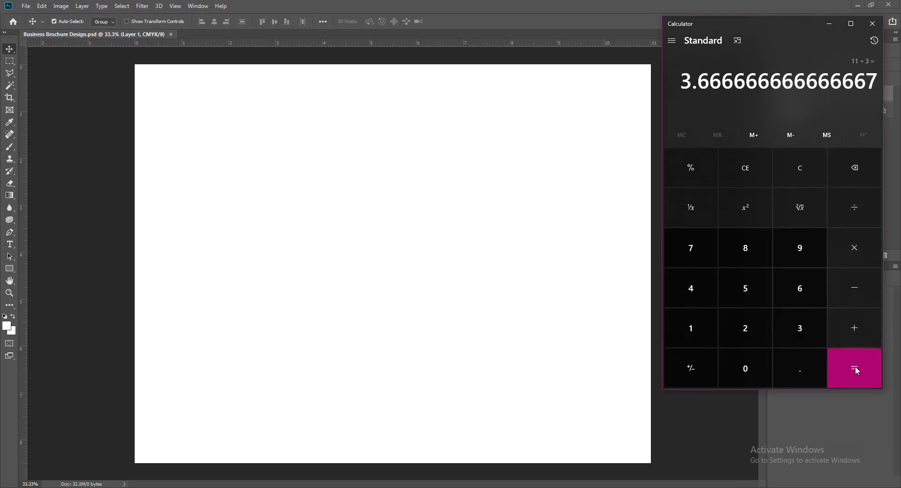
left_click(829, 25)
Add a vertical guide at 3.667 in.
left_click(175, 5)
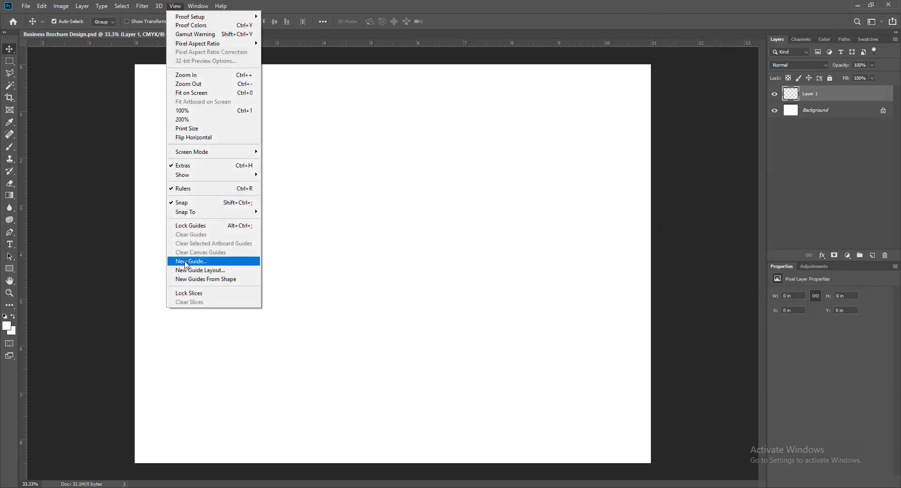
left_click(185, 261)
type("3.667")
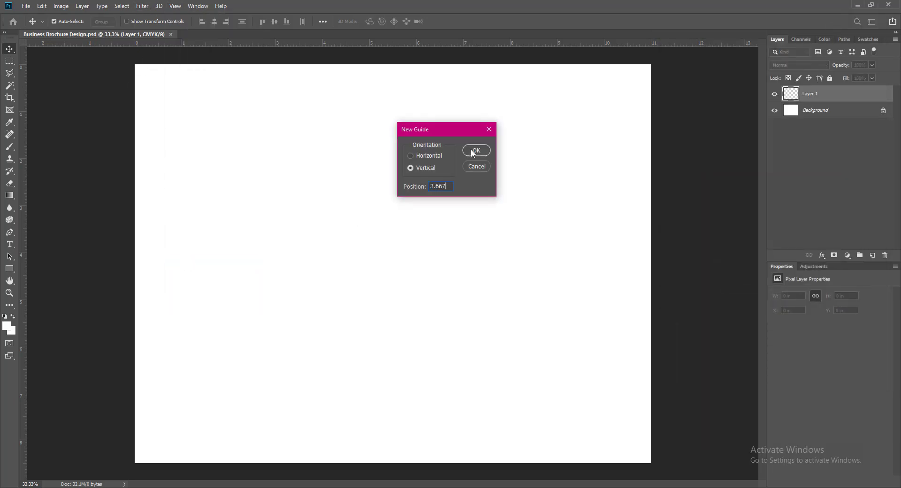
left_click(474, 151)
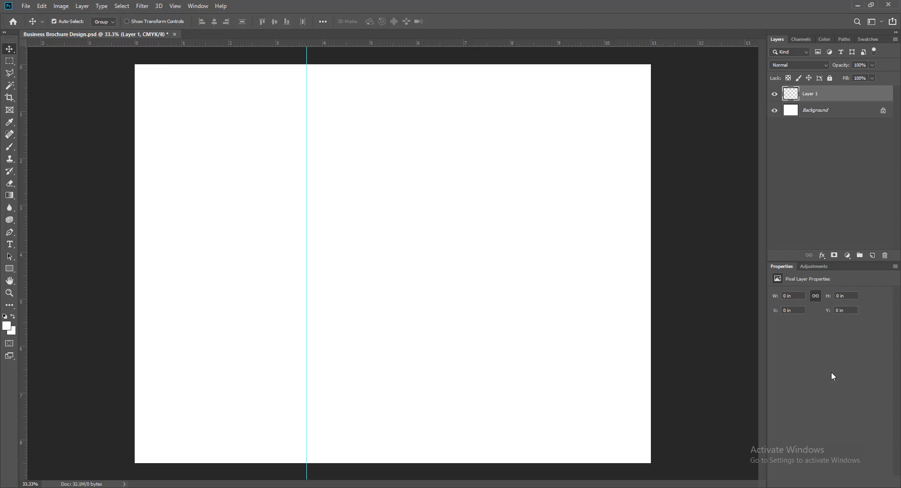
Calculate the two-thirds position, 3.667 × 2 = 7.334, and copy the result.
key("alt+Tab")
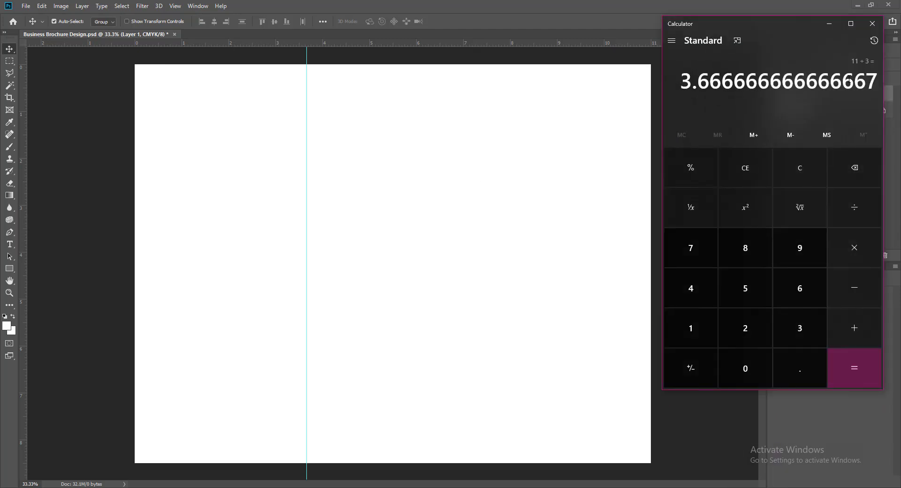
left_click(792, 171)
left_click(798, 333)
left_click(800, 369)
left_click(791, 287)
left_click(790, 287)
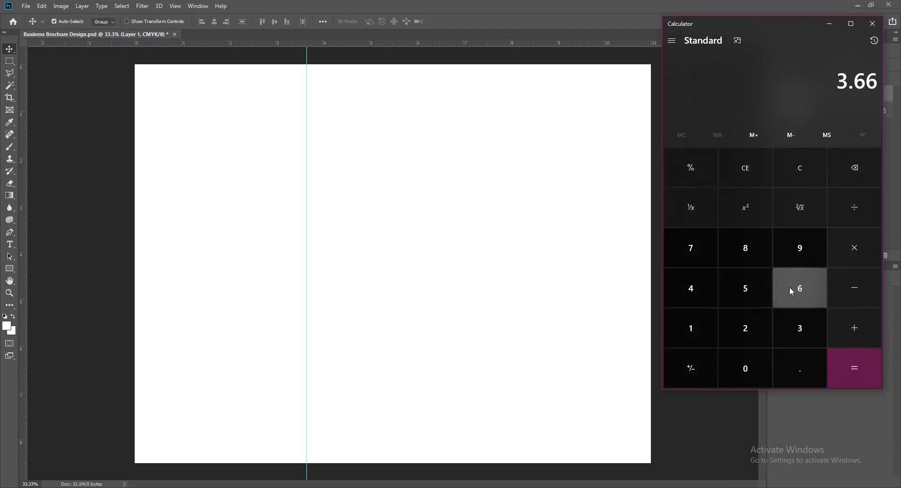
left_click(690, 254)
left_click(855, 249)
left_click(751, 331)
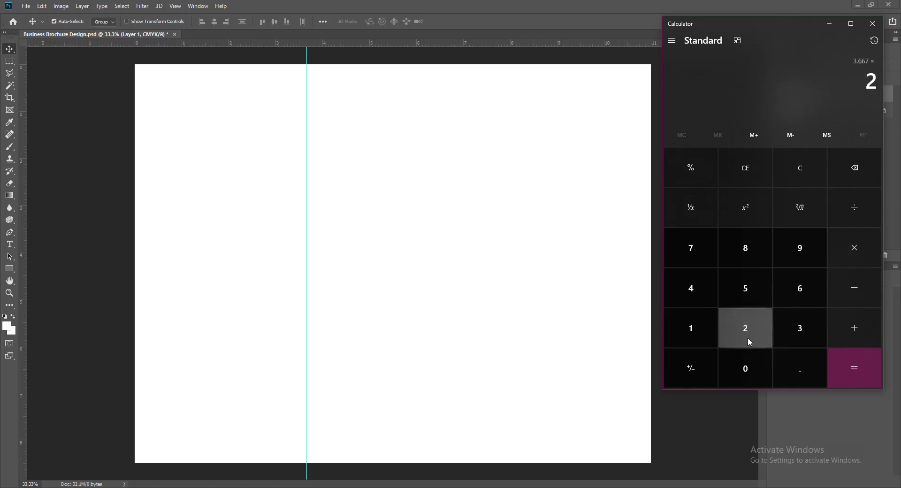
left_click(846, 375)
right_click(773, 80)
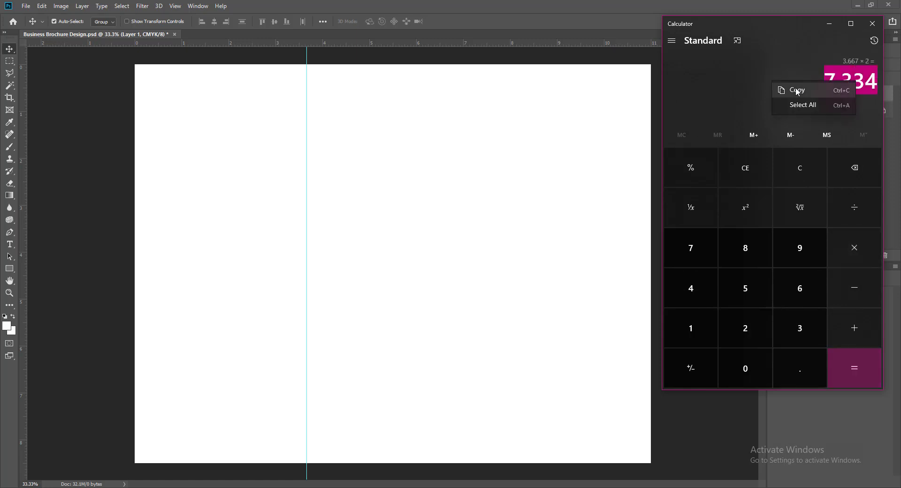
left_click(795, 88)
Add a second vertical guide at 7.334 in and save the document.
left_click(828, 27)
left_click(175, 5)
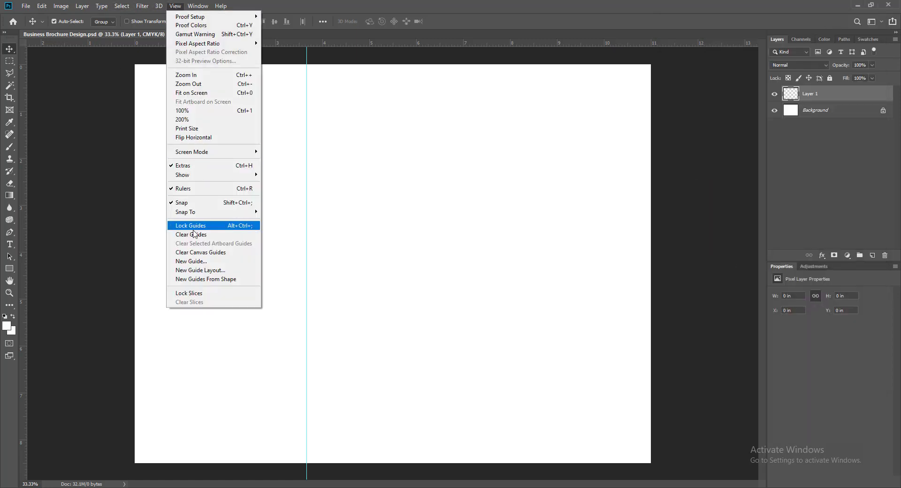
left_click(198, 259)
key("ctrl+v")
left_click(476, 150)
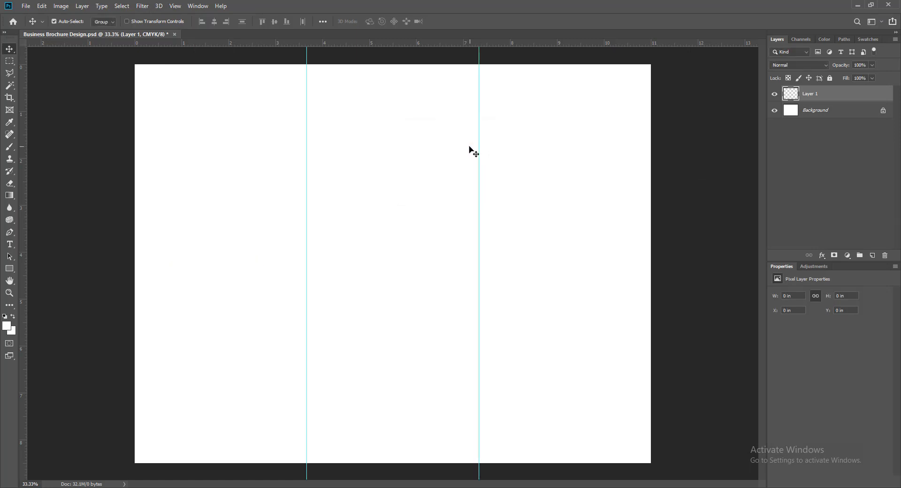
key("ctrl+s")
Draw a closed Pen shape over the page top with a wavy lower edge.
left_click(10, 232)
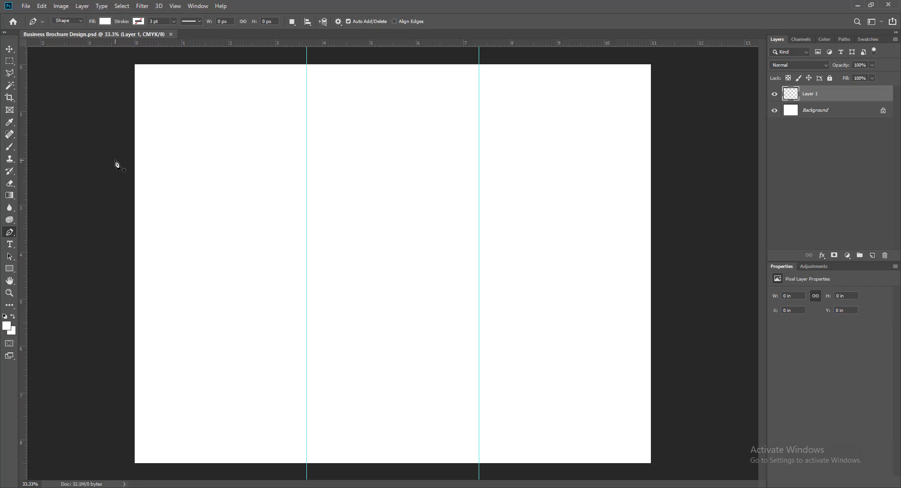
key("ctrl+plus")
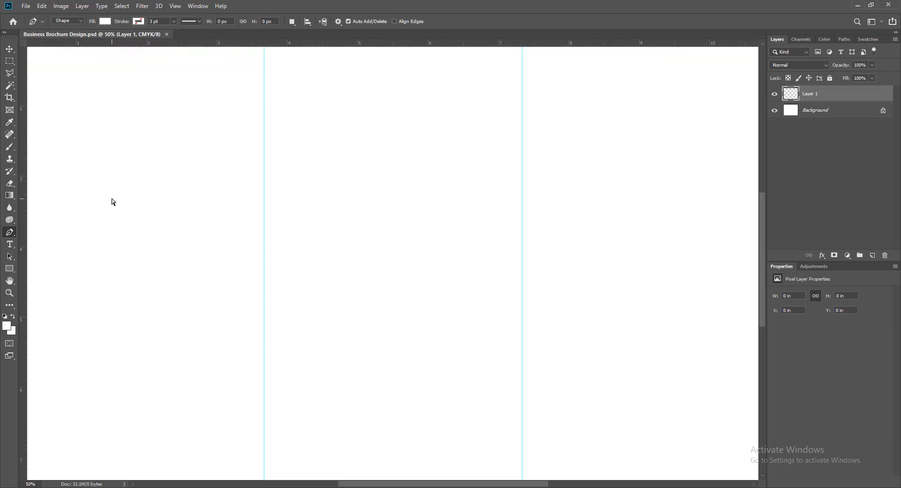
key("ctrl+minus")
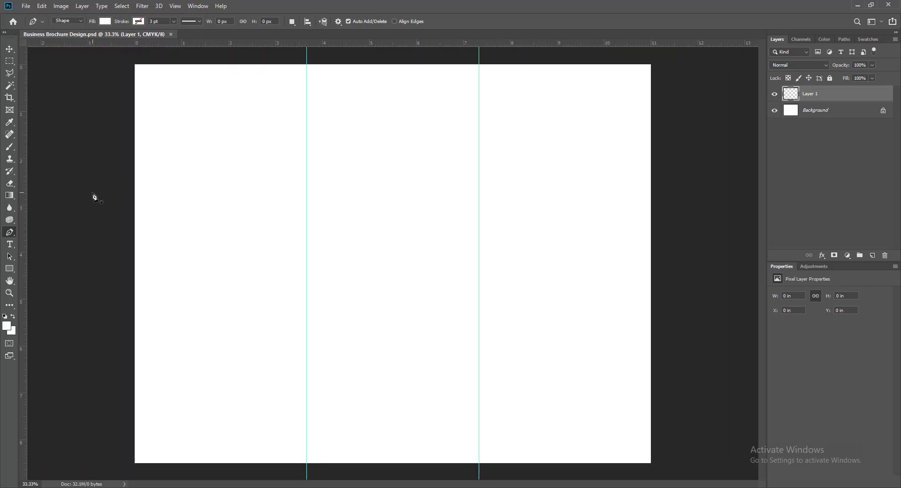
left_click(109, 213)
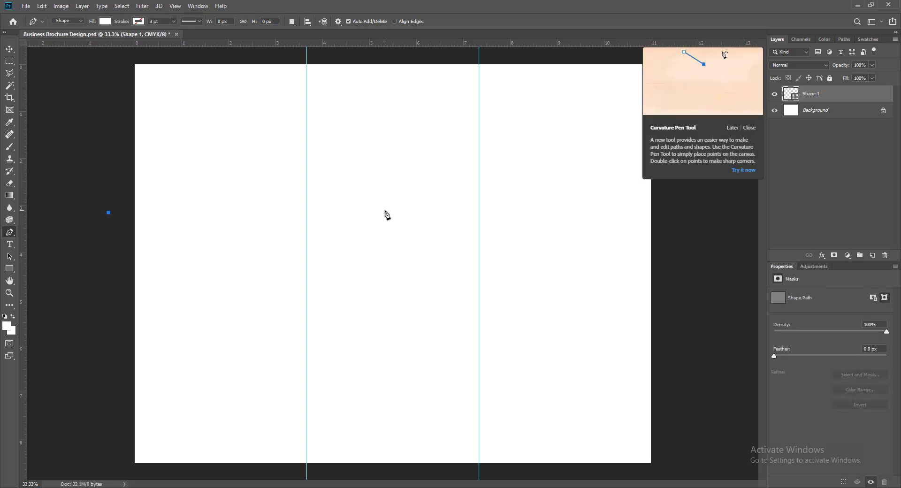
left_click_drag(384, 208, 567, 47)
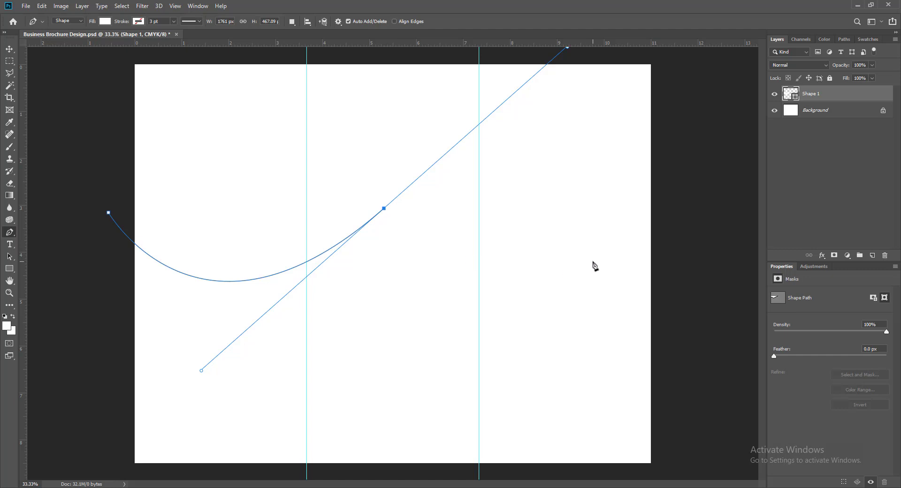
left_click(684, 203)
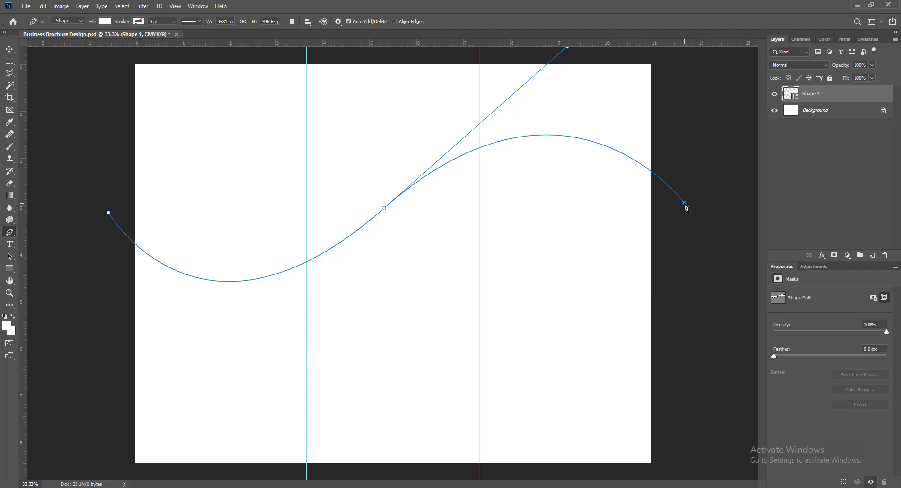
left_click(678, 54)
left_click(95, 51)
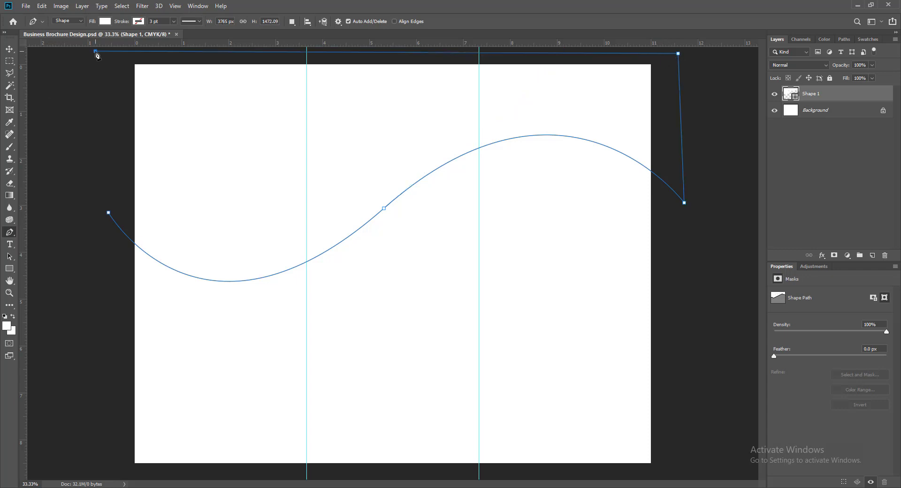
left_click(109, 213)
Set the foreground colour and the wave shape's fill to near-black (#090909).
left_click(9, 49)
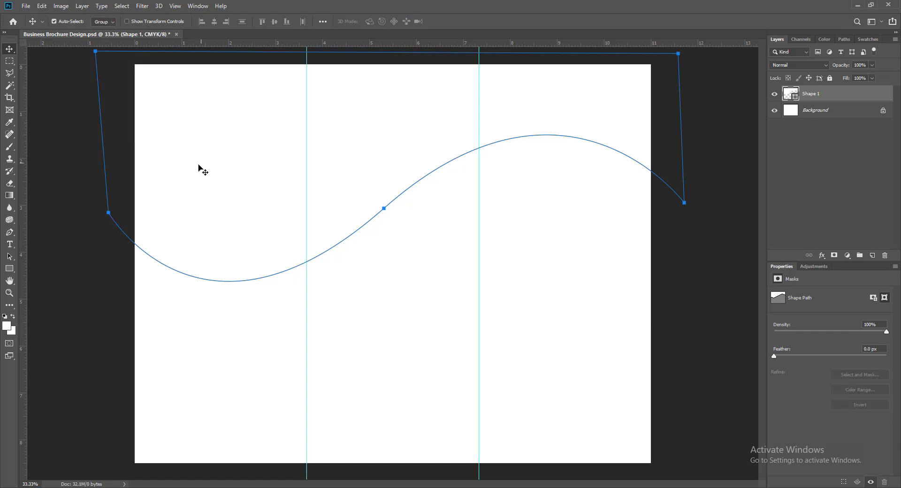
left_click(7, 326)
left_click(482, 251)
left_click(676, 135)
double_click(791, 94)
left_click(481, 254)
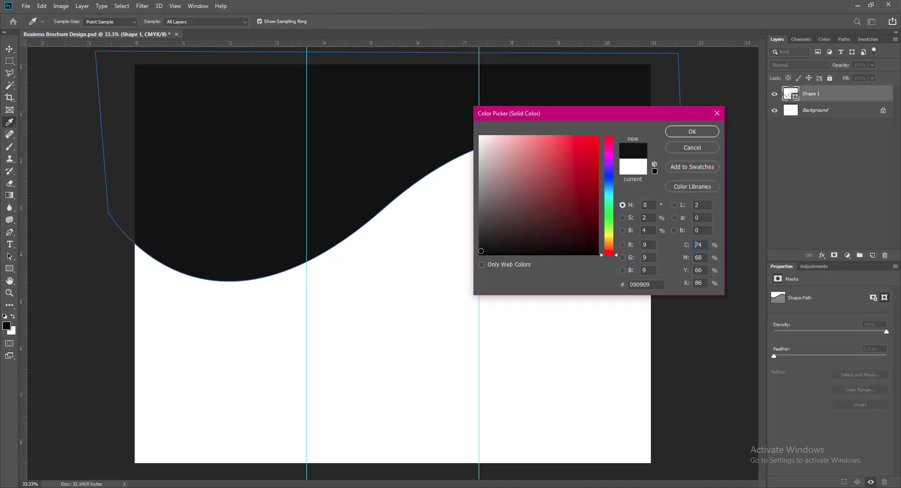
left_click(680, 135)
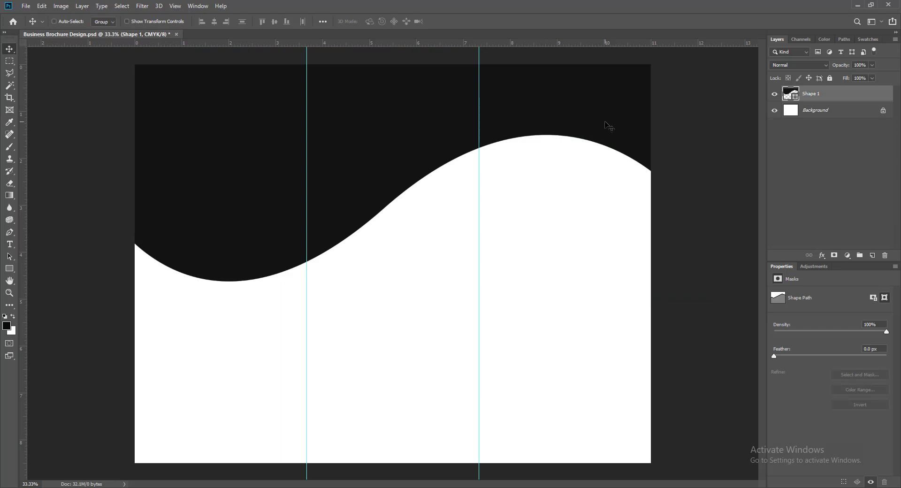
key("ctrl+t")
Rotate, enlarge, widen and move the black wave shape down the page.
left_click_drag(702, 288, 693, 298)
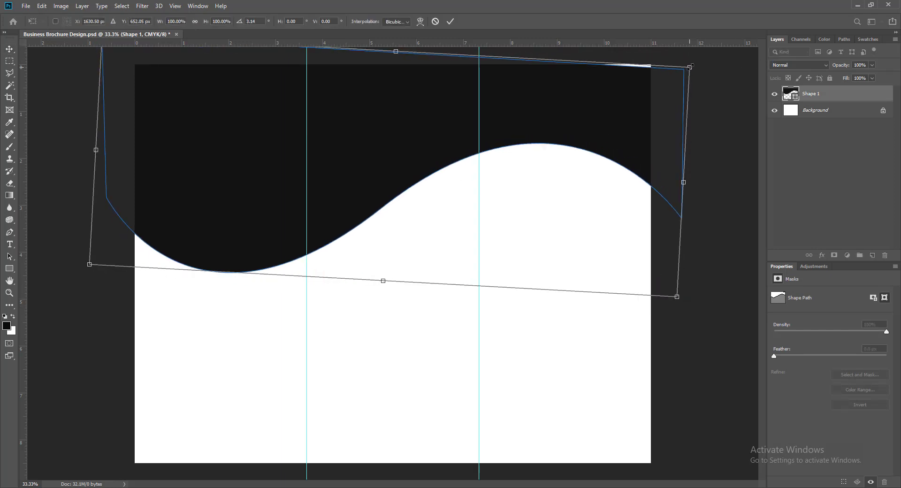
left_click_drag(690, 66, 734, 35)
left_click_drag(95, 133, 44, 135)
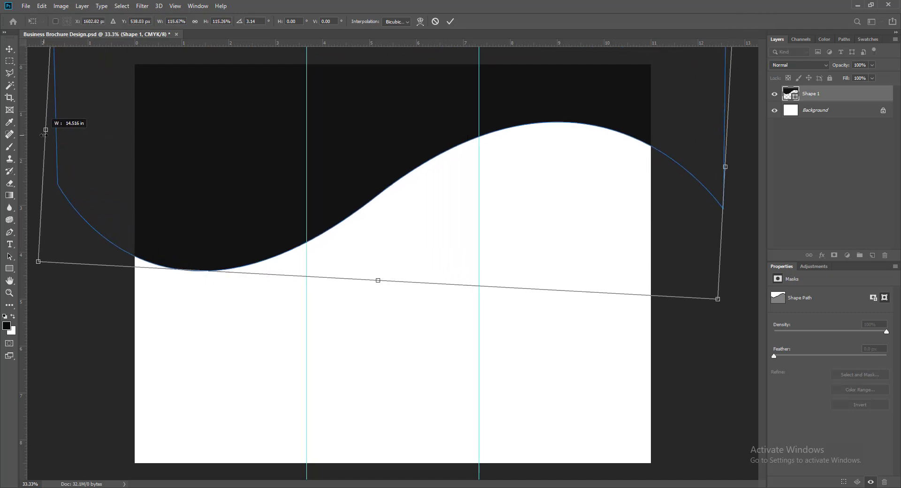
left_click_drag(731, 306, 713, 343)
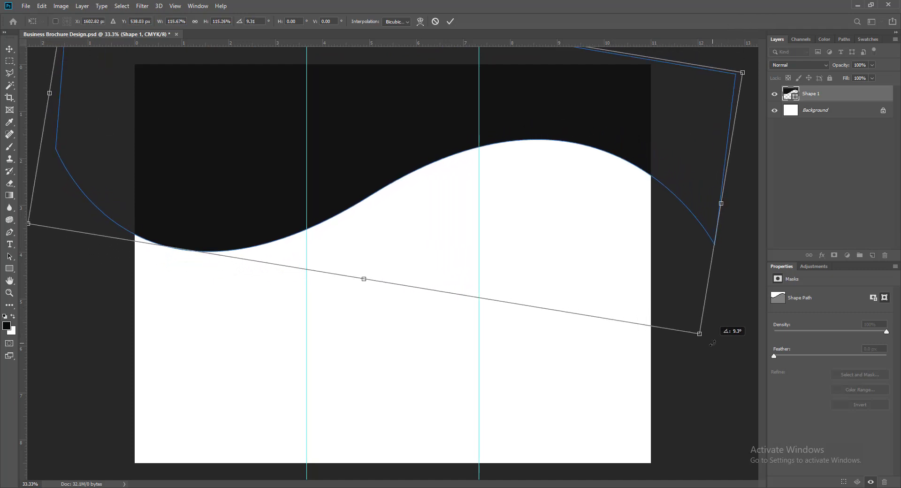
left_click_drag(576, 120, 557, 116)
left_click_drag(723, 69, 742, 51)
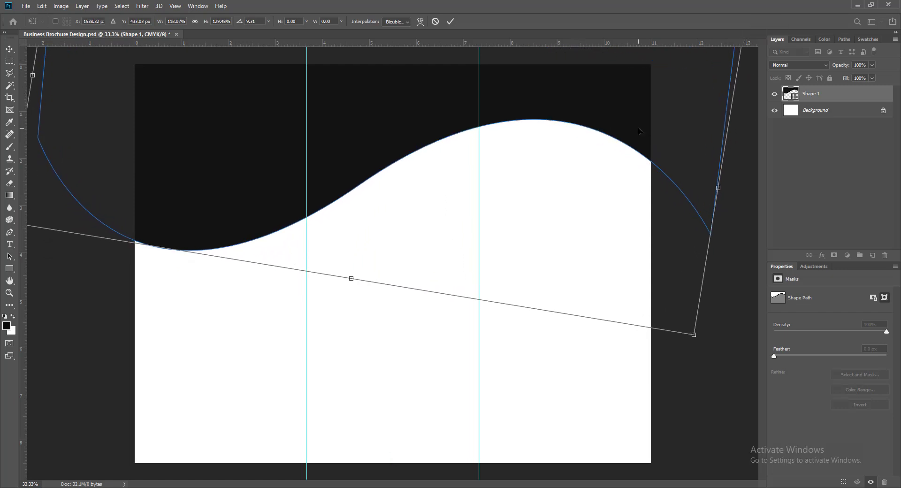
left_click_drag(639, 131, 637, 162)
key("Down")
key("Down")
key("Down")
key("Down")
key("Down")
key("Down")
key("Down")
key("Down")
key("Down")
key("Down")
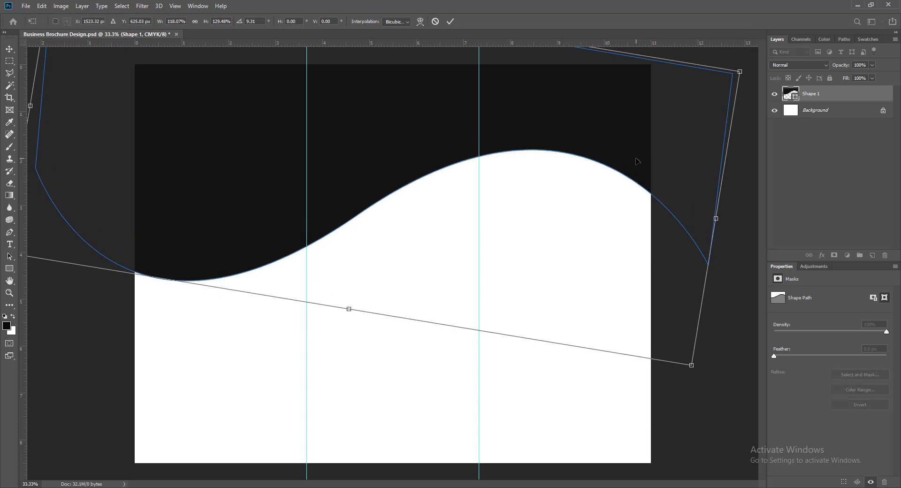
key("Return")
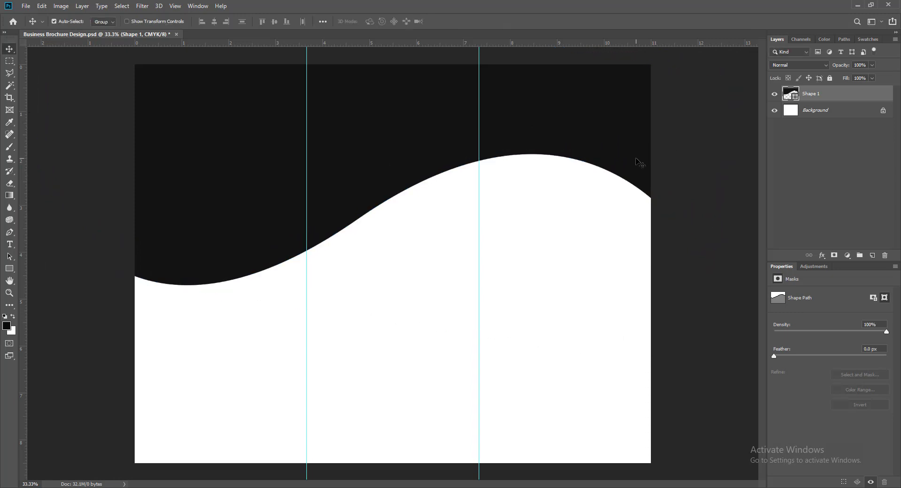
Re-transform the wave, rotating about 9.56° and stretching it across the page, then save.
key("ctrl+t")
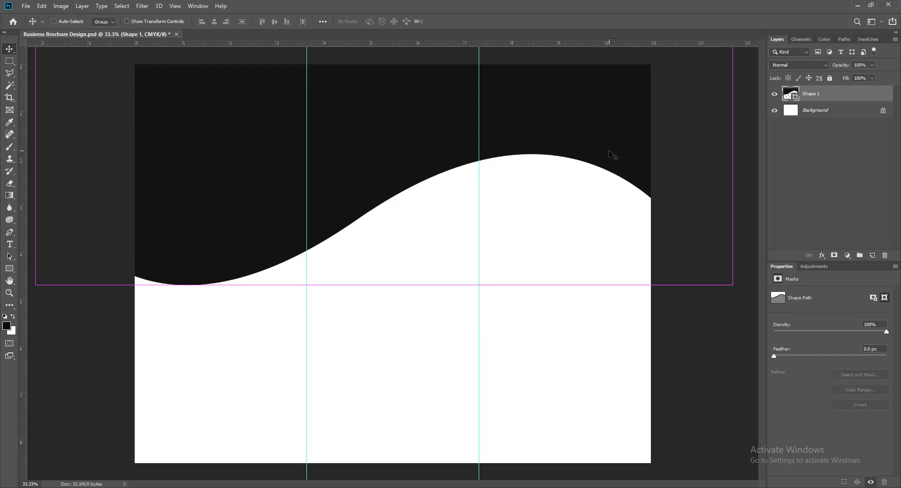
left_click_drag(744, 292, 702, 334)
left_click_drag(247, 165, 271, 165)
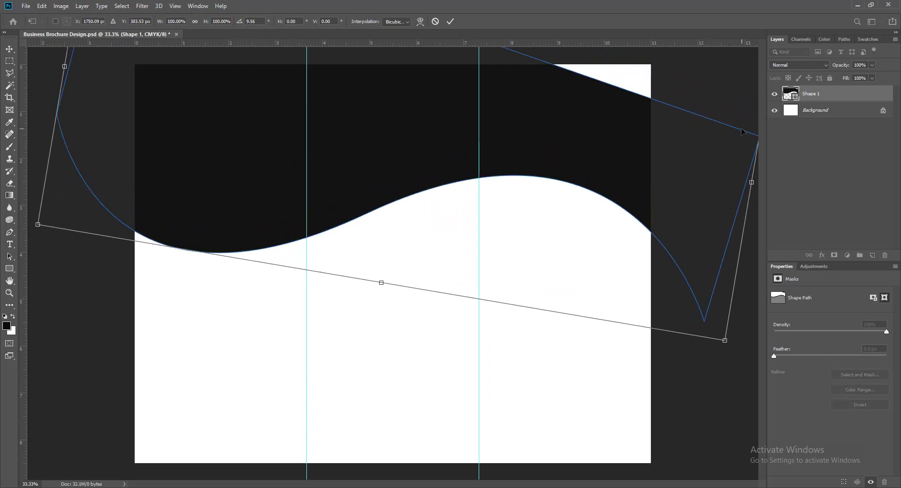
left_click_drag(611, 177, 547, 264)
left_click_drag(370, 55, 393, 2)
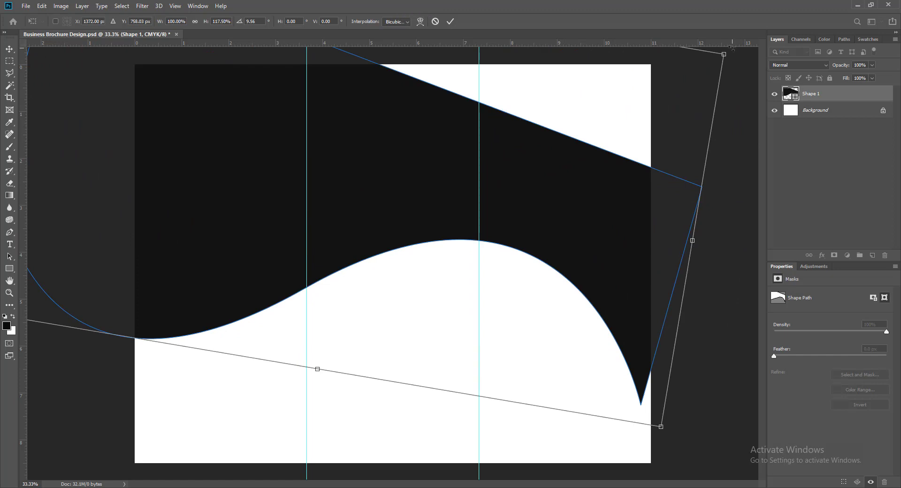
left_click_drag(723, 54, 761, 33)
left_click_drag(628, 229, 676, 155)
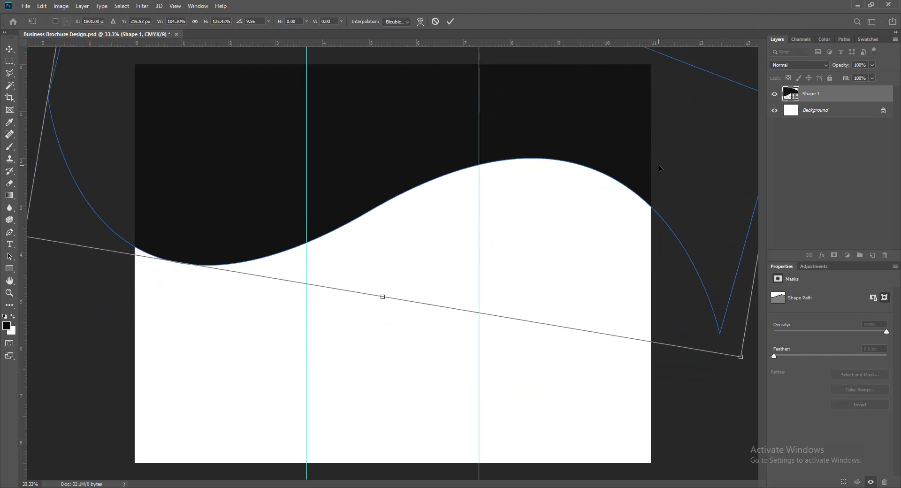
left_click_drag(741, 357, 737, 394)
key("Return")
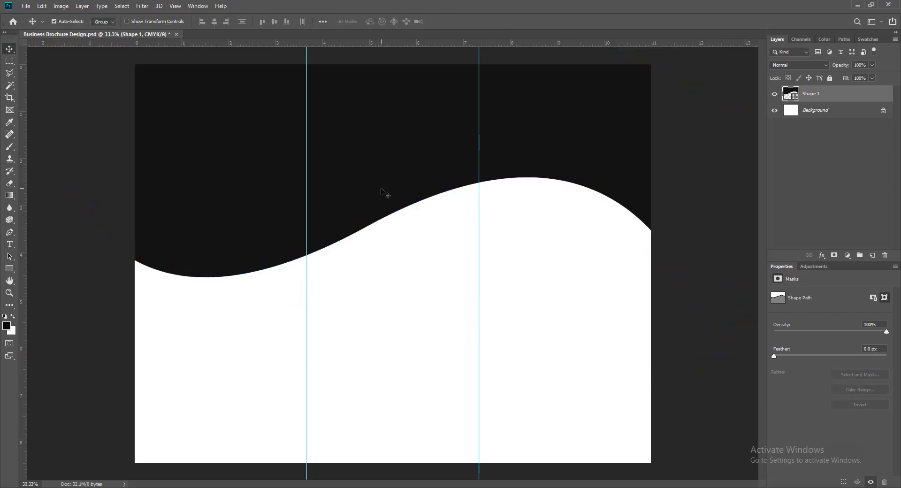
key("ctrl+s")
Duplicate the wave slightly lower, colour it crimson, and move it beneath the black wave.
left_click_drag(270, 187, 275, 208)
double_click(791, 94)
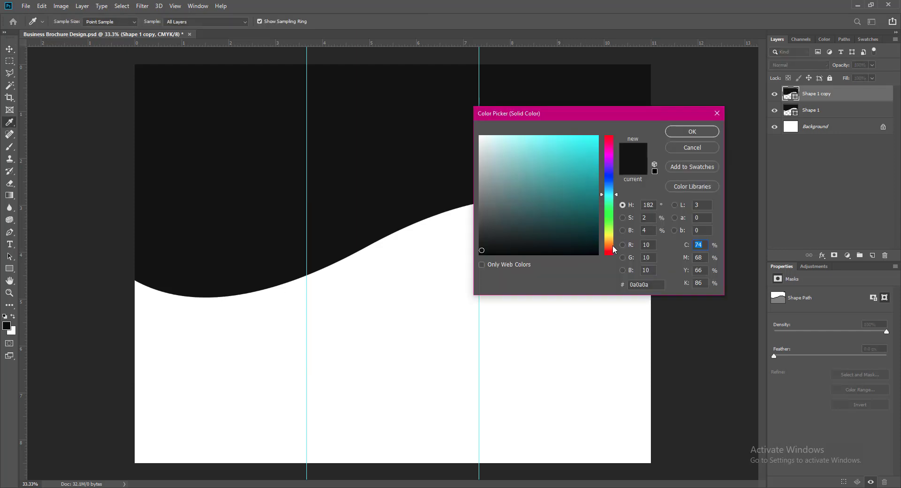
left_click(610, 249)
left_click(597, 201)
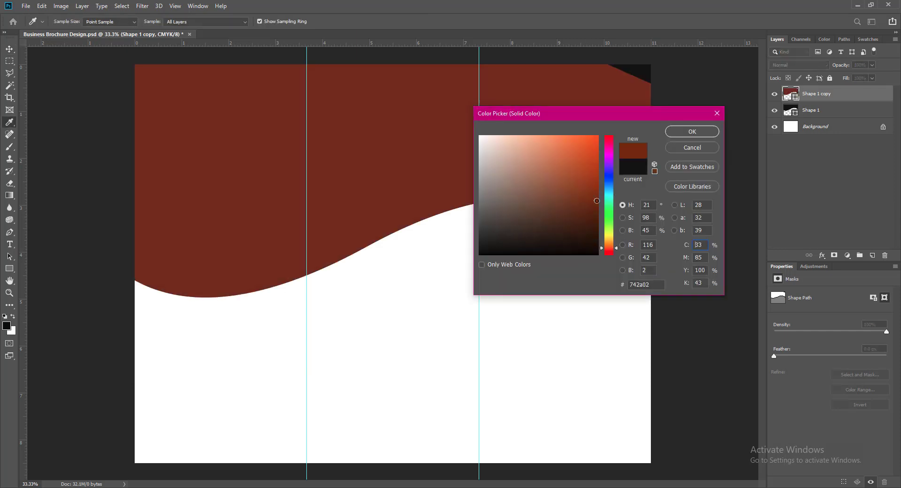
left_click(596, 226)
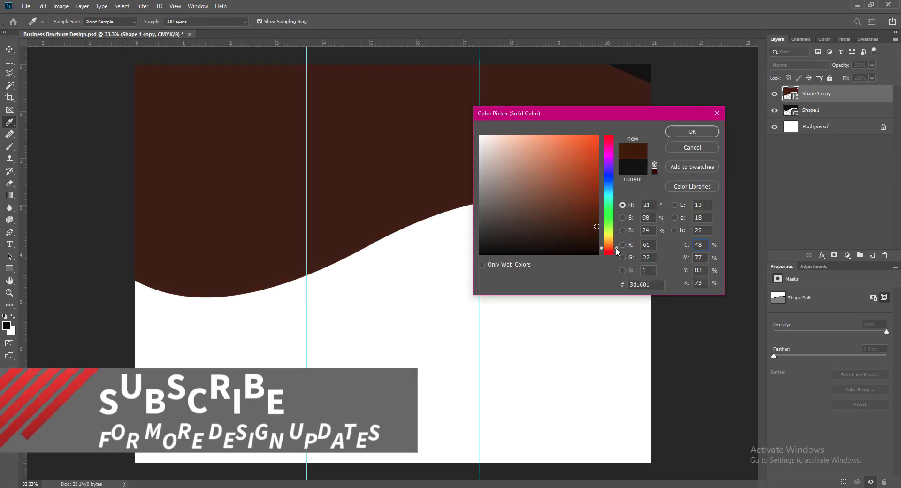
left_click_drag(617, 249, 617, 249)
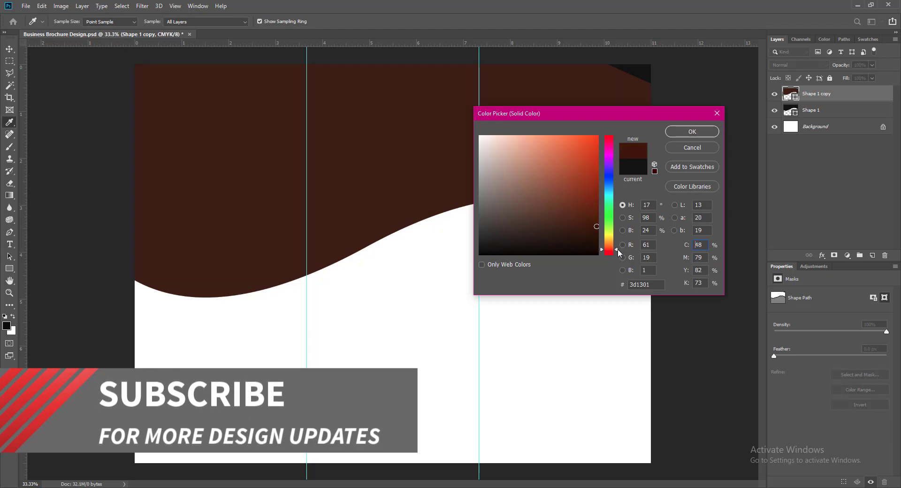
left_click(608, 140)
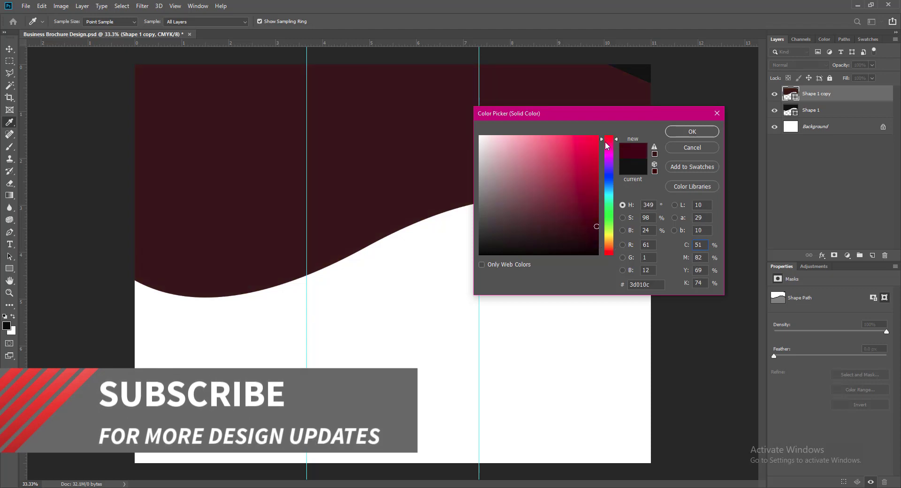
left_click(597, 216)
left_click(696, 133)
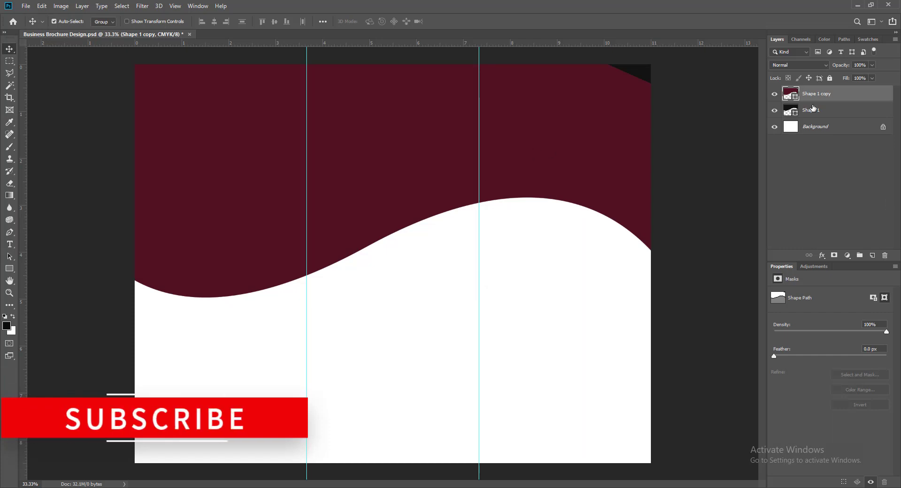
left_click_drag(813, 108, 814, 120)
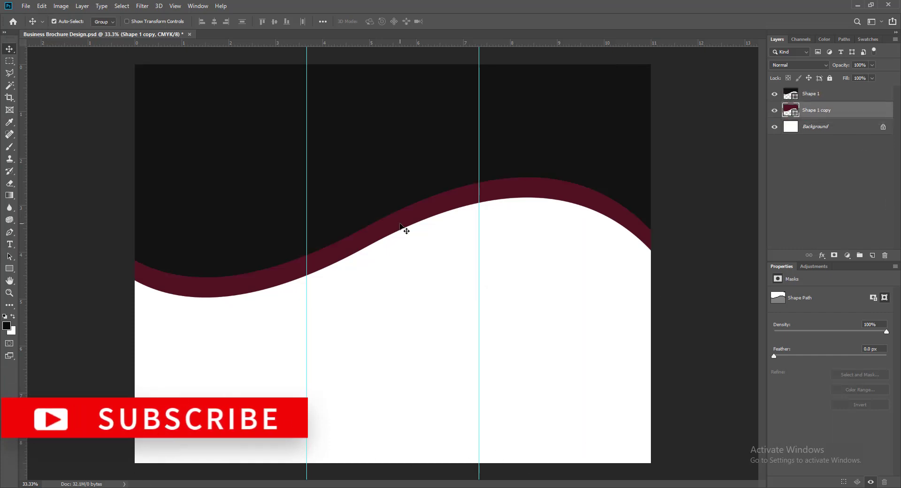
Add a near-white wave copy 0.3 in lower under the maroon band, plus an empty layer above Background.
left_click_drag(400, 224, 400, 240)
double_click(791, 110)
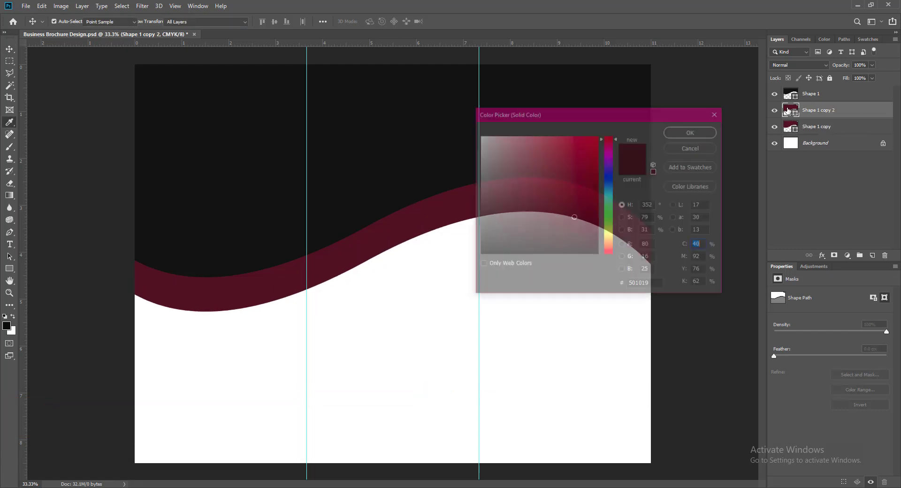
left_click_drag(491, 142, 481, 137)
left_click(701, 133)
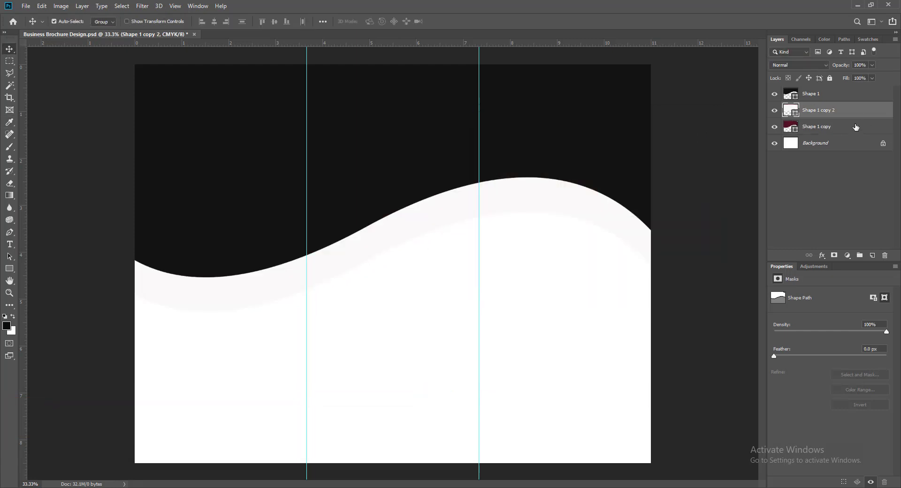
left_click_drag(824, 113, 822, 136)
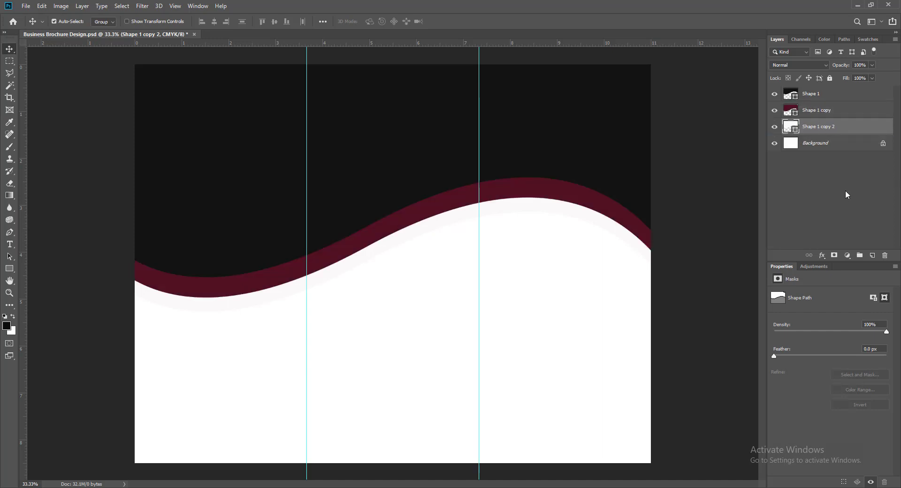
left_click(840, 147)
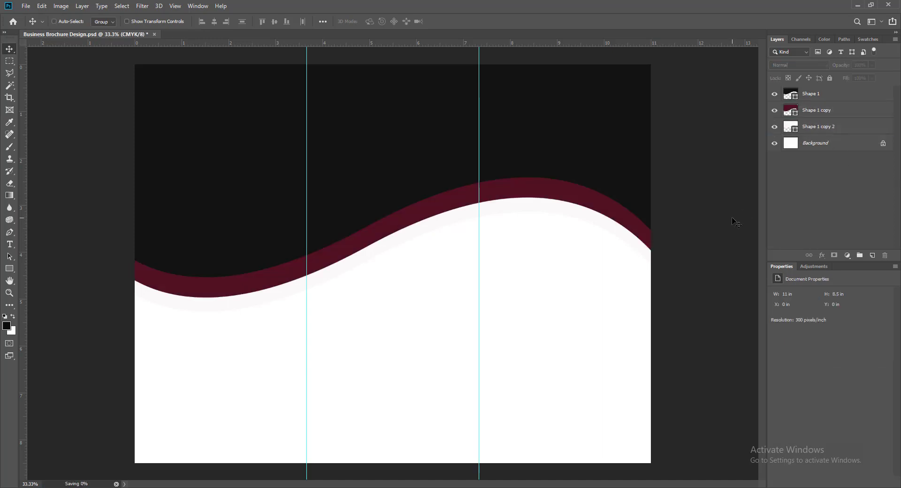
left_click(870, 256)
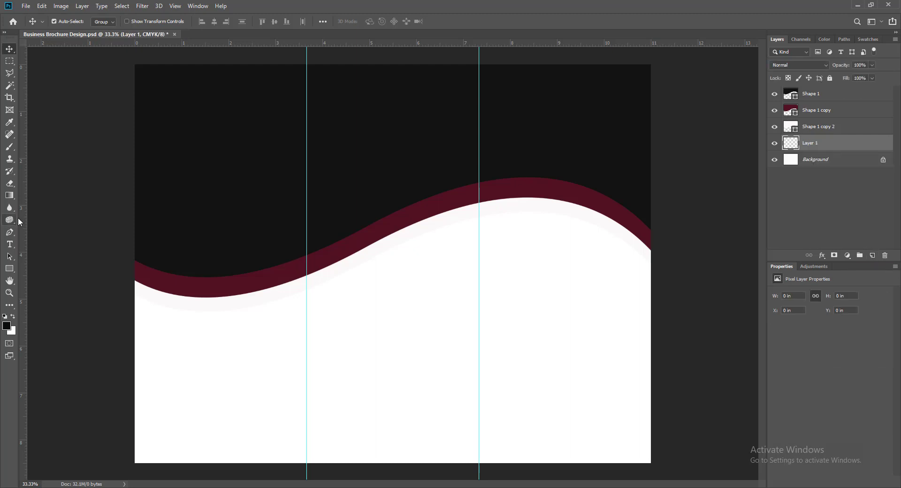
Draw a rectangle covering the whole page.
left_click(9, 268)
left_click_drag(129, 59, 669, 474)
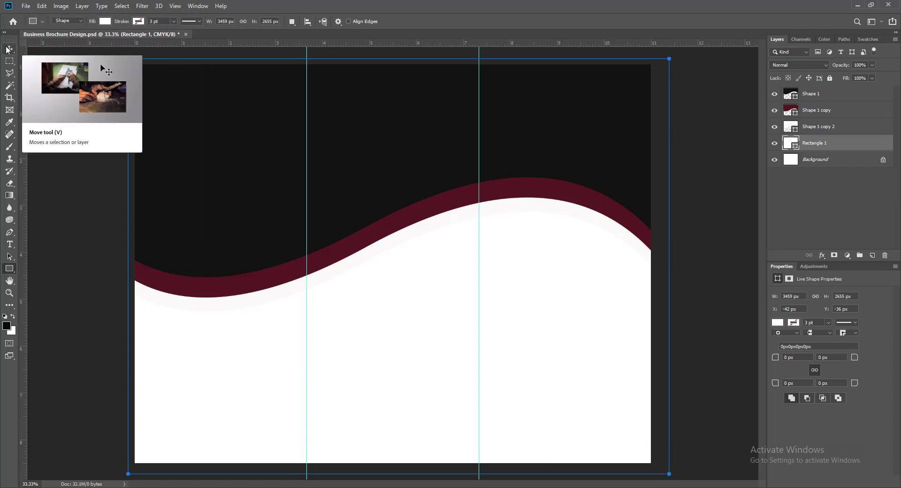
left_click(9, 49)
Enable Gradient Overlay on the rectangle and set its end stop to the sampled maroon colour.
right_click(787, 143)
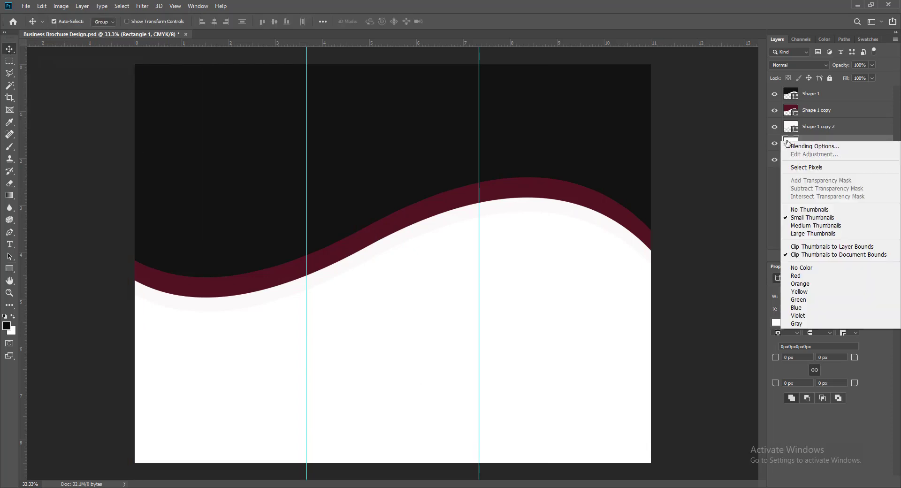
left_click(790, 145)
left_click(537, 210)
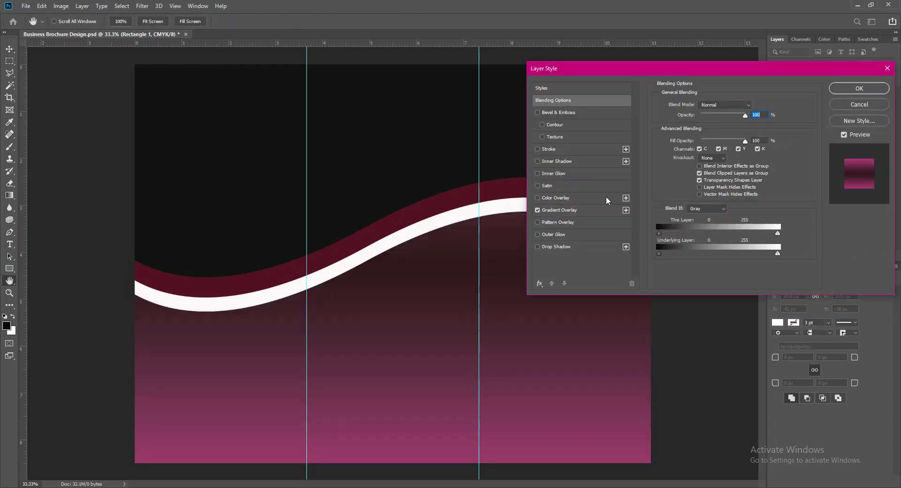
left_click(567, 209)
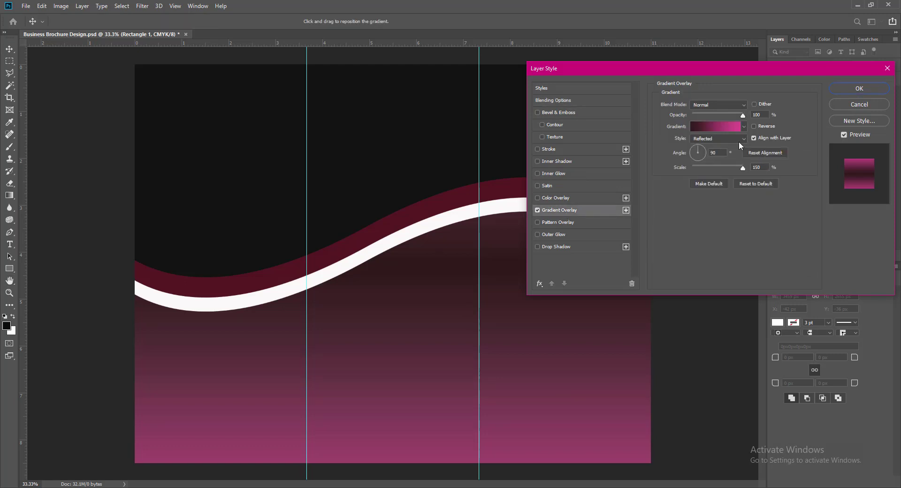
left_click(734, 127)
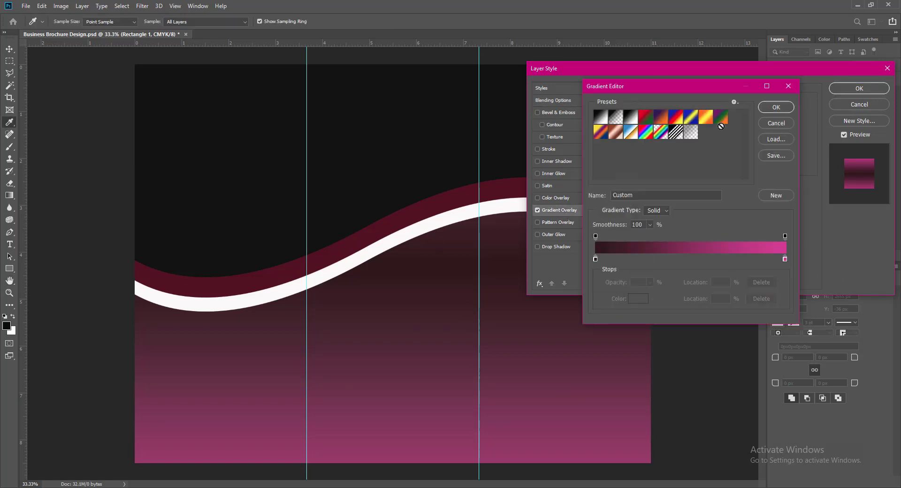
double_click(784, 259)
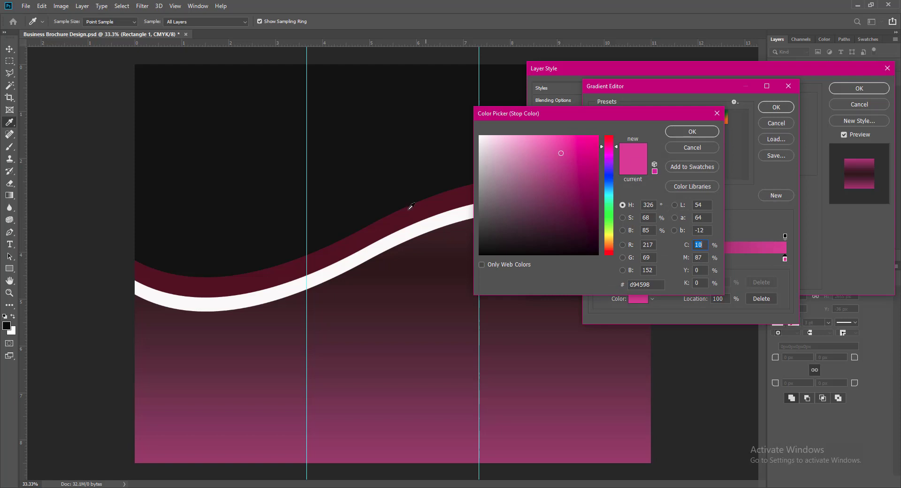
left_click(390, 221)
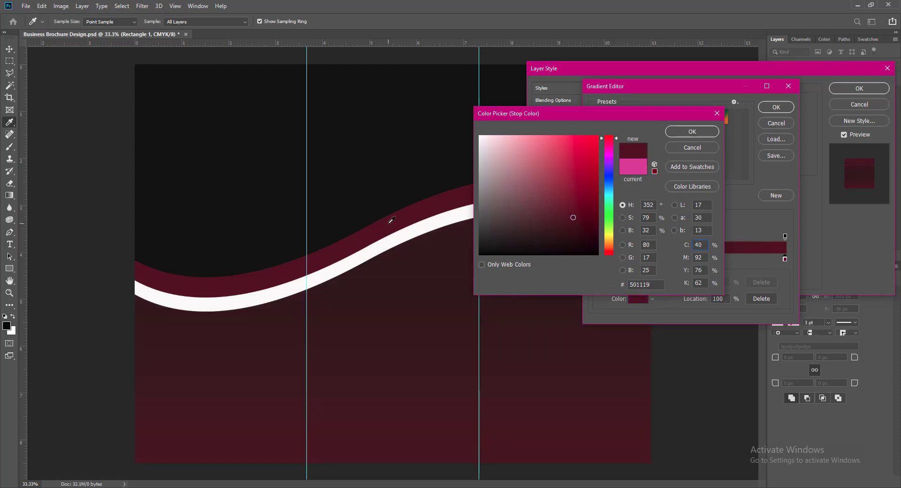
left_click(693, 132)
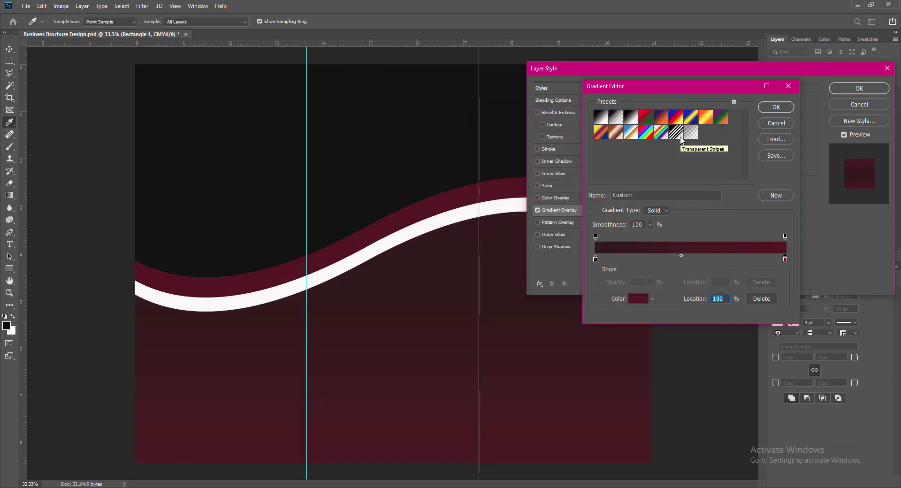
Darken the end stop to deep crimson and apply the reflected, reversed gradient overlay.
double_click(785, 259)
left_click(597, 198)
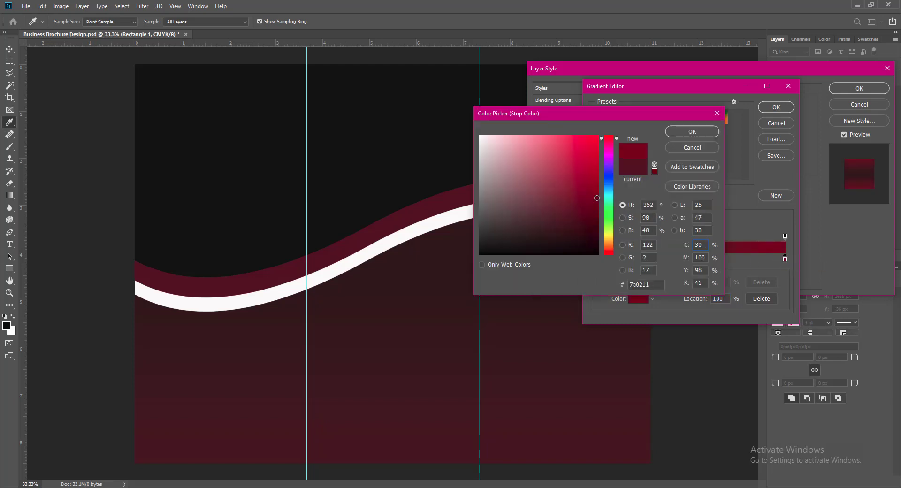
left_click_drag(596, 198, 596, 209)
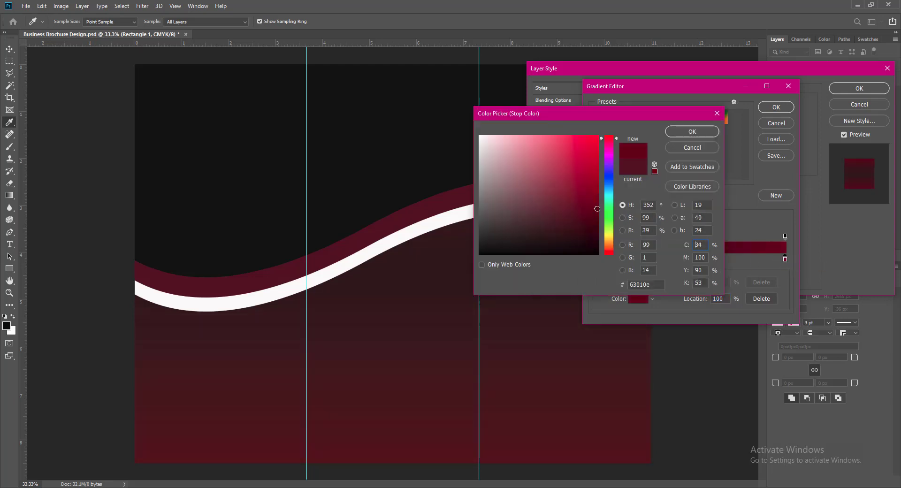
left_click(693, 131)
left_click(775, 106)
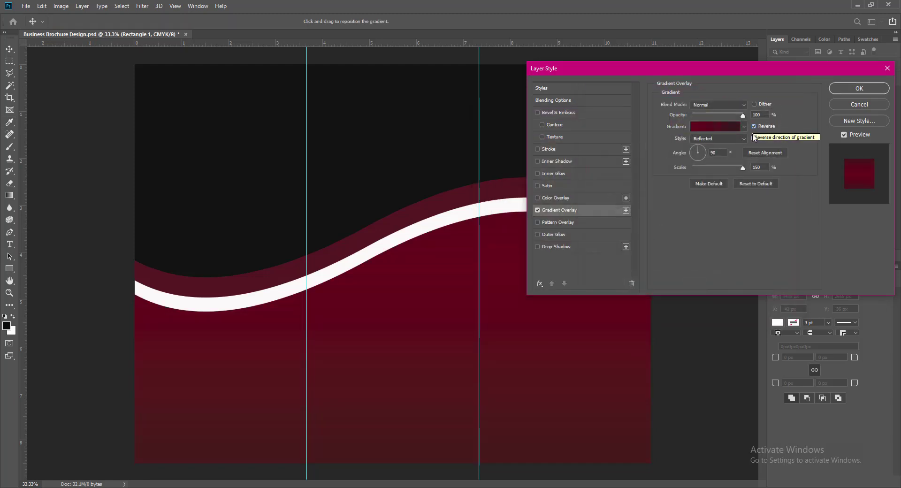
left_click(847, 87)
Save, then nudge the near-white wave band slightly upward.
key("ctrl+s")
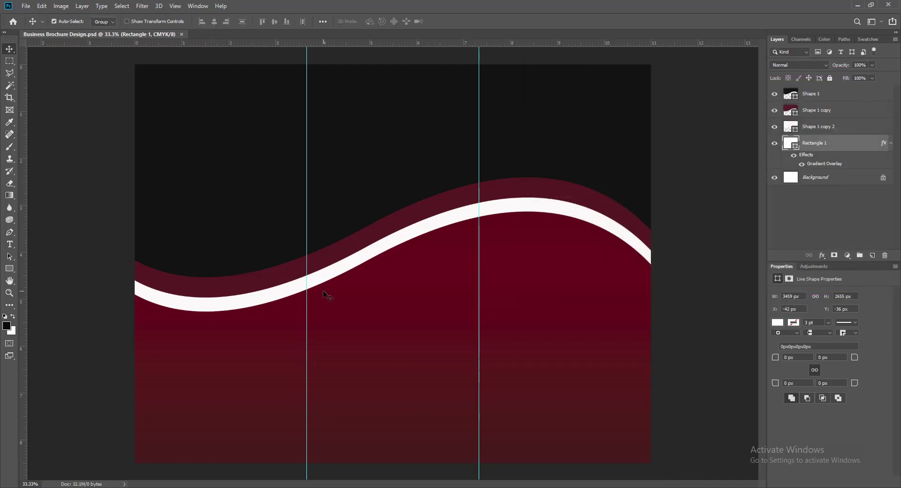
left_click(275, 281)
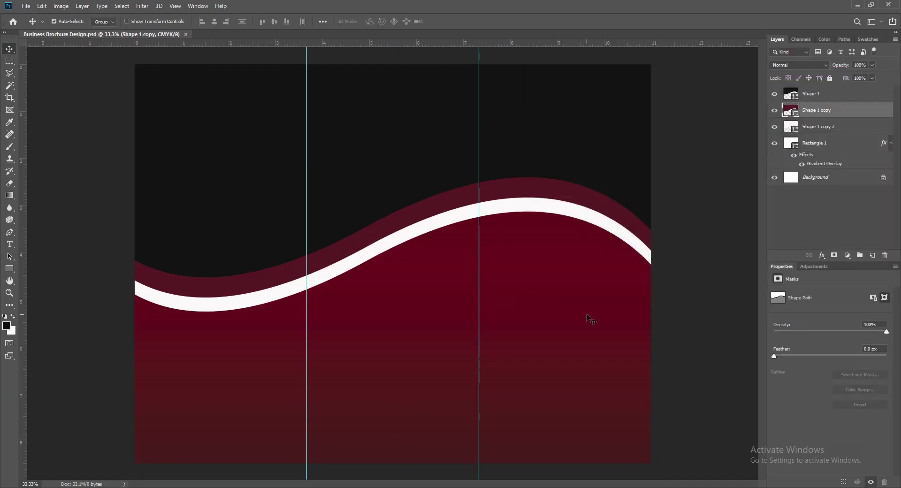
left_click(301, 284)
key("Up")
key("Up")
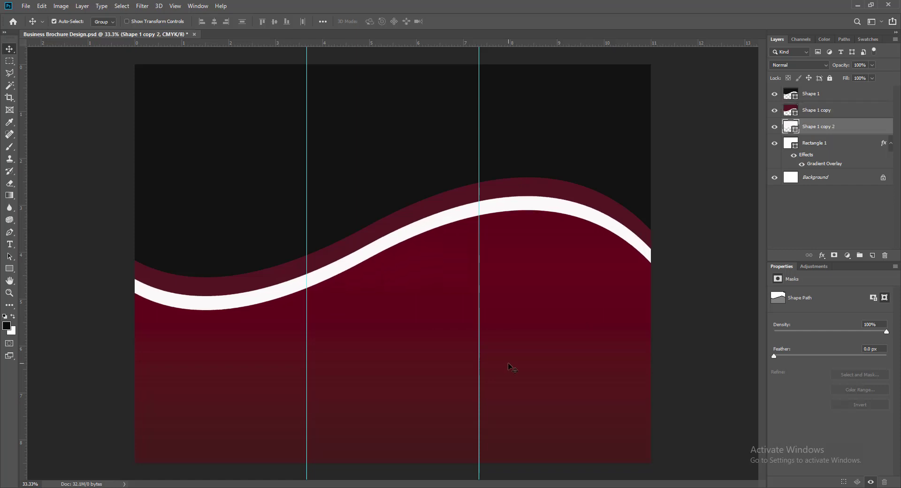
key("Up")
key("Up")
key("Up")
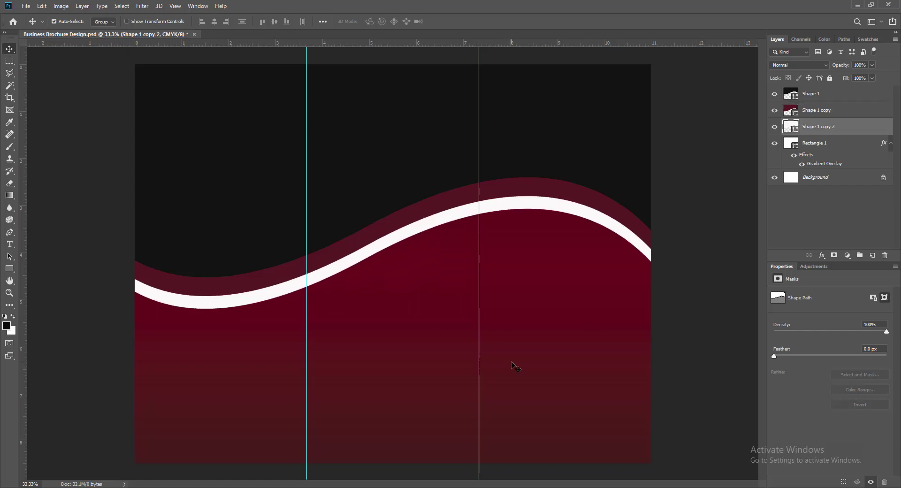
left_click(268, 293)
left_click(422, 228)
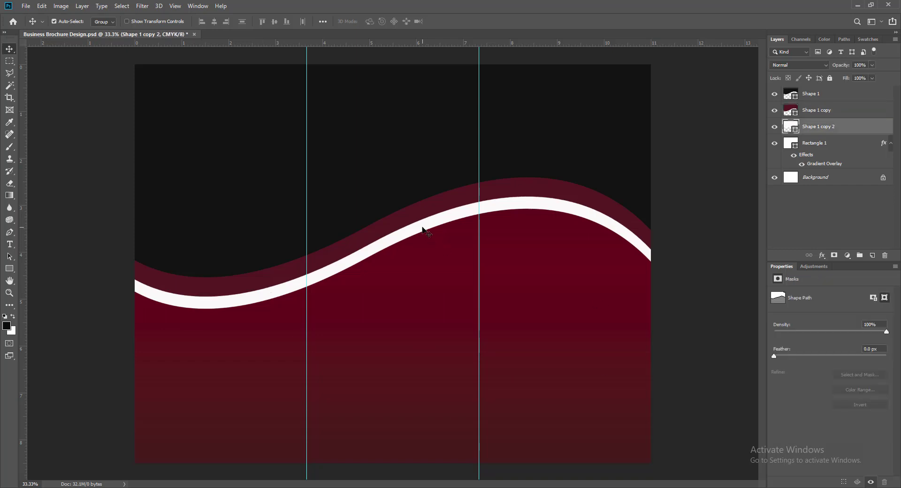
right_click(794, 125)
key("Escape")
Add a drop shadow to the white stripe in dark maroon (#240007).
double_click(789, 127)
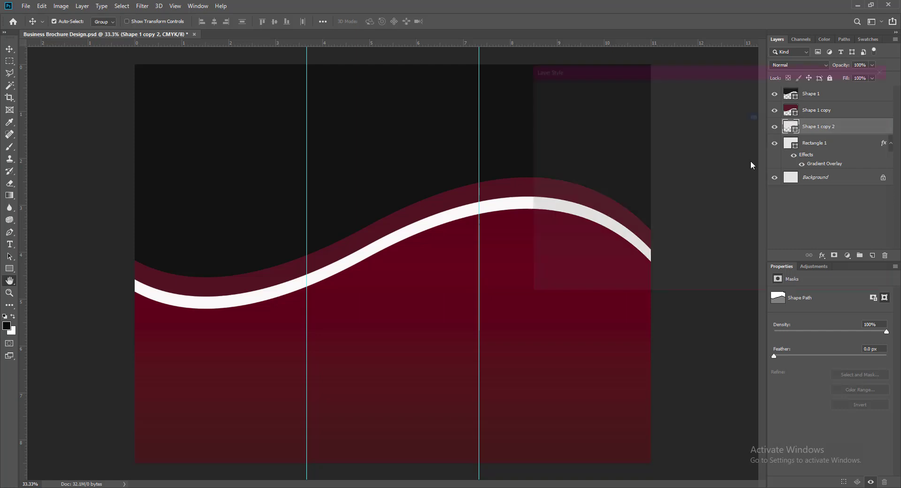
left_click_drag(650, 70, 635, 72)
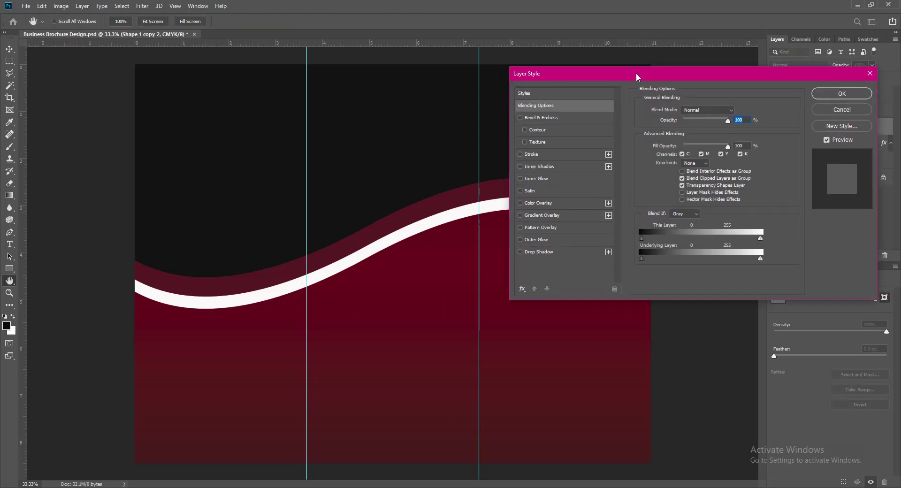
left_click(530, 253)
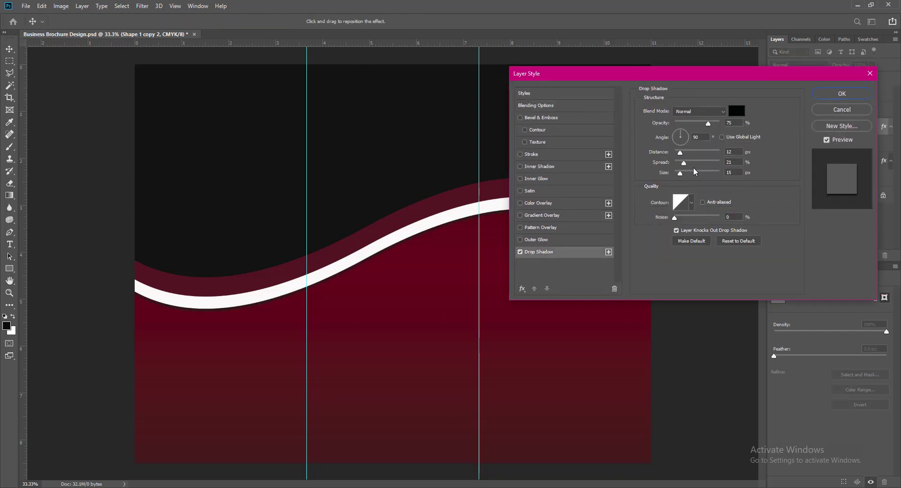
left_click_drag(679, 153, 682, 177)
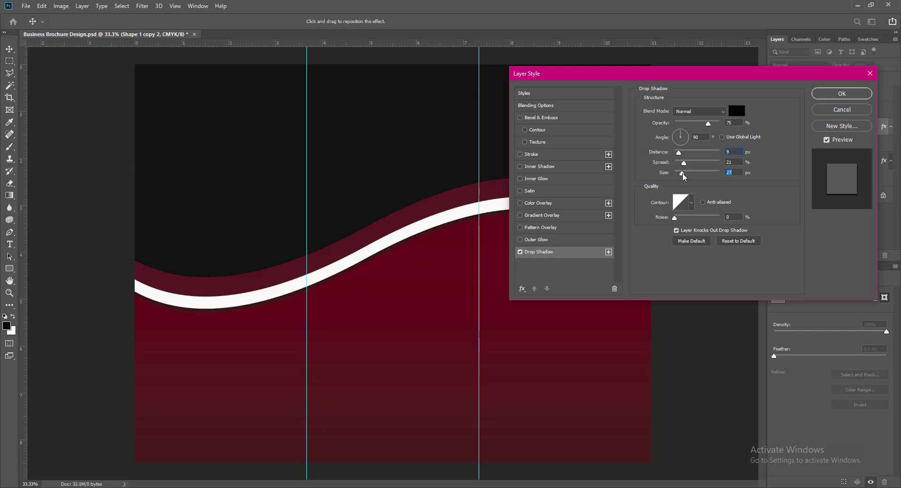
left_click(736, 111)
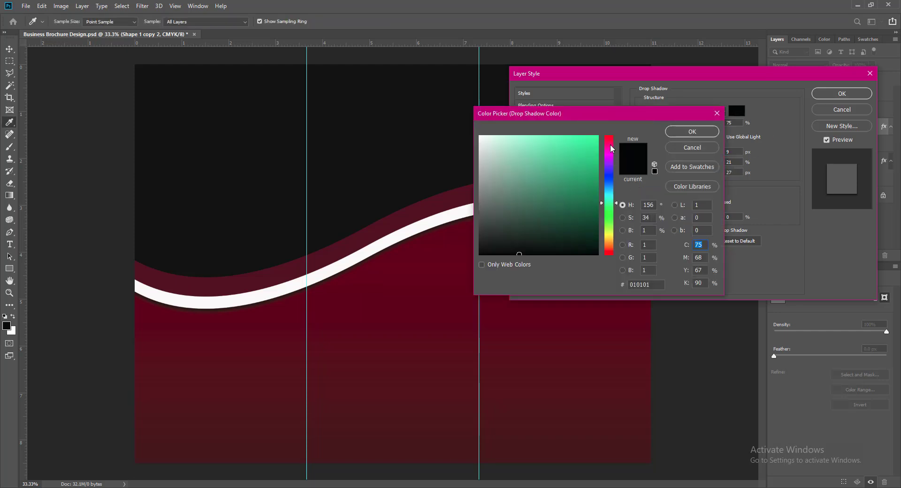
left_click(610, 139)
left_click(597, 230)
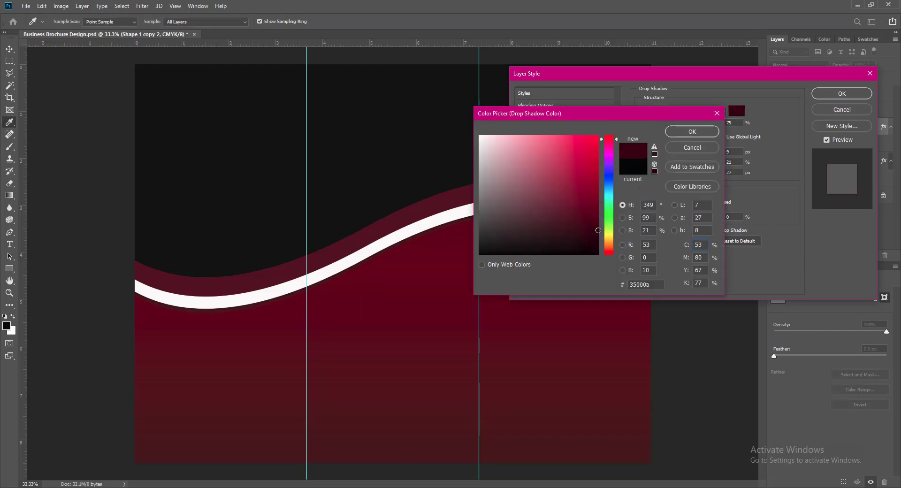
left_click(688, 132)
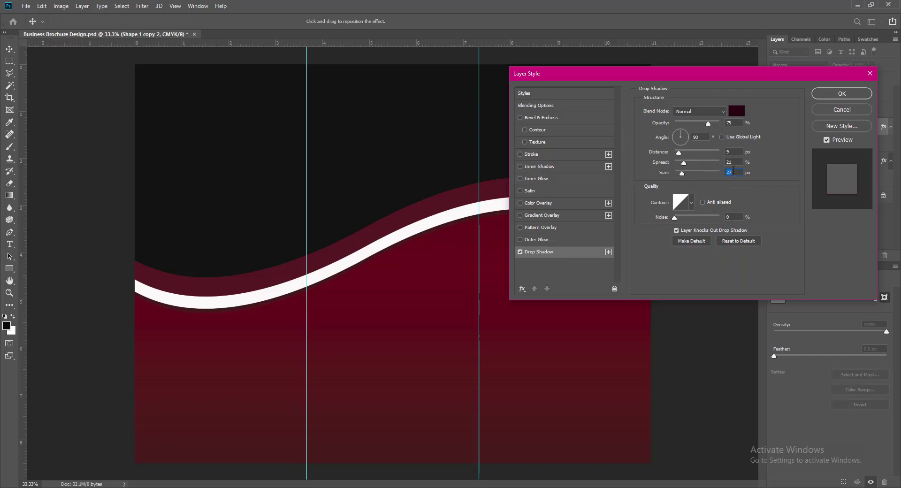
Set the shadow to 30 px size and 12 px distance, and apply it.
type("30")
type("12")
left_click(780, 157)
left_click(821, 94)
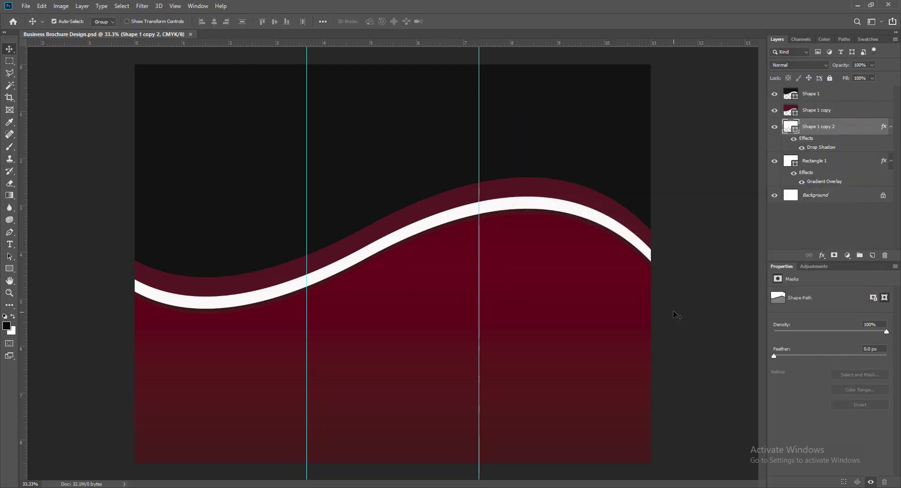
left_click(401, 188, "ctrl")
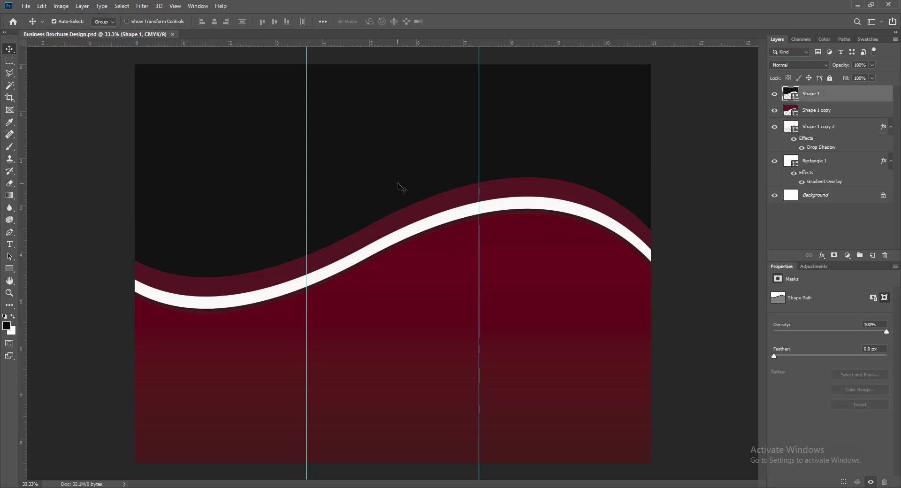
Open url.jpg from the Portfolios for Illustrator > Images folder.
left_click(20, 6)
left_click(34, 24)
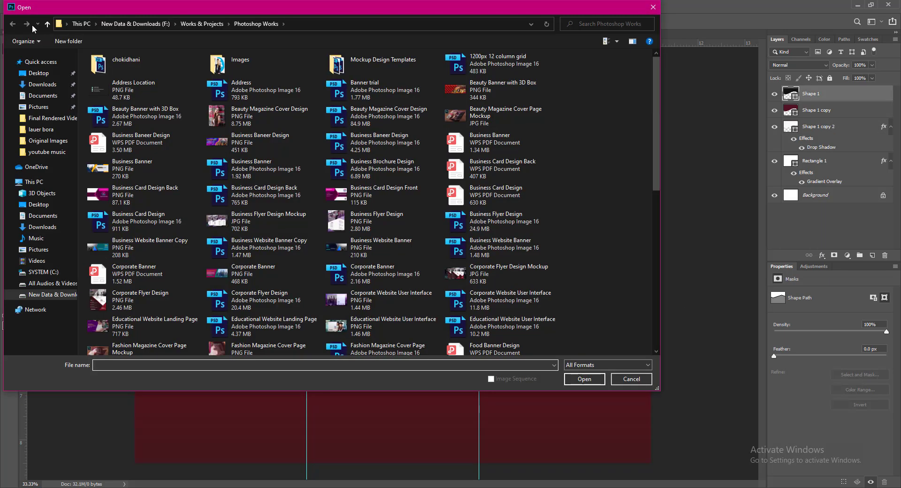
double_click(229, 64)
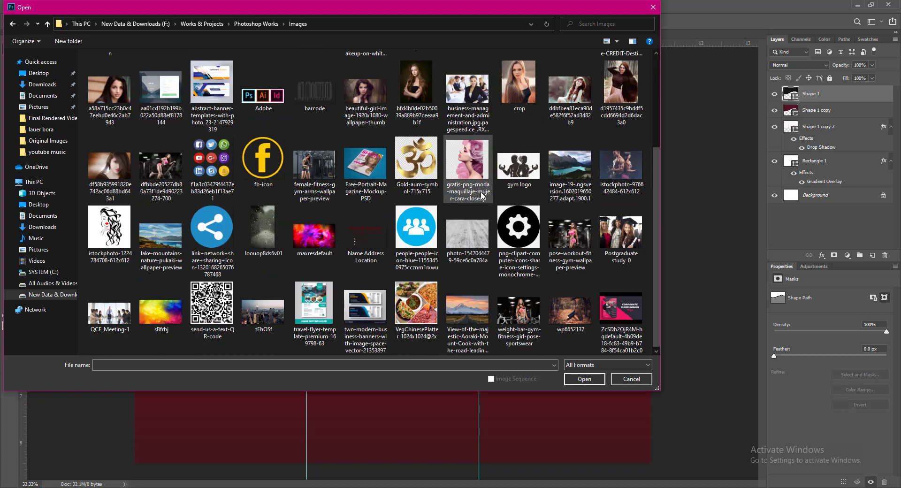
scroll(482, 195, "up", 3)
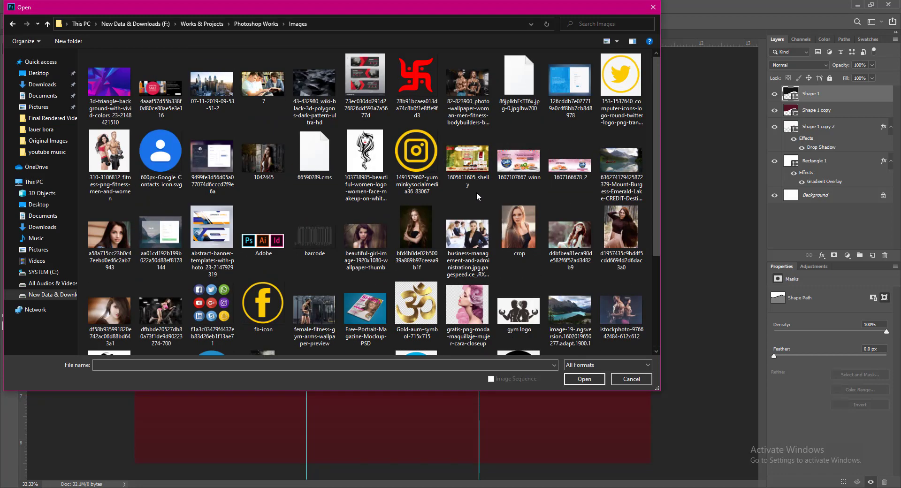
scroll(476, 196, "down", 3)
left_click(48, 24)
left_click(47, 24)
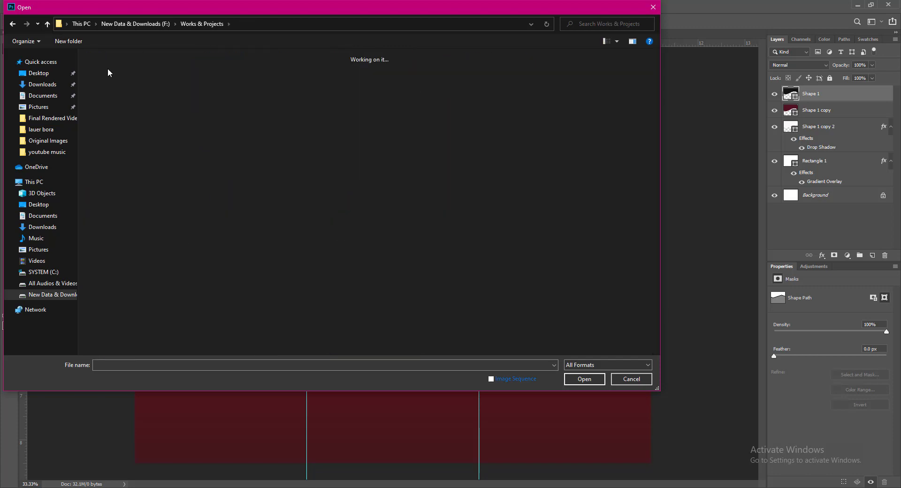
double_click(109, 75)
double_click(108, 75)
double_click(109, 75)
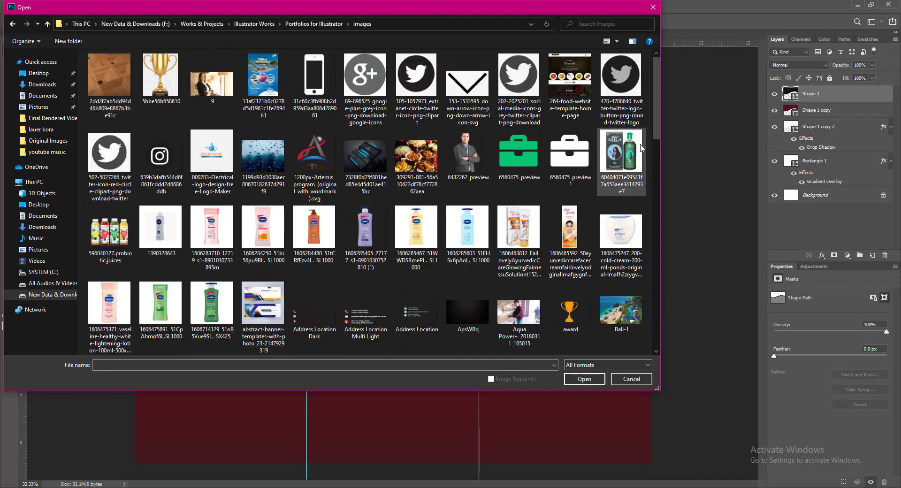
left_click_drag(655, 122, 669, 330)
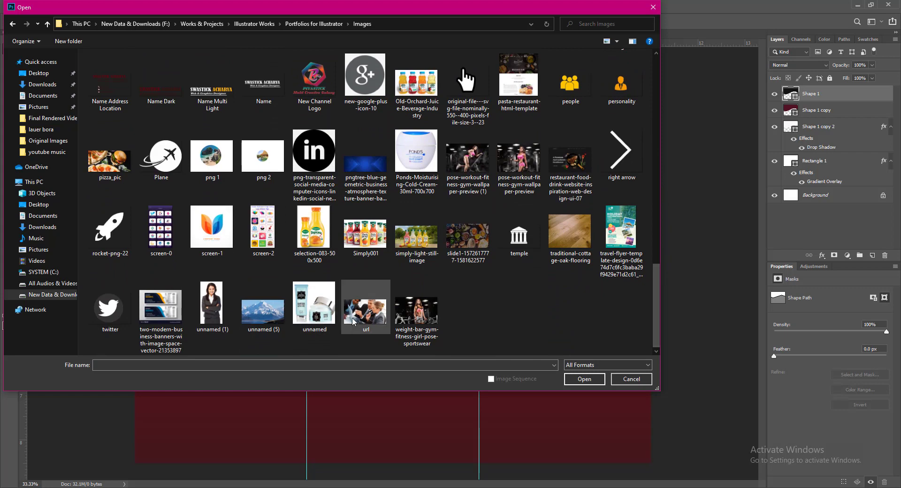
left_click(354, 322)
left_click(582, 379)
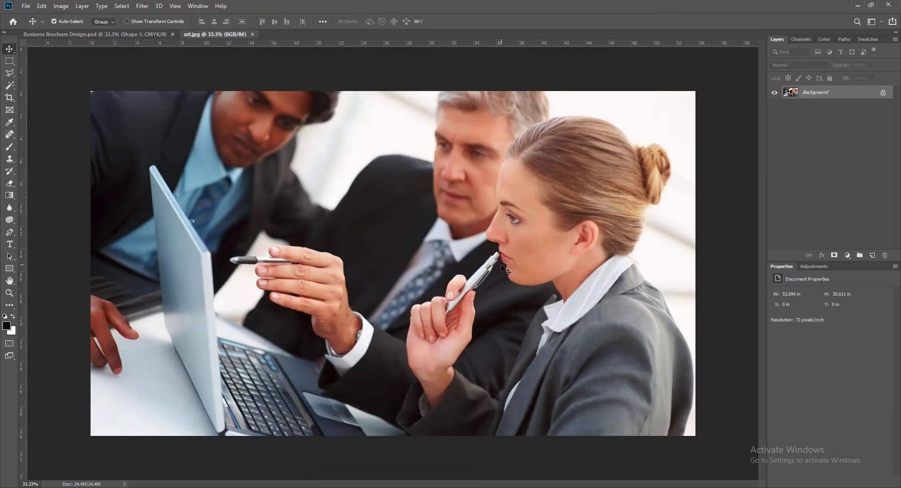
Bring the url.jpg business-team photo into the brochure as Layer 1.
left_click_drag(501, 266, 232, 136)
left_click(526, 207)
left_click_drag(533, 276, 391, 215)
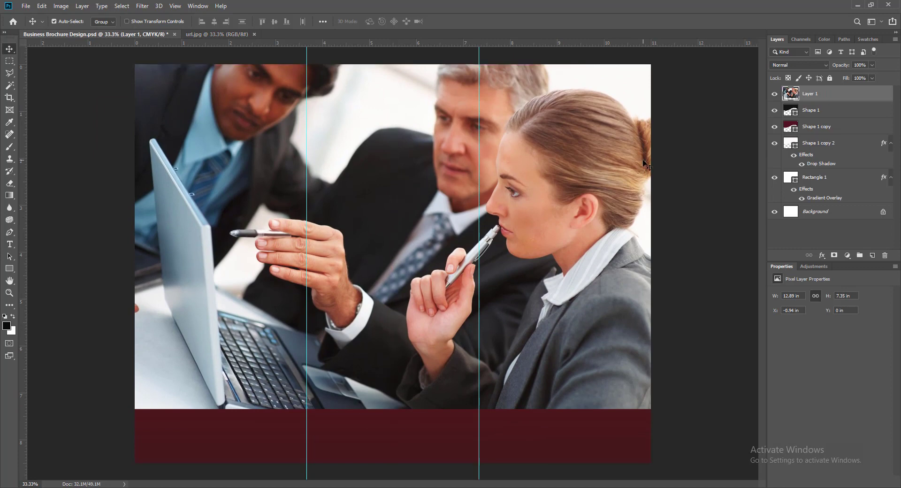
Clip the photo to the dark header shape and move it up to about Y -0.84 in.
right_click(816, 105)
left_click(733, 271)
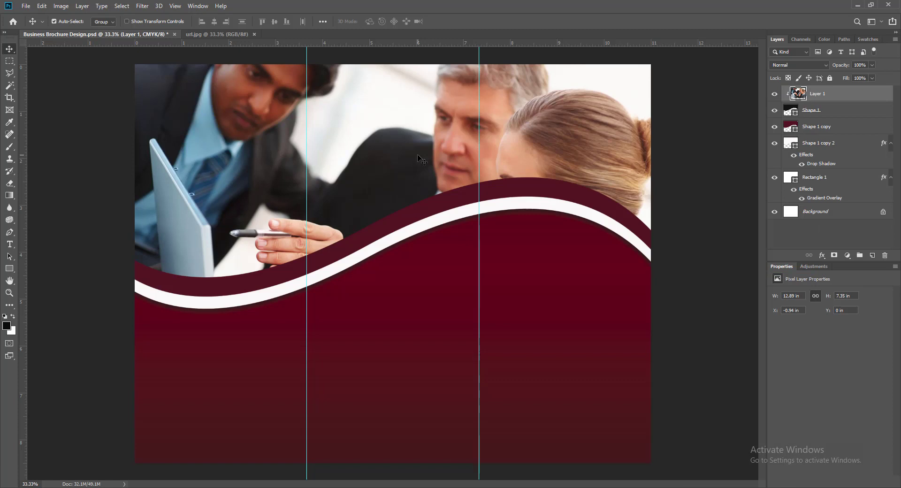
left_click_drag(418, 158, 415, 136)
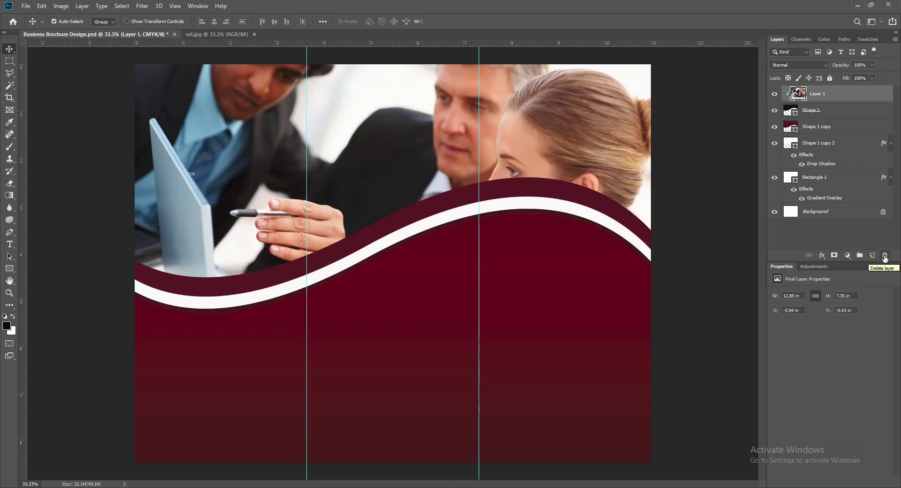
left_click_drag(405, 153, 407, 132)
Mirror the team photo left to right, reposition it in the header, and save the brochure.
right_click(406, 132)
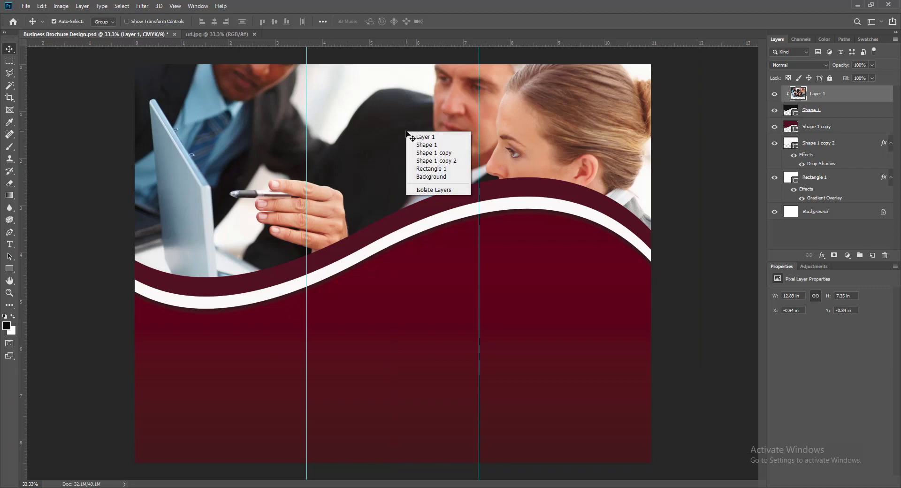
left_click(545, 10)
key("ctrl+t")
right_click(447, 144)
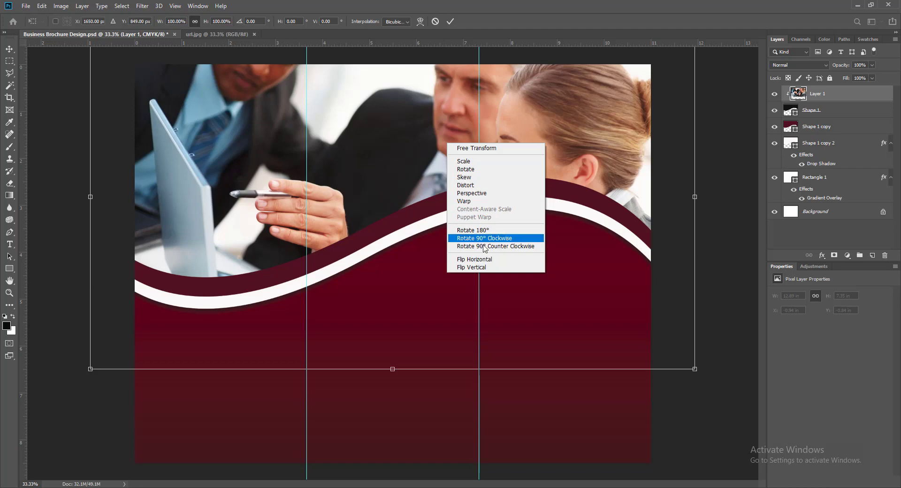
left_click(484, 268)
key("ctrl+z")
right_click(403, 161)
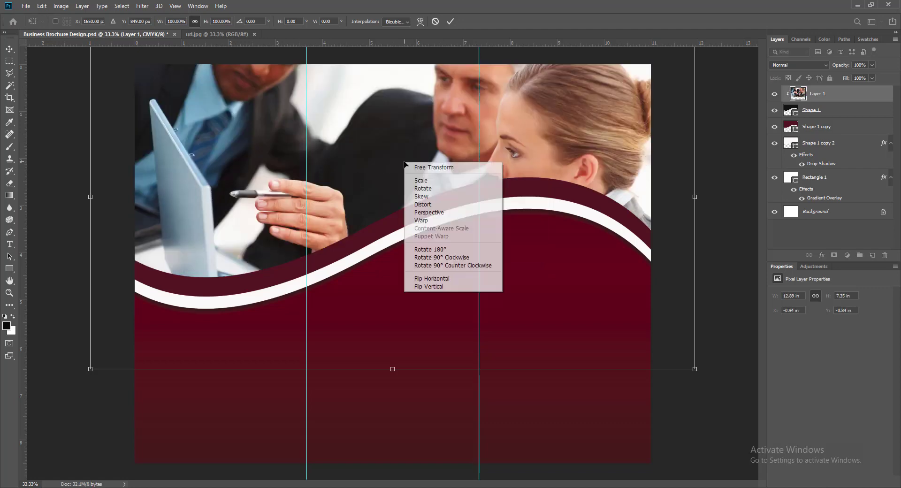
left_click(437, 280)
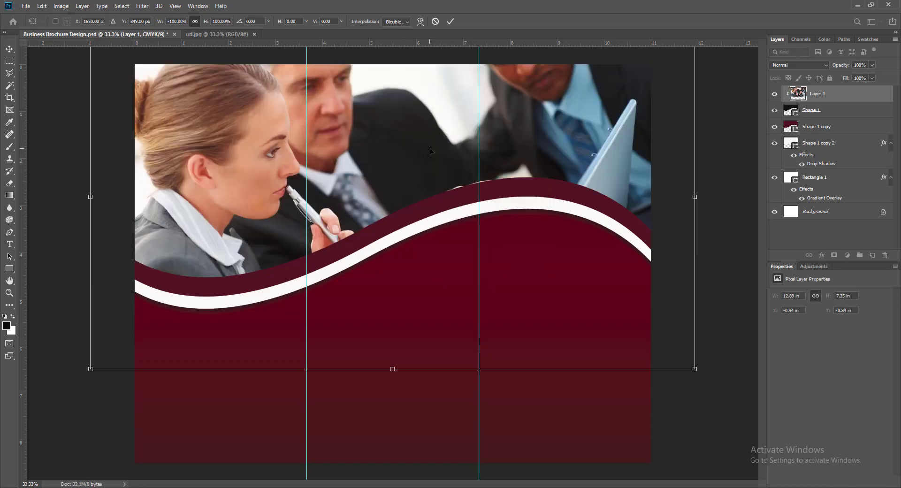
key("Return")
left_click_drag(415, 130, 416, 169)
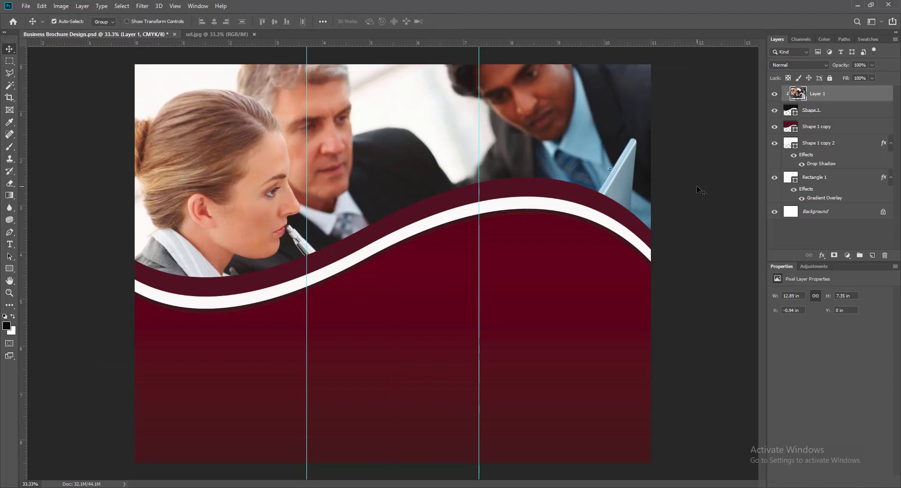
key("ctrl+s")
On a new layer, add white text 'BROCHURE HEADLINE' below the wave at left.
left_click(871, 255)
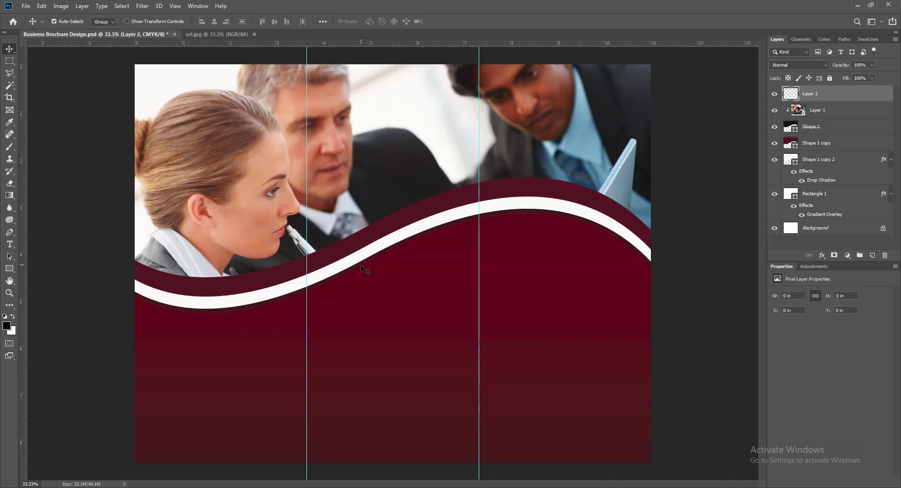
left_click(10, 245)
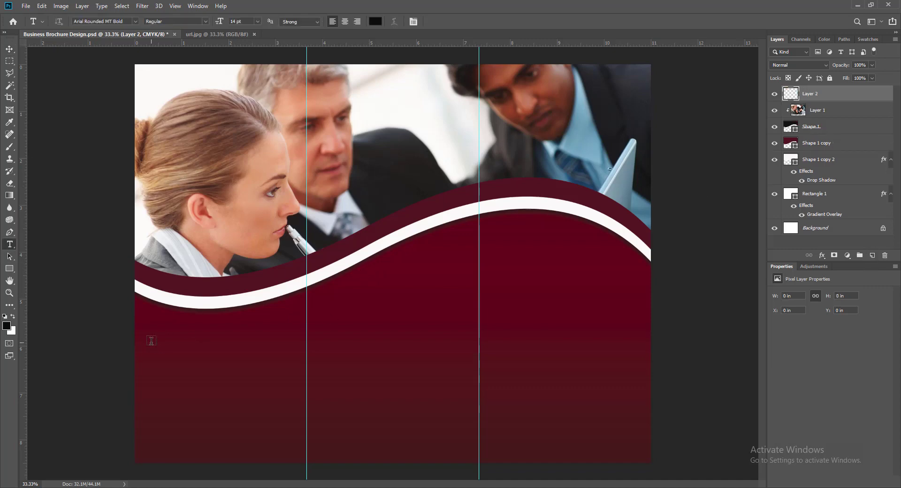
left_click(151, 341)
type("BROCHURE ")
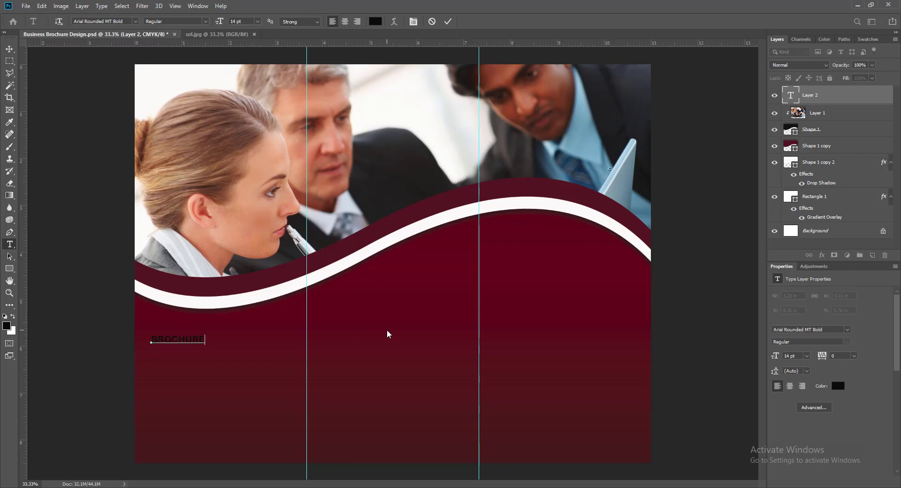
type("HEADLINE")
left_click_drag(151, 338, 201, 352)
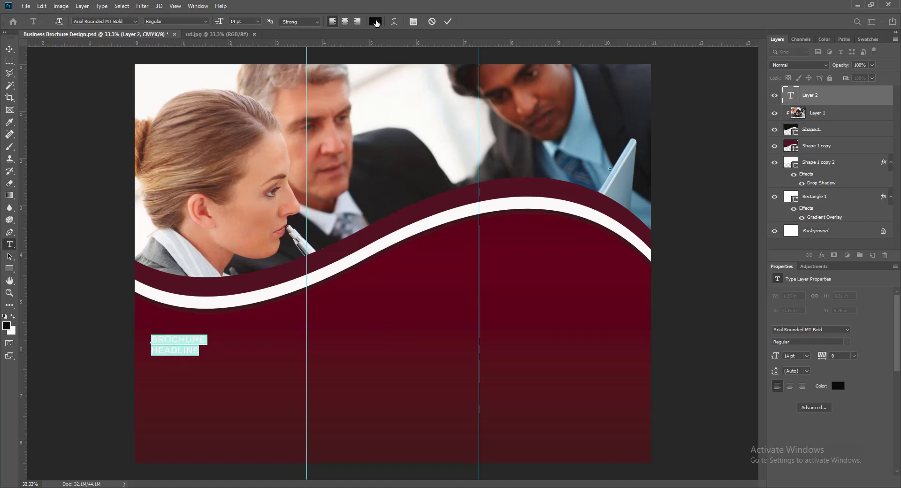
left_click(376, 21)
left_click_drag(483, 143, 479, 135)
left_click(668, 132)
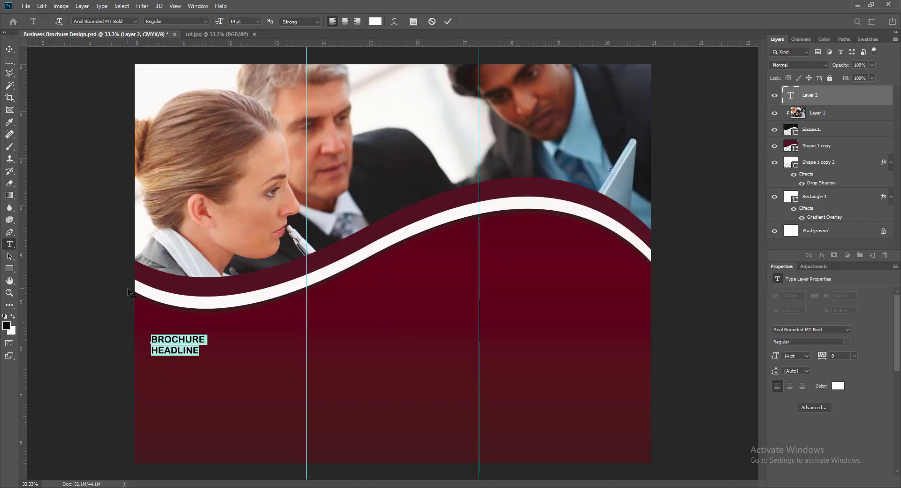
Set the headline text size to 24 pt.
left_click(257, 21)
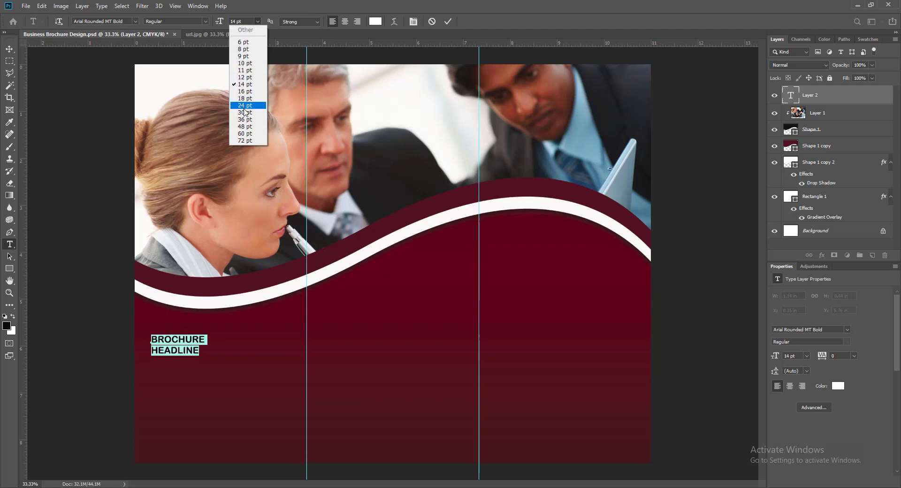
left_click(245, 112)
left_click(244, 22)
left_click(253, 106)
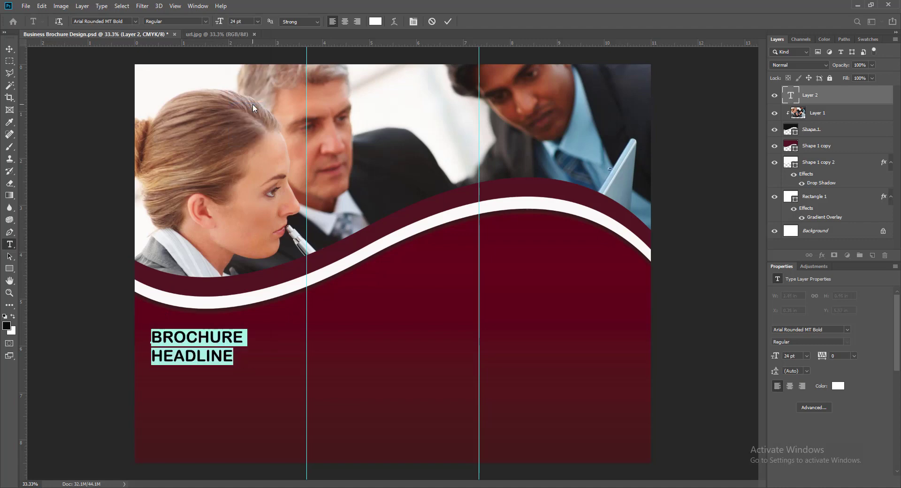
Set the word HEADLINE in Clarendon Blk BT.
left_click_drag(154, 356, 235, 357)
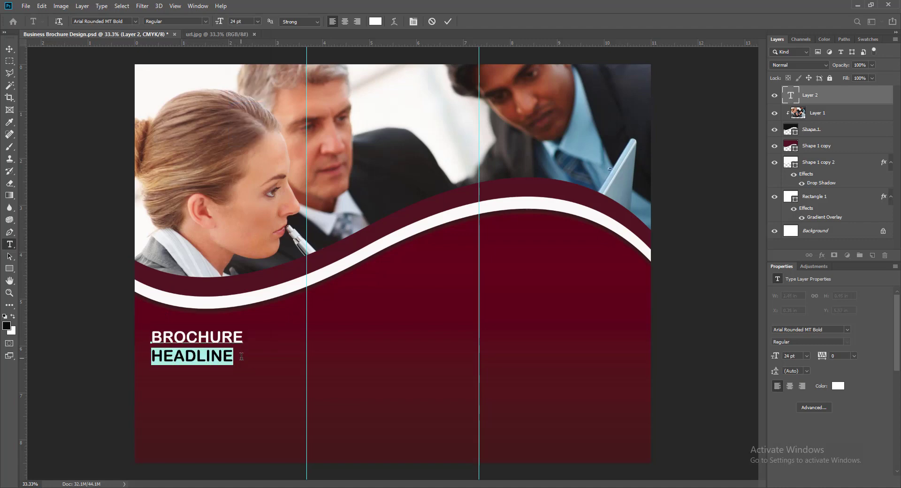
left_click(136, 21)
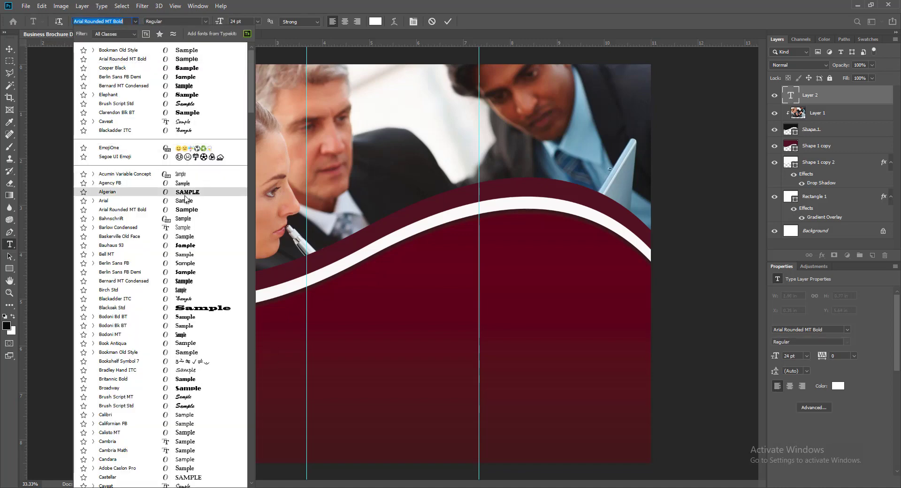
scroll(185, 200, "down", 1)
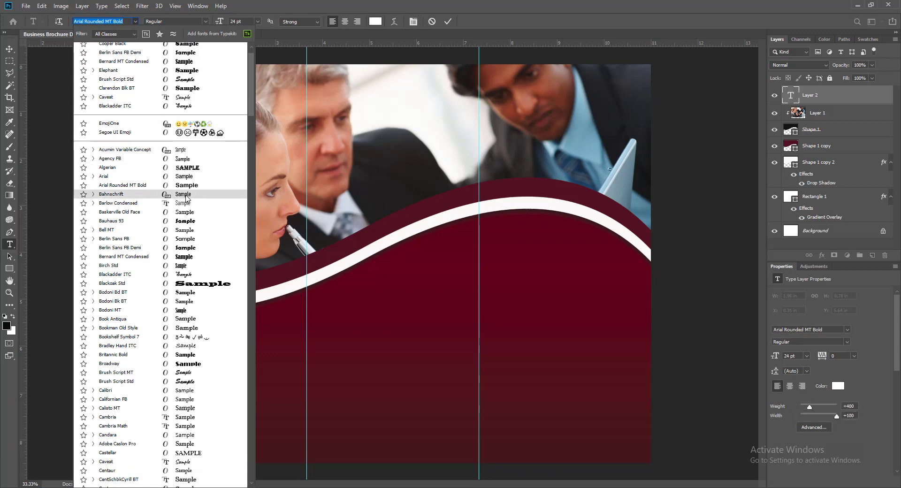
scroll(186, 199, "down", 2)
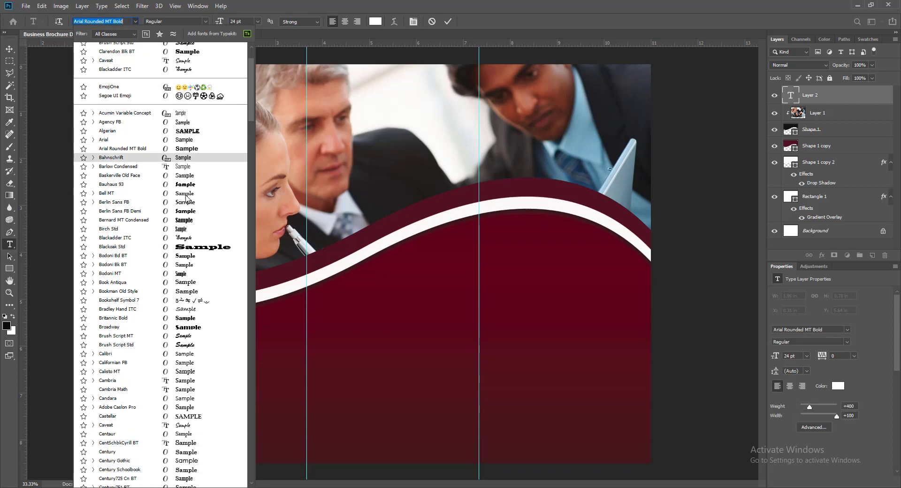
scroll(186, 199, "down", 2)
left_click(187, 291)
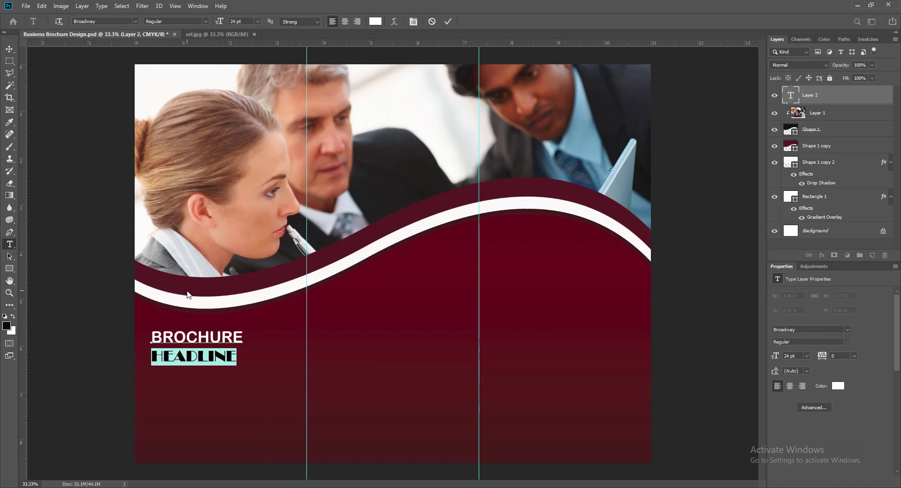
left_click(135, 22)
scroll(191, 378, "down", 3)
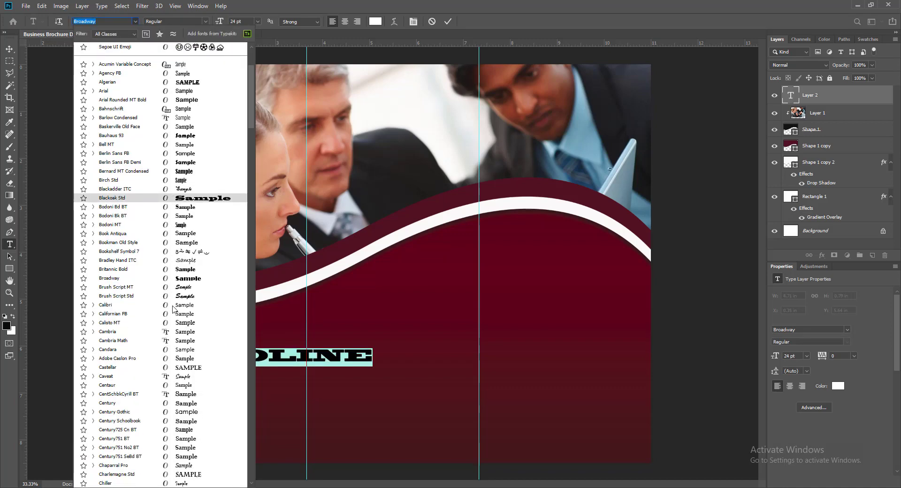
left_click(191, 419)
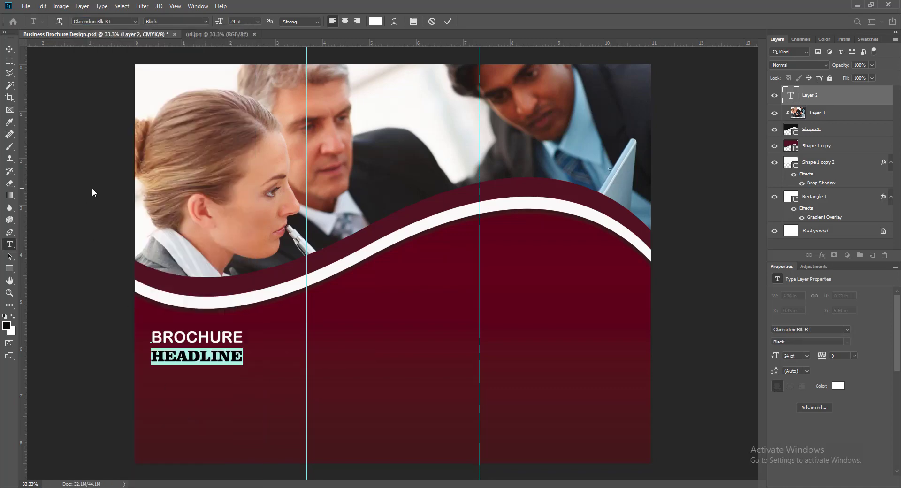
Enlarge HEADLINE to 33 pt, keeping Strong anti-aliasing.
left_click(257, 21)
left_click(256, 113)
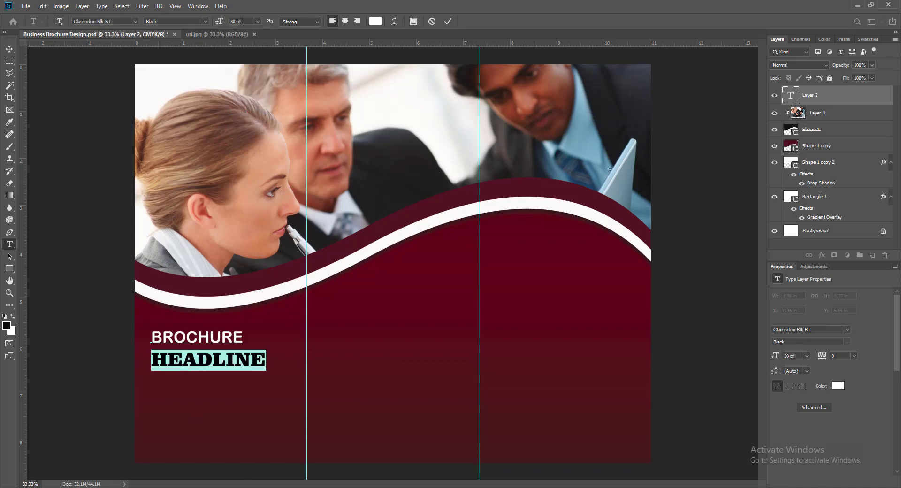
left_click(205, 22)
left_click(205, 21)
left_click(309, 21)
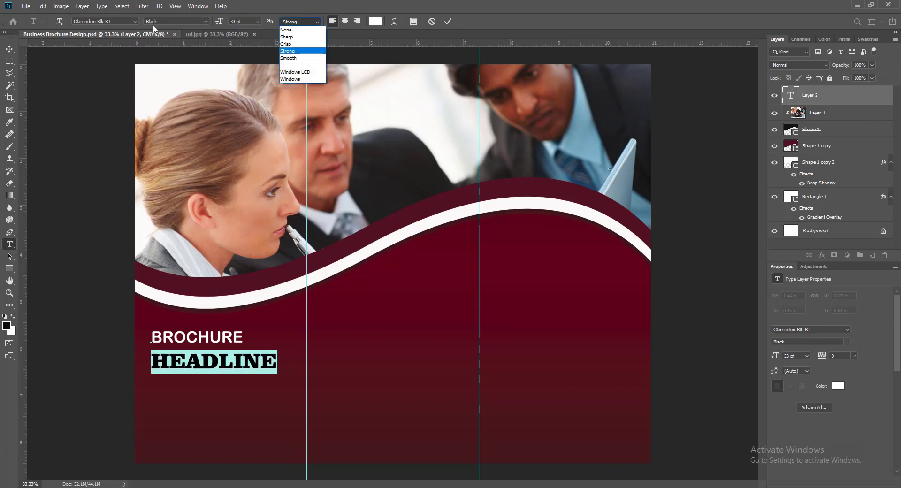
left_click(192, 339)
Set the word BROCHURE in Cooper Black and commit the text.
left_click_drag(151, 337, 247, 337)
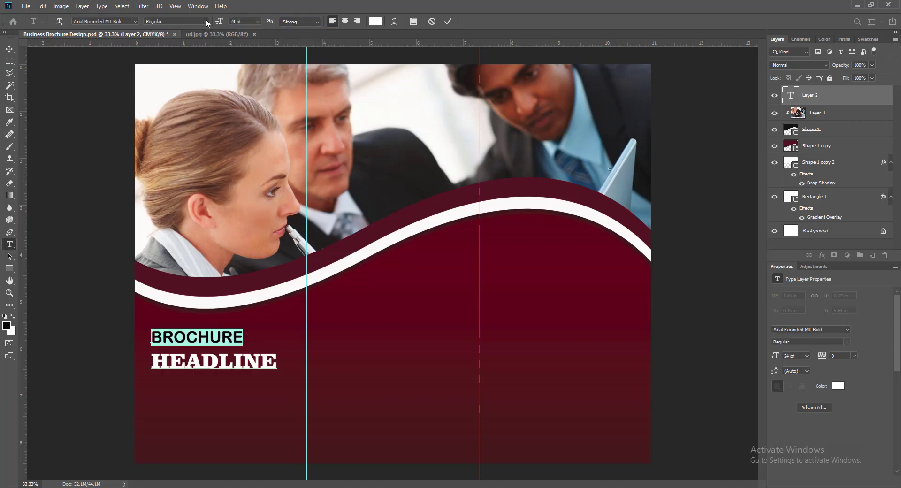
left_click(135, 21)
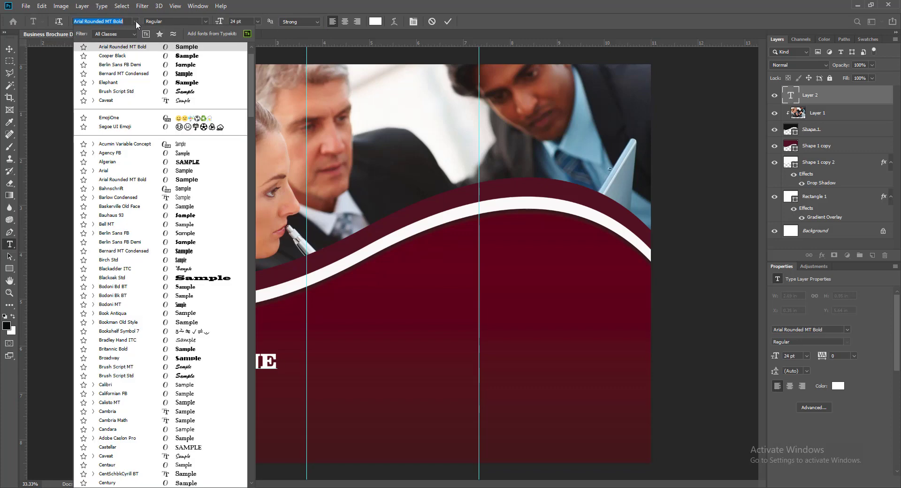
left_click(135, 74)
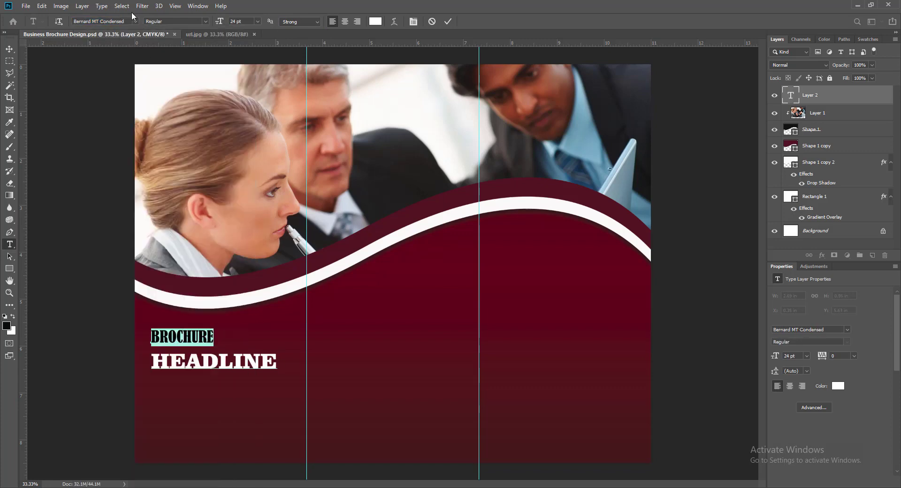
left_click(134, 21)
left_click(124, 95)
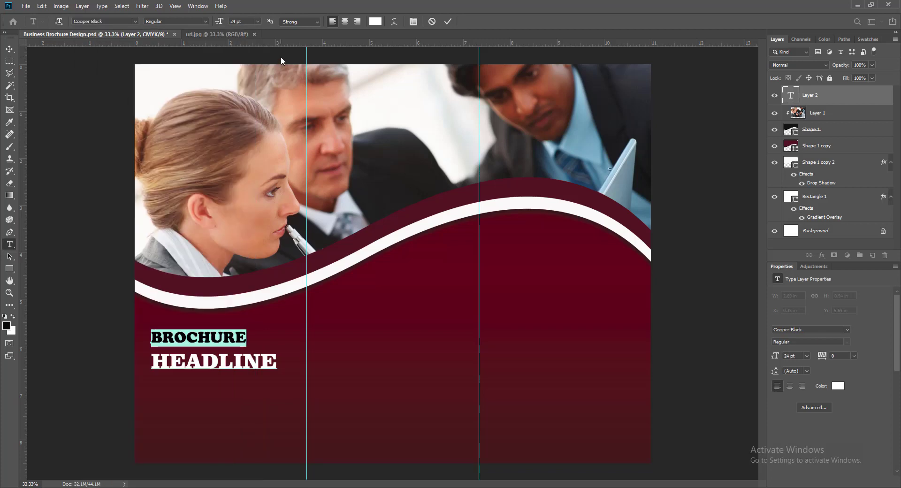
left_click(233, 21)
left_click(448, 22)
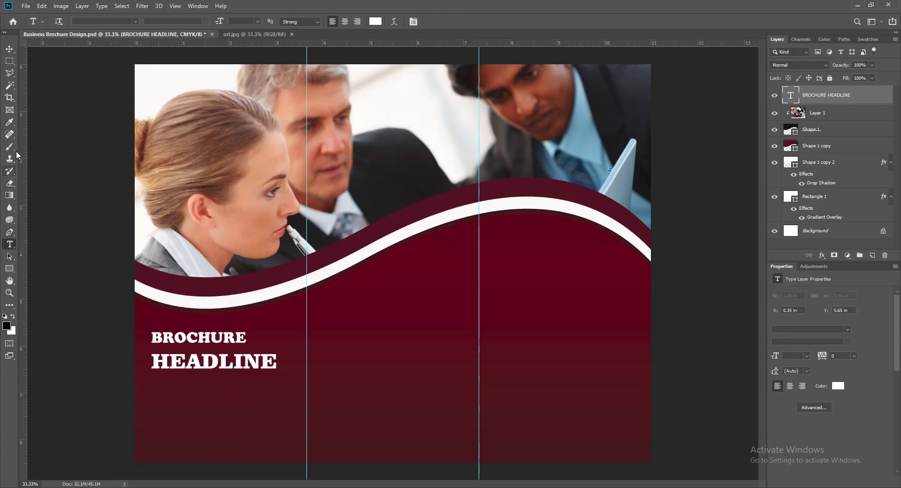
Shift the BROCHURE HEADLINE text slightly further left and down.
left_click(10, 48)
left_click_drag(170, 342, 167, 334)
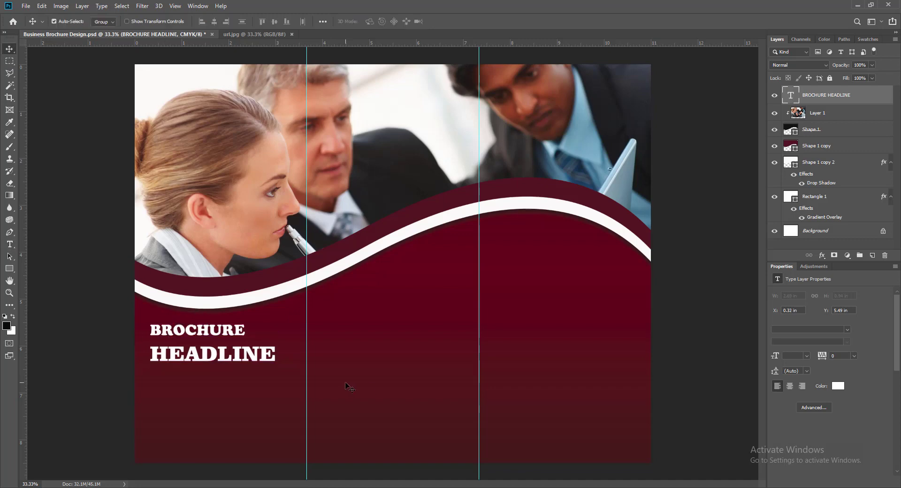
key("shift+Down")
key("shift+Down")
key("shift+Down")
key("shift+Down")
key("shift+Down")
key("shift+Down")
key("shift+Left")
key("shift+Left")
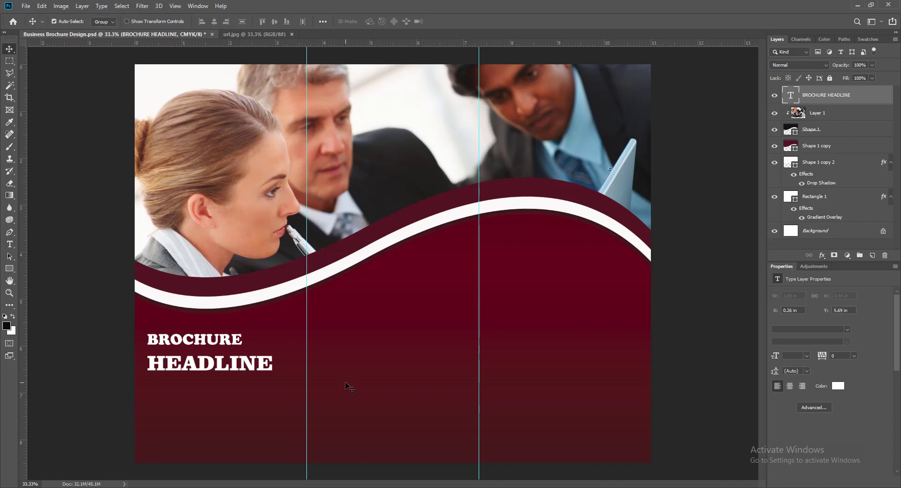
key("Up")
key("Up")
key("Up")
key("Up")
key("Up")
key("Up")
key("Up")
key("Up")
key("Up")
key("Up")
key("Up")
key("Up")
key("Up")
key("Up")
key("Up")
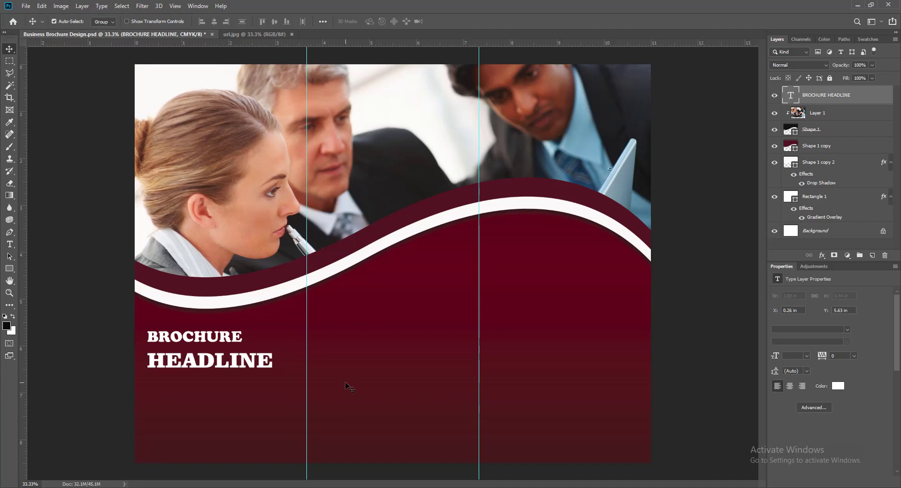
Give the headline a black drop shadow with distance 9, spread 9 and size 9.
right_click(791, 95)
left_click(798, 94)
left_click(520, 252)
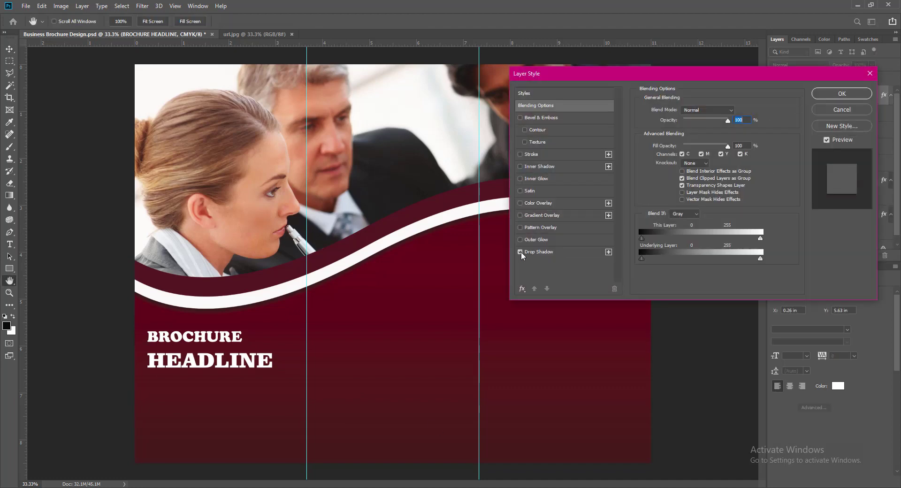
left_click(536, 251)
left_click(737, 111)
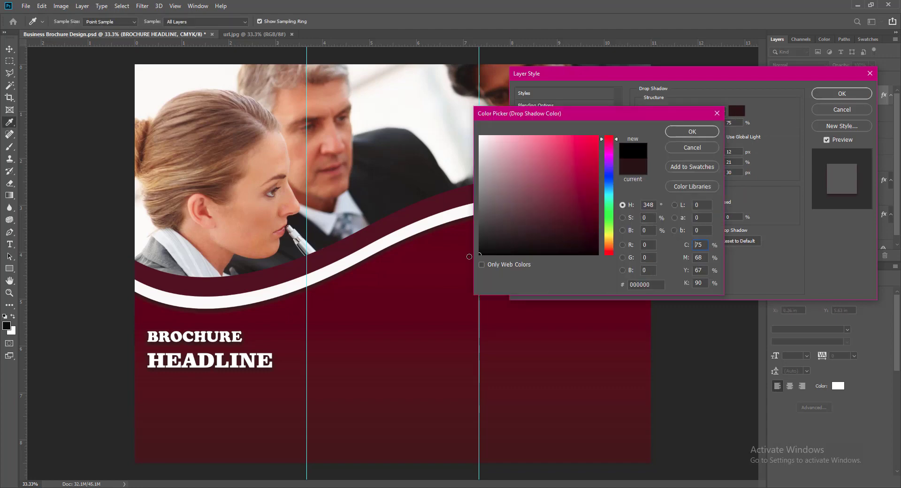
left_click(700, 134)
double_click(731, 151)
type("9")
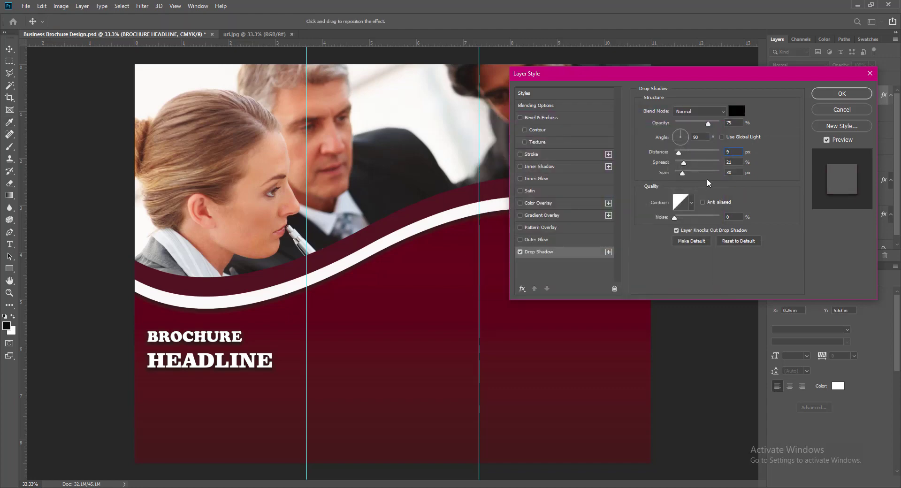
double_click(735, 162)
type("9")
key("Tab")
type("9")
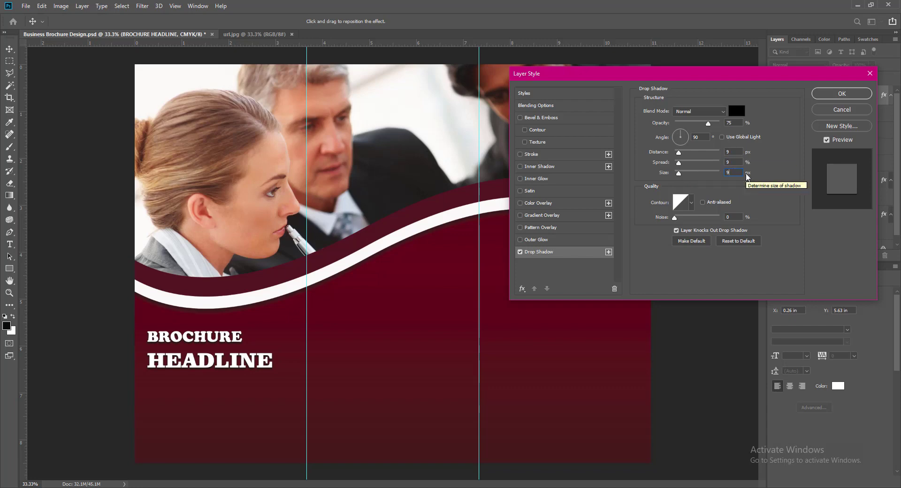
left_click(829, 97)
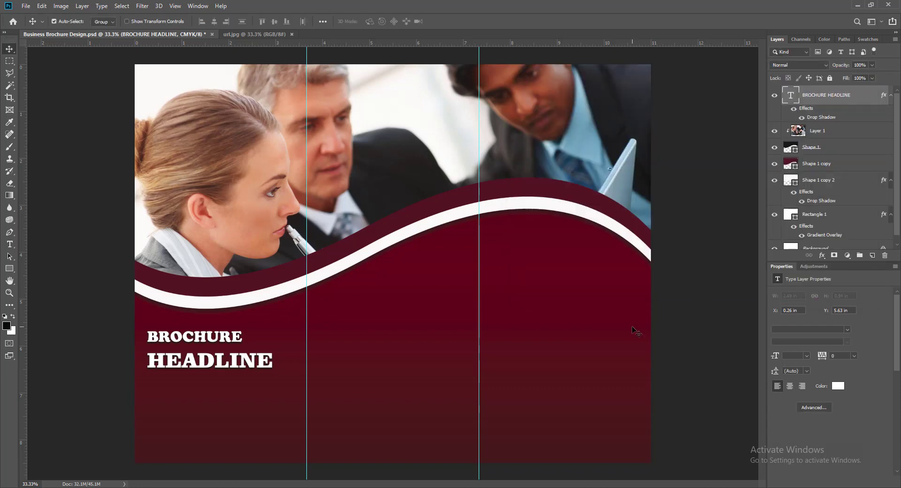
Review the headline's drop shadow settings and close them unchanged.
right_click(792, 94)
left_click(796, 99)
left_click(552, 252)
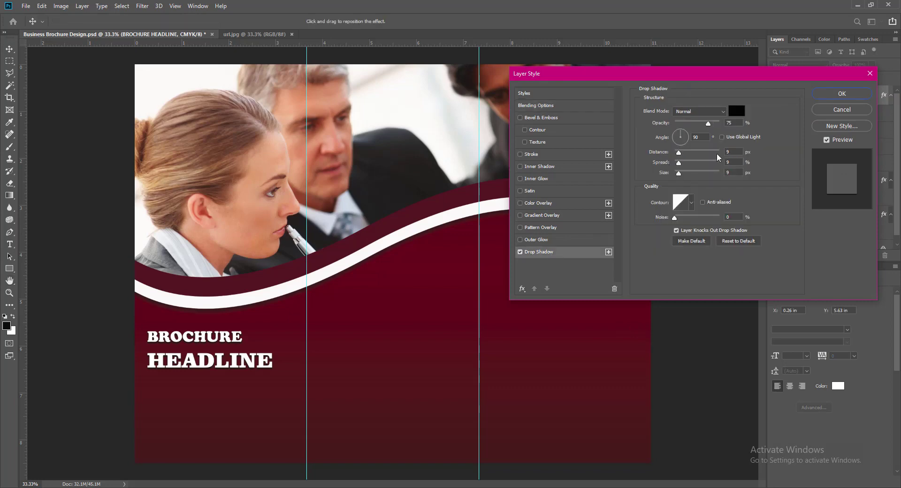
left_click(842, 93)
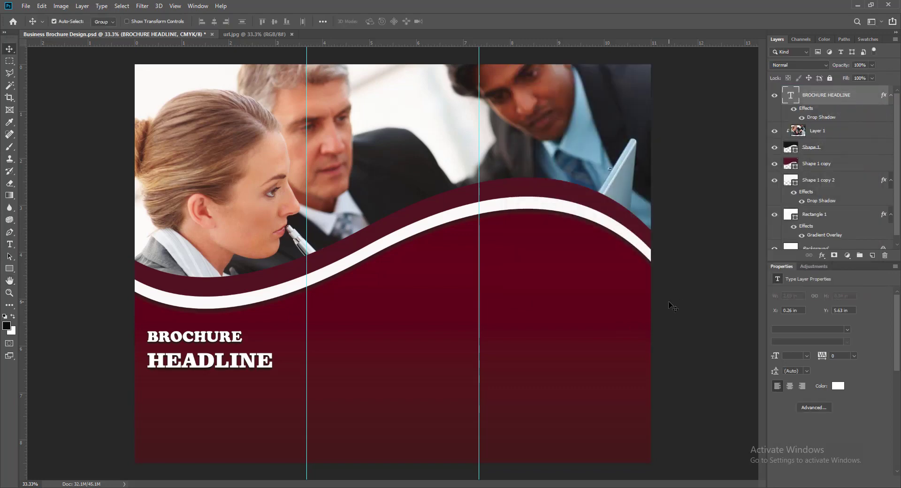
On a new layer, add a 9 pt paragraph text box below HEADLINE.
left_click(872, 255)
key("t")
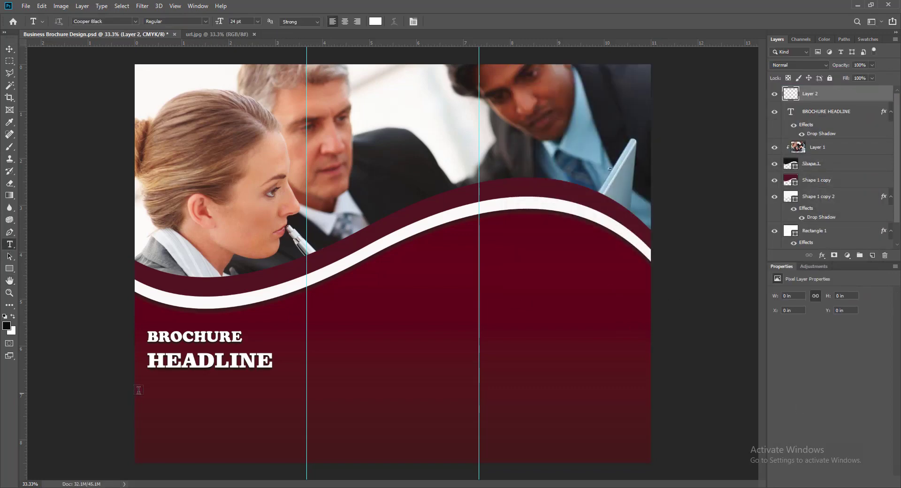
left_click_drag(149, 376, 294, 455)
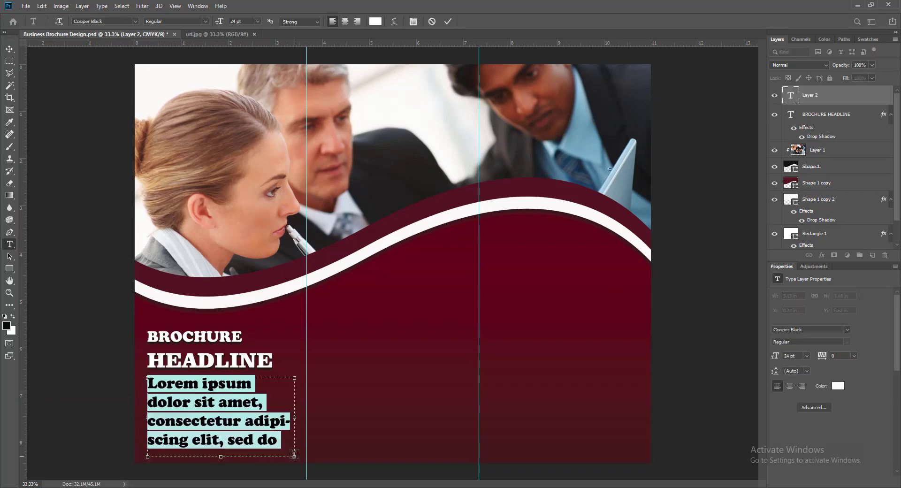
left_click(257, 22)
left_click(242, 77)
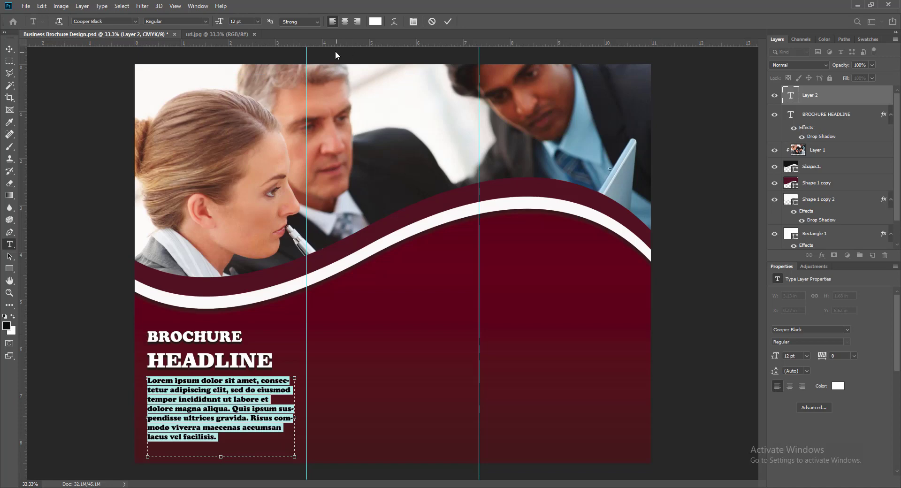
left_click(257, 22)
left_click(244, 59)
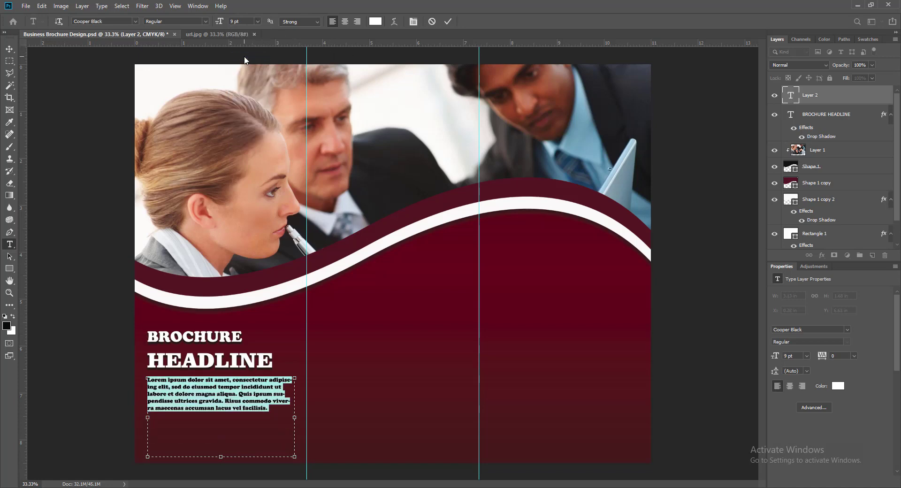
left_click(448, 22)
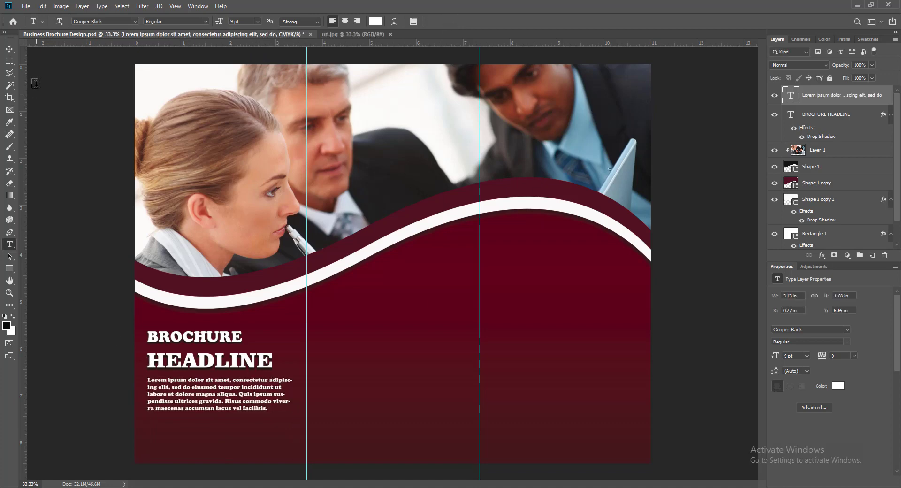
Shorten the paragraph box and widen it to the first fold guide, keeping 9 pt.
double_click(791, 96)
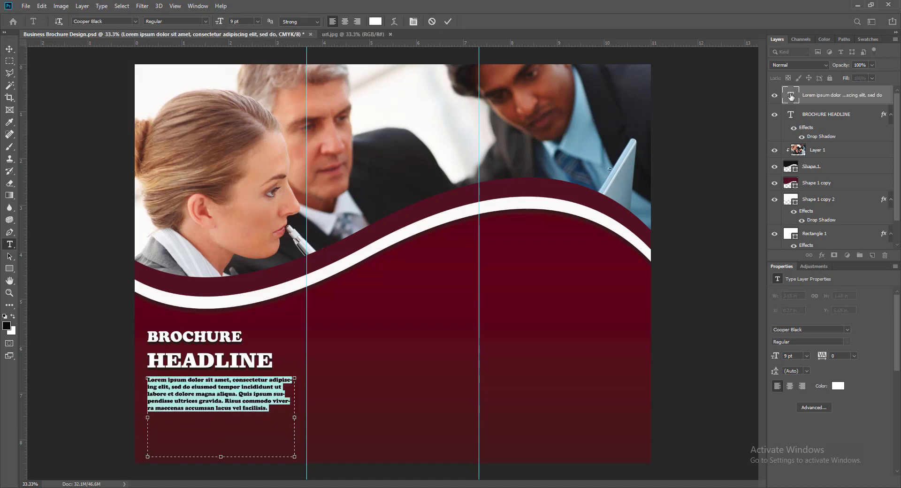
left_click_drag(221, 456, 220, 417)
left_click_drag(295, 398, 307, 399)
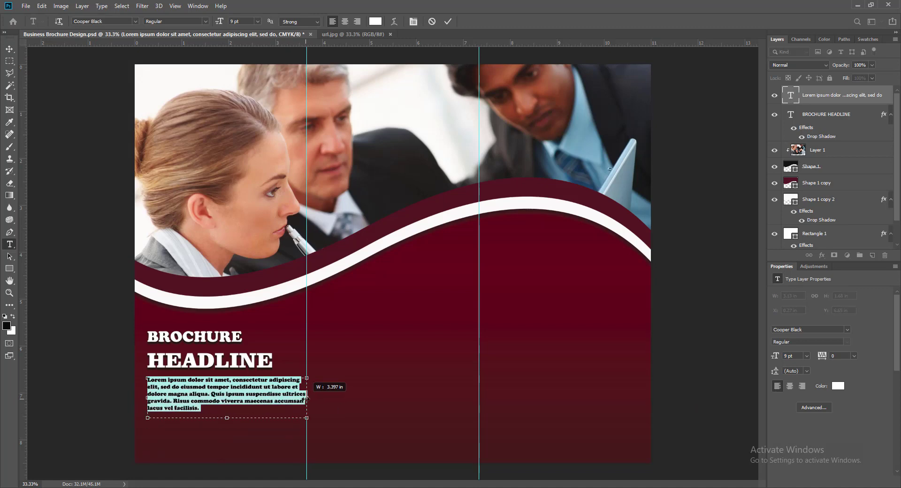
left_click(258, 21)
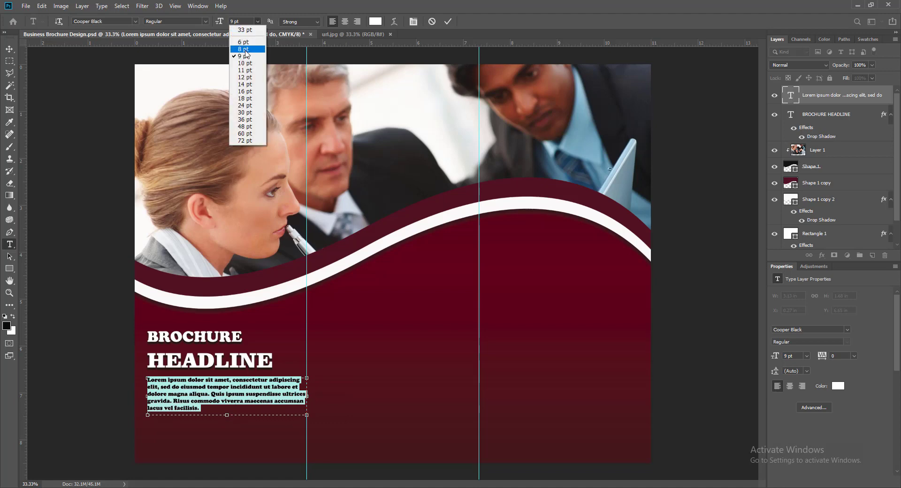
left_click(245, 49)
left_click(258, 21)
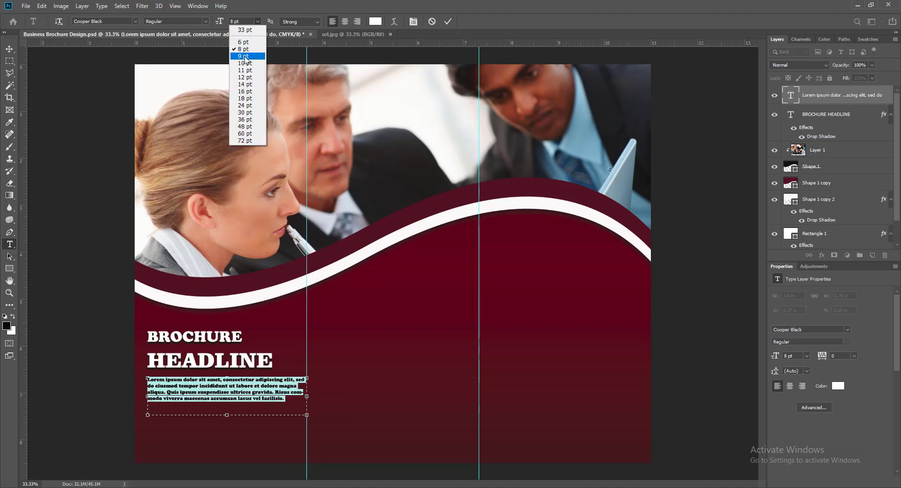
left_click(245, 57)
left_click(447, 21)
left_click(9, 49)
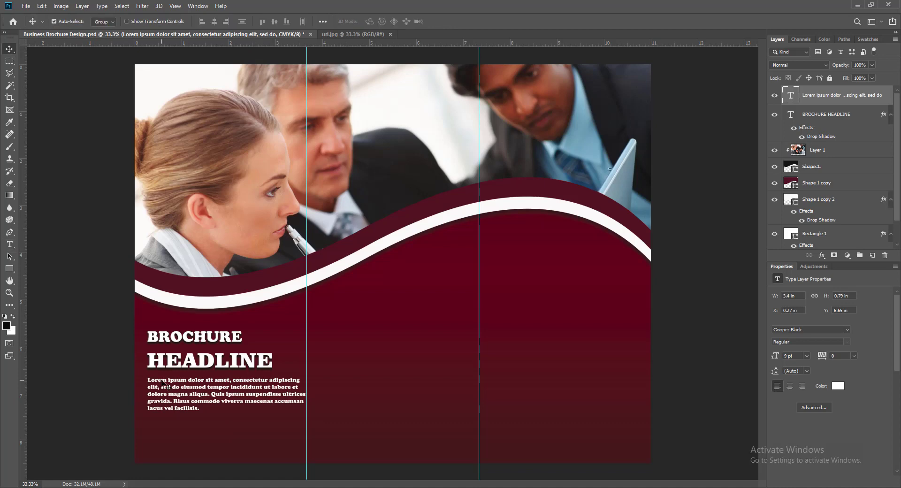
Duplicate the paragraph below the original and nudge both paragraphs and headline left to align.
left_click_drag(161, 384, 161, 424)
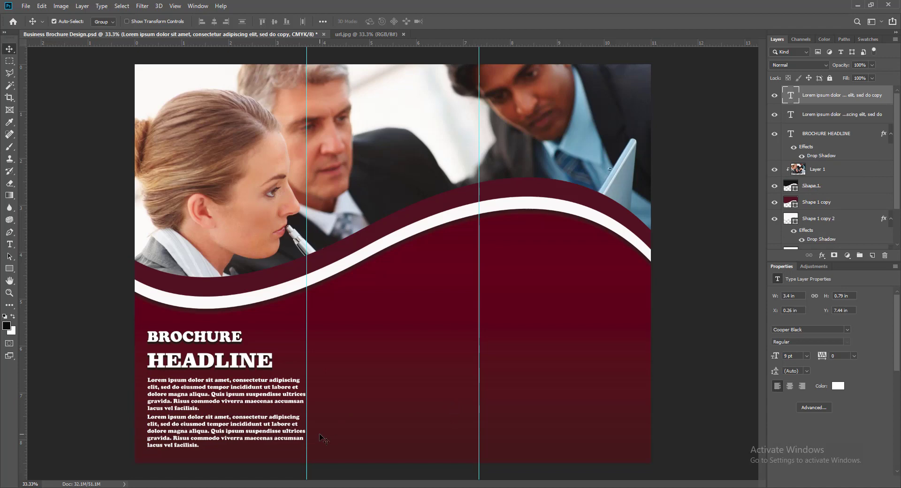
key("shift+Down")
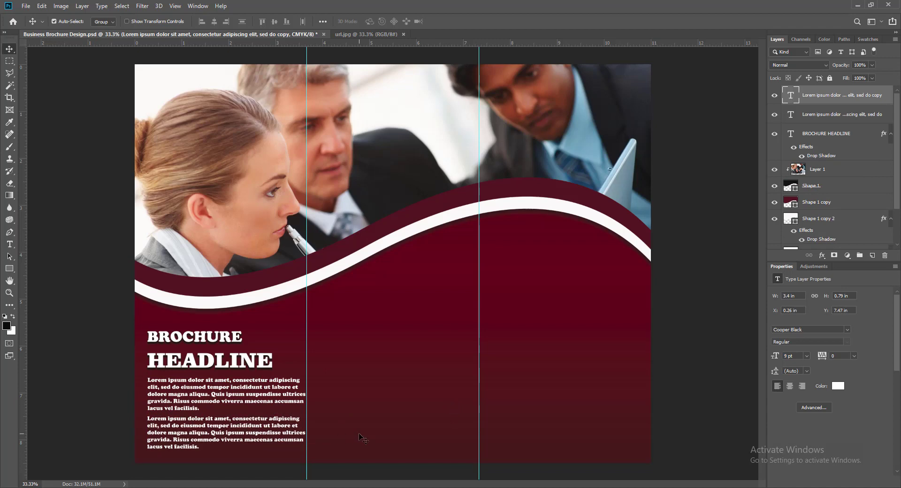
left_click(180, 385)
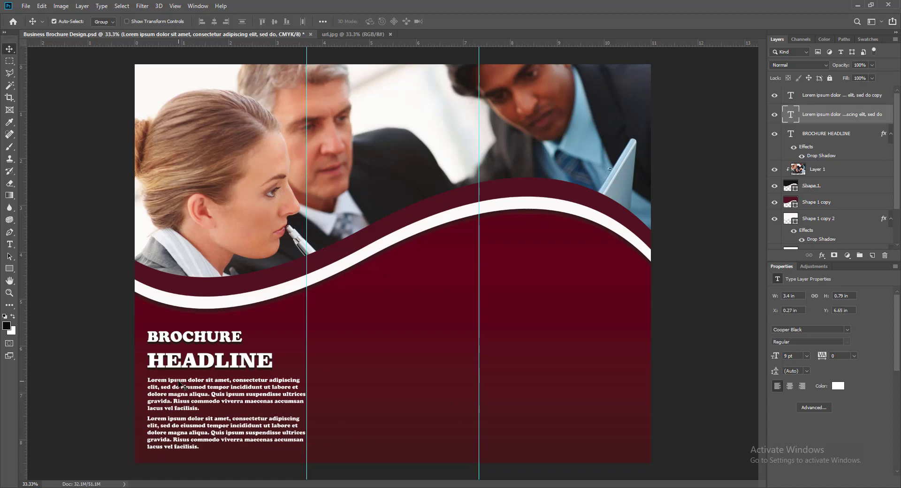
left_click(176, 424, "shift")
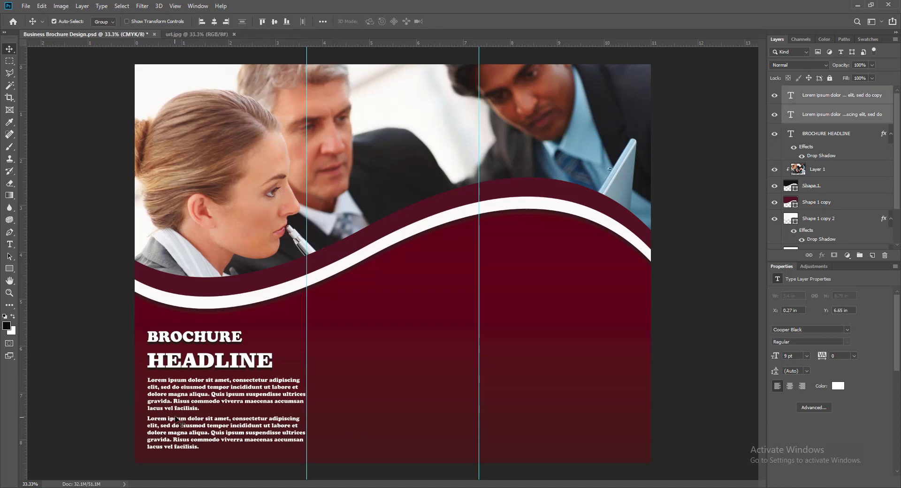
key("Left")
key("Left")
key("Left")
key("Left")
key("Left")
key("Left")
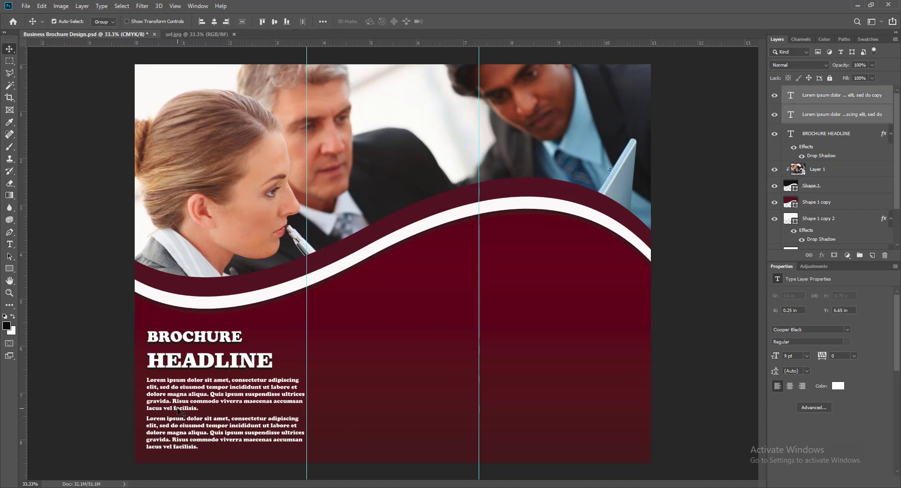
left_click(155, 365)
key("Left")
key("Left")
key("Left")
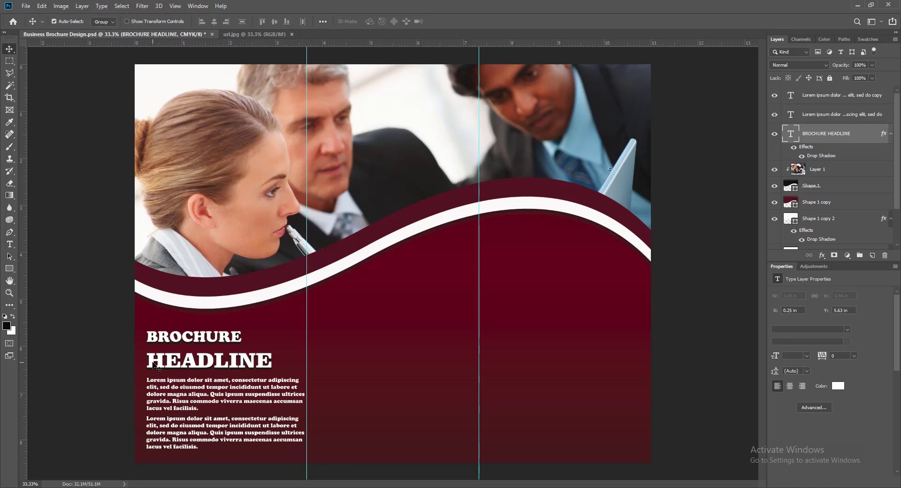
key("Left")
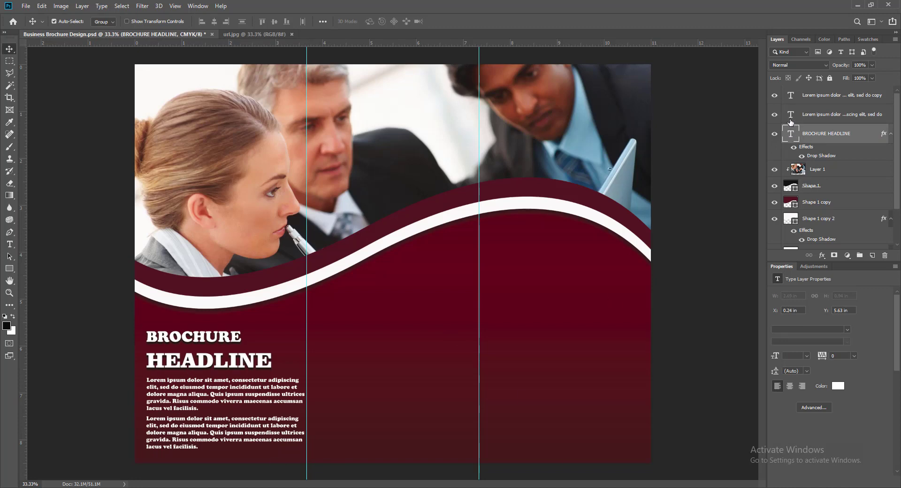
Trim the copied paragraph to end at 'dolore magna aliqua.', save, and close url.jpg.
left_click(790, 92)
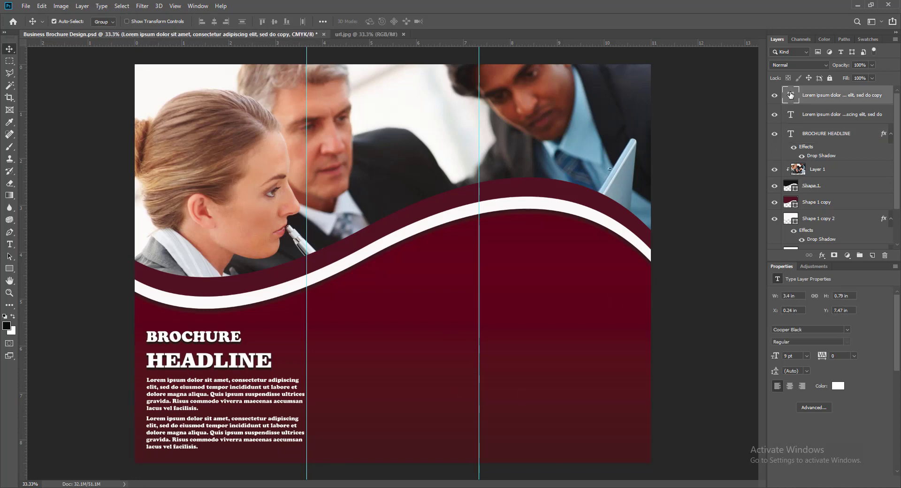
double_click(791, 95)
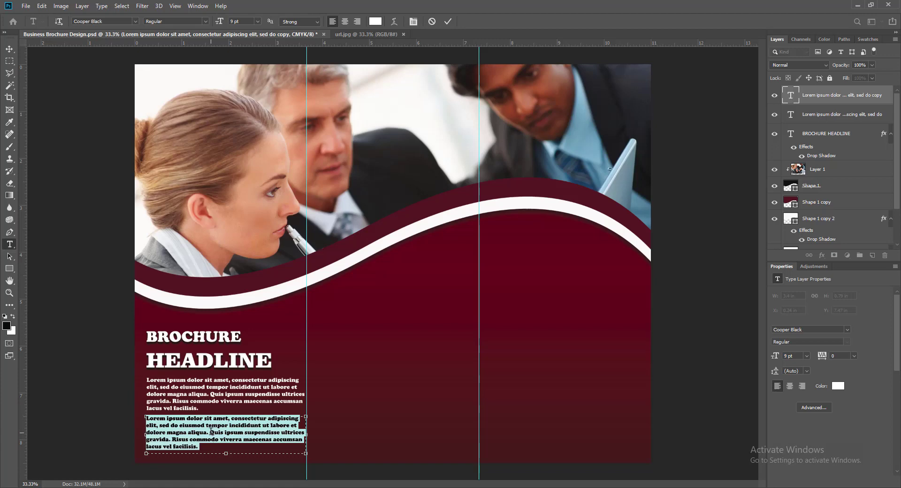
left_click_drag(211, 433, 209, 446)
key("BackSpace")
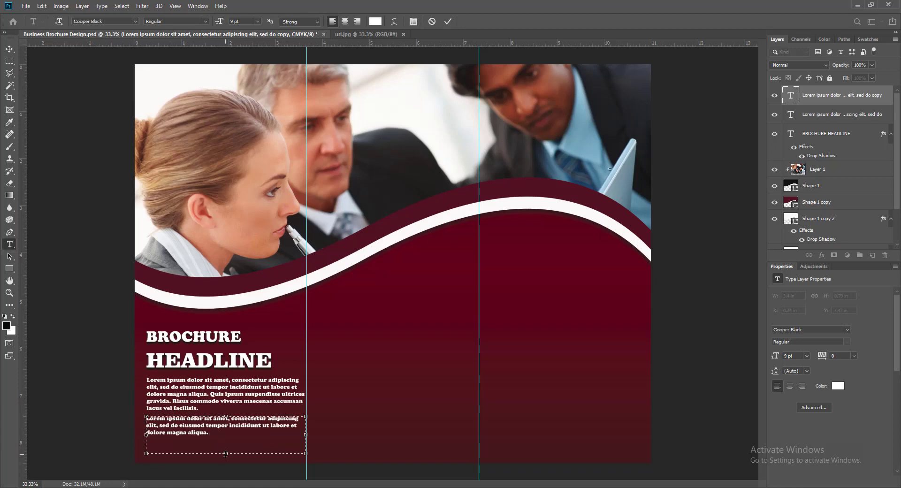
left_click(448, 21)
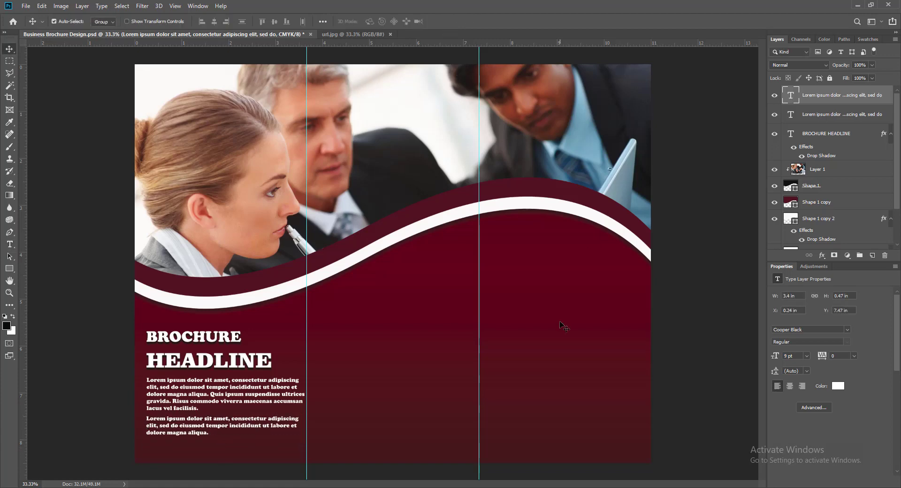
key("ctrl+s")
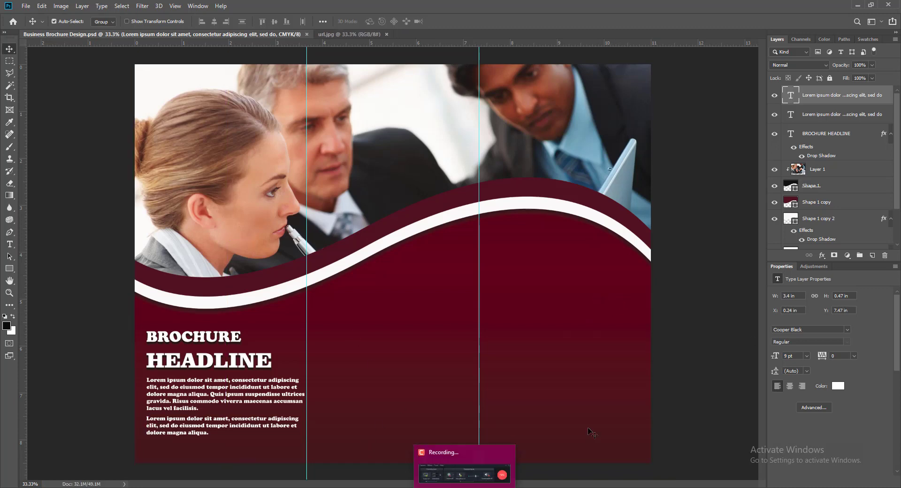
left_click(387, 35)
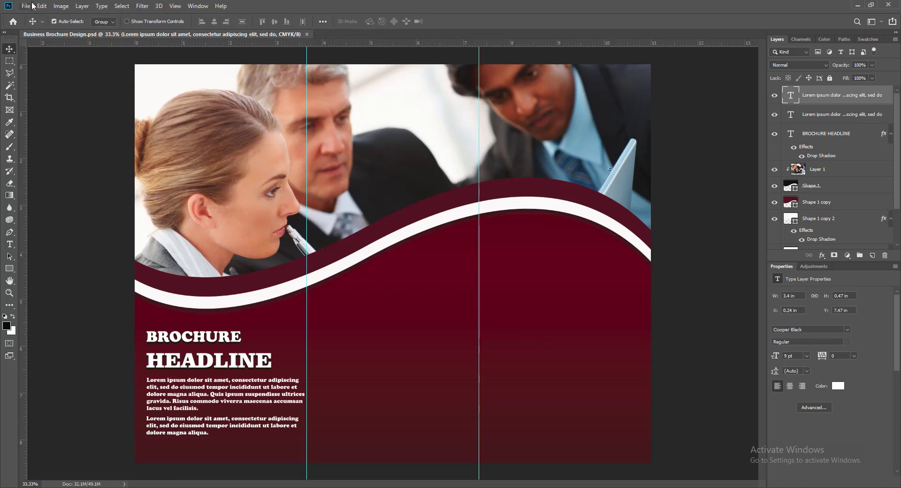
Open the Channel DP image and drag its logo into the brochure.
left_click(27, 6)
left_click(37, 24)
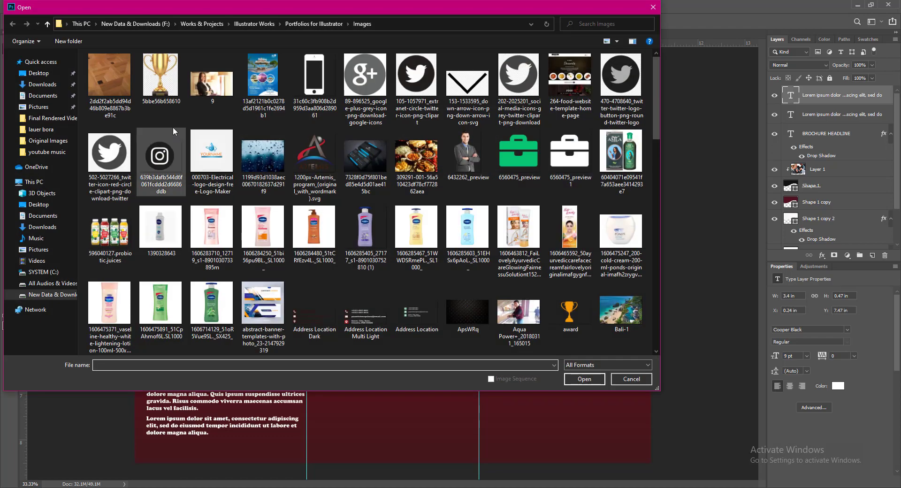
left_click(48, 25)
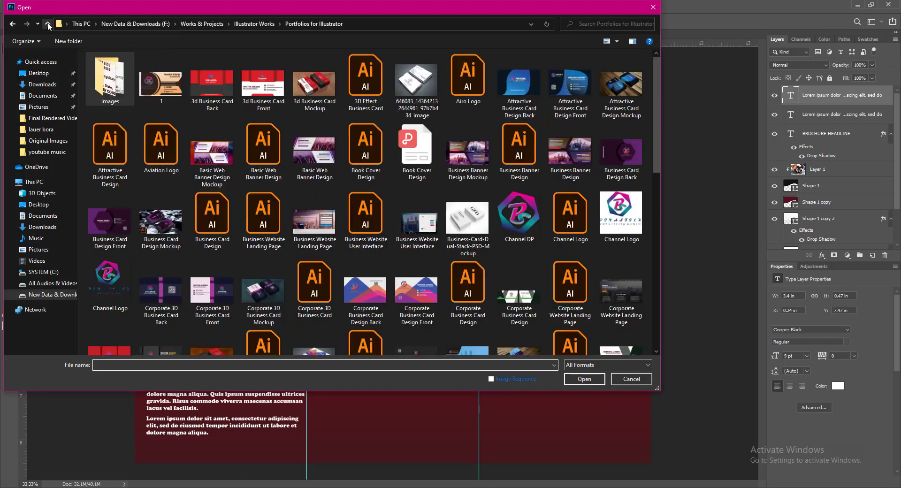
left_click(519, 215)
left_click(584, 379)
left_click_drag(533, 346, 369, 324)
Scale the logo down to about 0.94 in and place it right of the first fold guide.
key("ctrl+t")
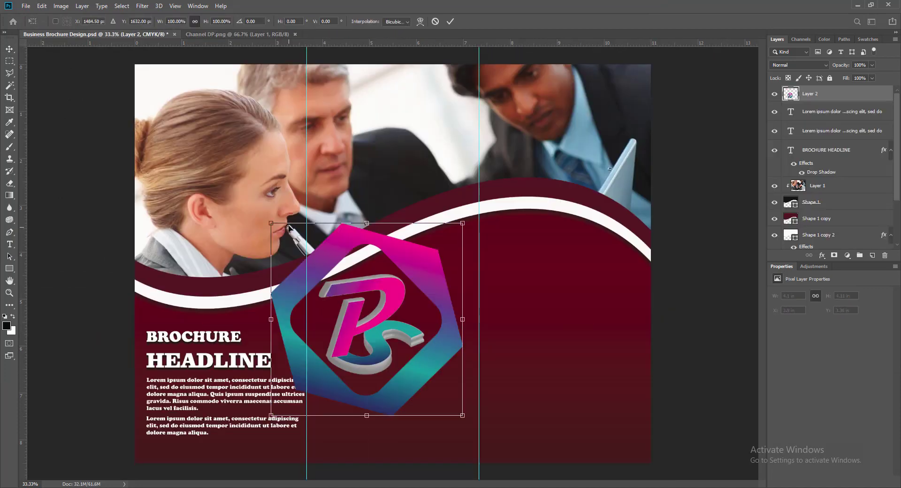
left_click_drag(271, 222, 406, 337)
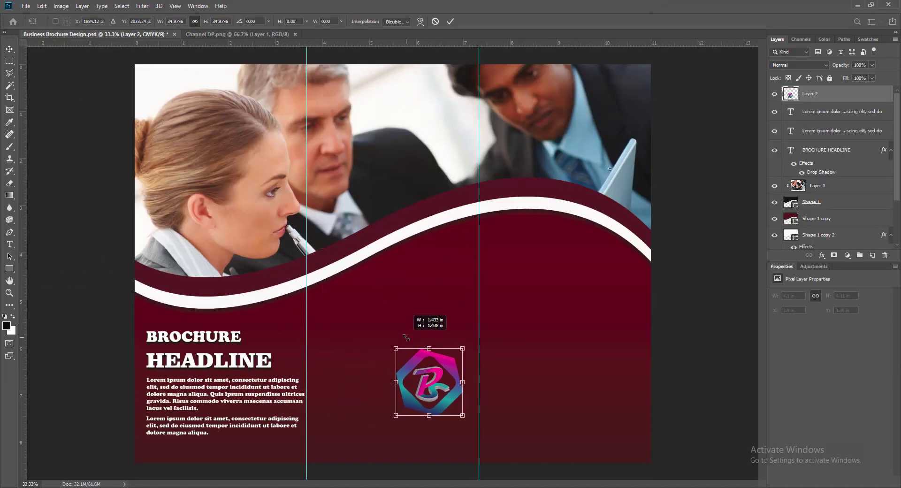
left_click_drag(452, 366, 373, 315)
left_click_drag(316, 297, 353, 311)
left_click(450, 21)
Add a white 2 px stroke layer style to the logo.
double_click(792, 95)
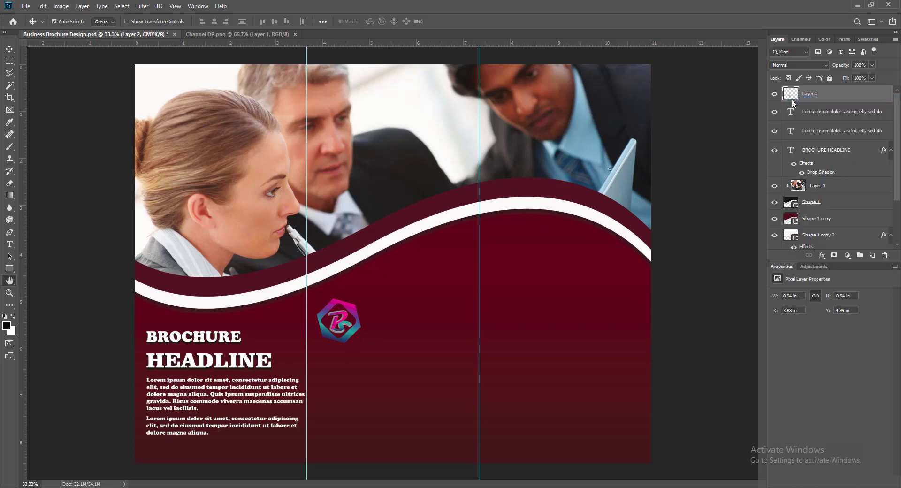
left_click(530, 155)
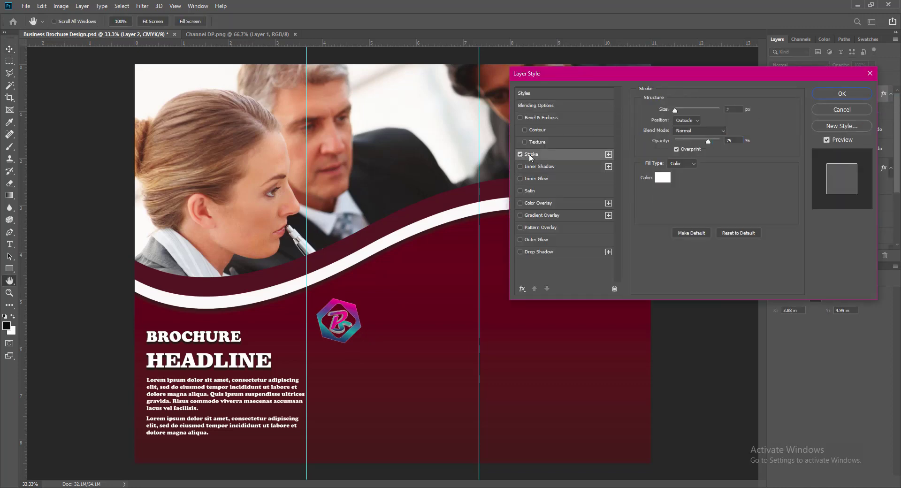
left_click(843, 92)
left_click(873, 255)
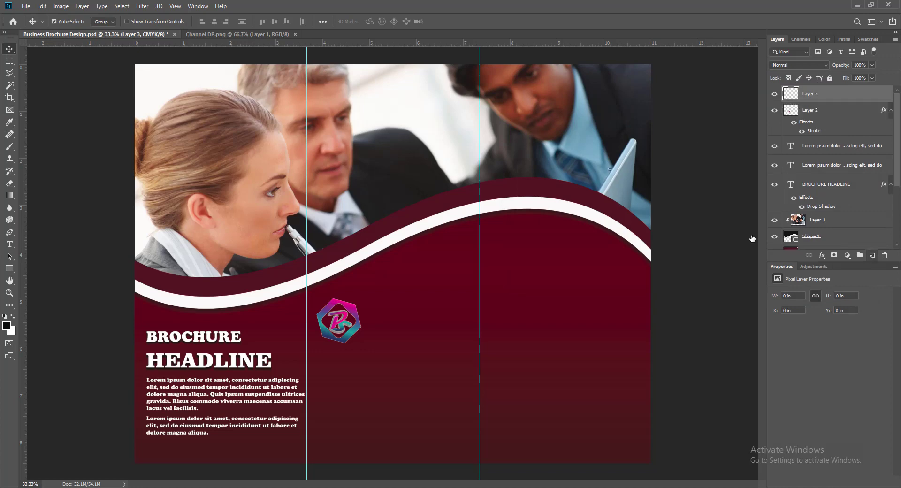
Add white 24 pt text beside the logo reading PIYASTICK.
left_click(10, 244)
left_click(375, 313)
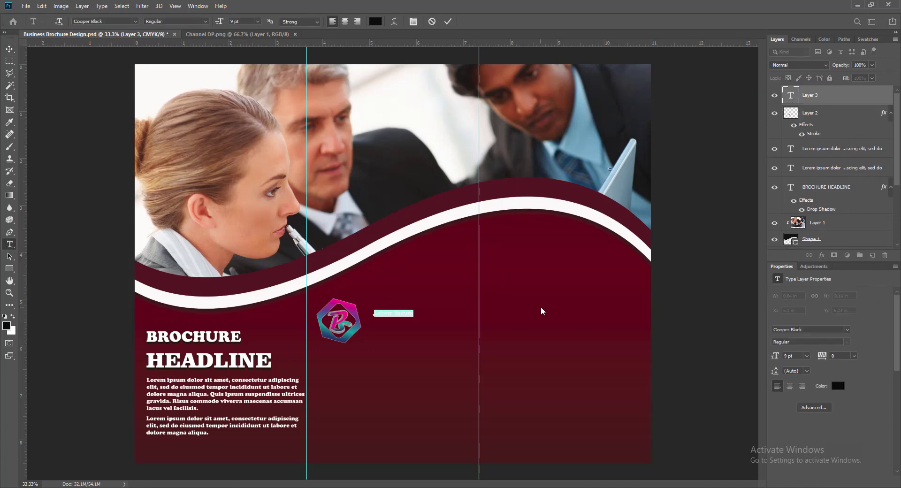
type("BUSINESS")
left_click(376, 21)
left_click(481, 137)
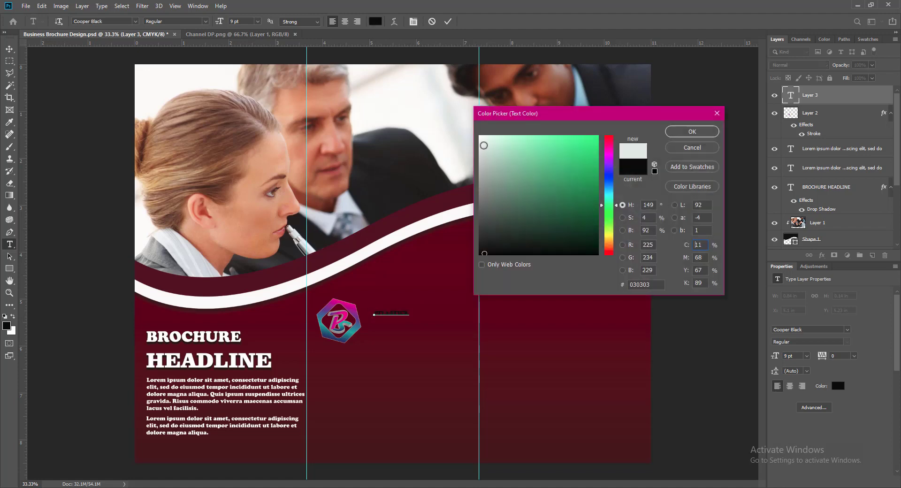
left_click(683, 136)
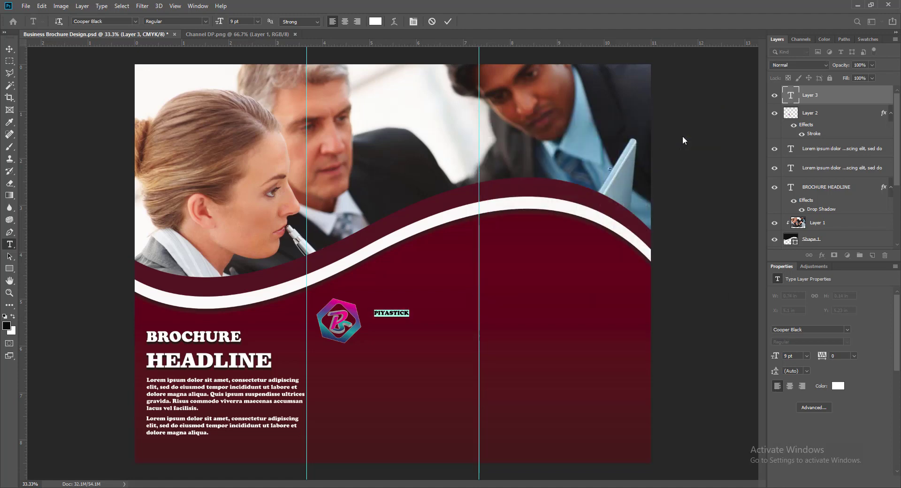
left_click(257, 21)
left_click(244, 108)
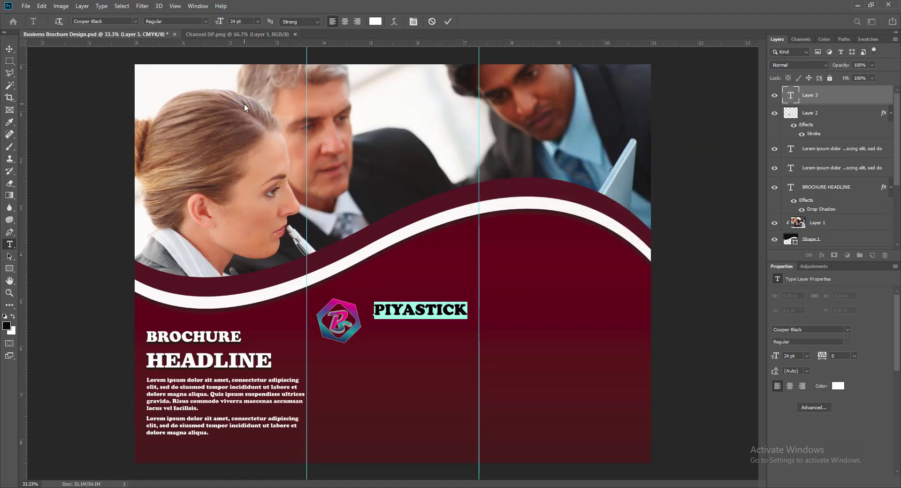
left_click(448, 22)
Snug PIYASTICK against the logo and duplicate it just below.
key("v")
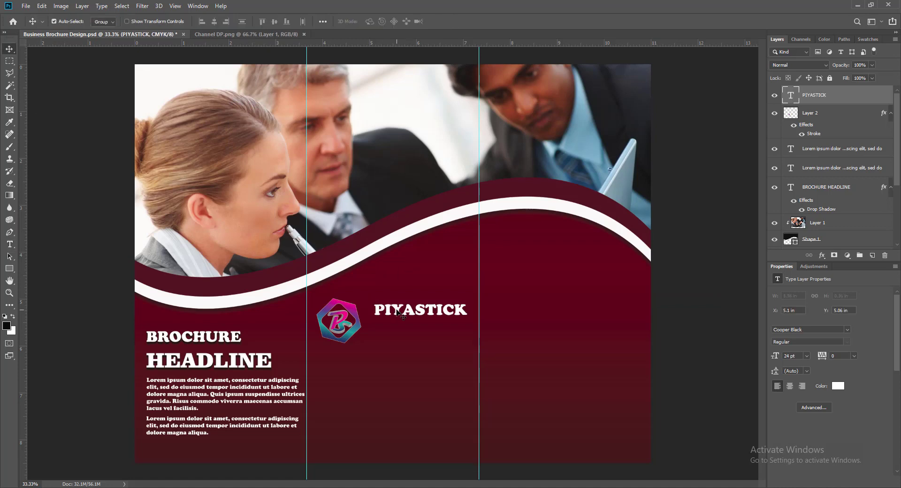
left_click_drag(397, 312, 389, 312)
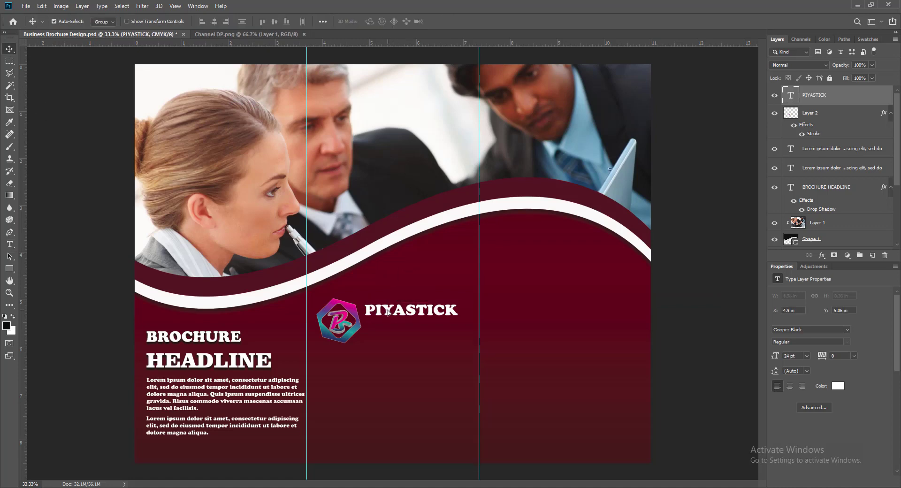
key("shift+Down")
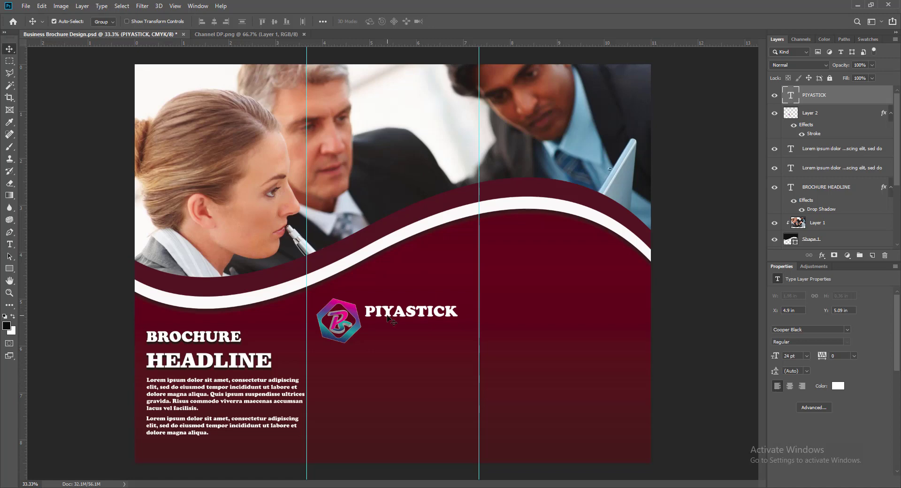
left_click_drag(388, 317, 390, 336)
Retype the copied line as M.C GALAXY in Arial Rounded MT Bold at 16 pt.
key("t")
key("Return")
type("M.C GALAXY")
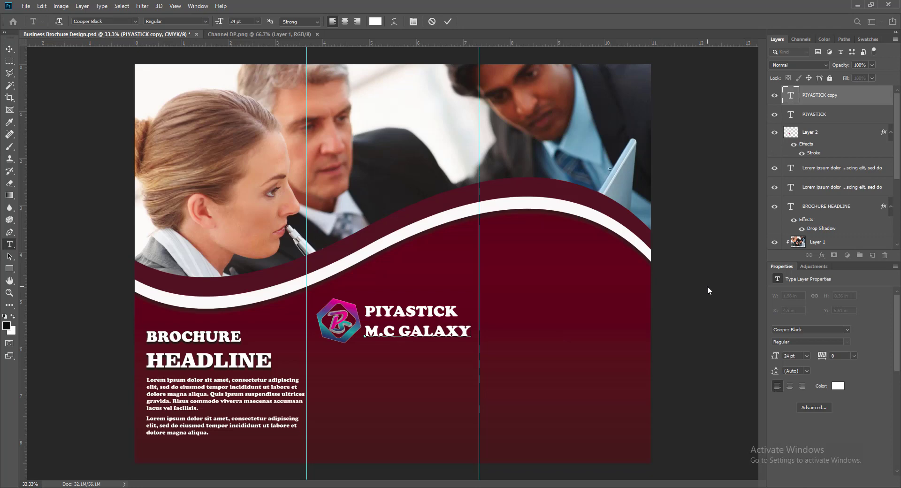
key("ctrl+a")
left_click(135, 21)
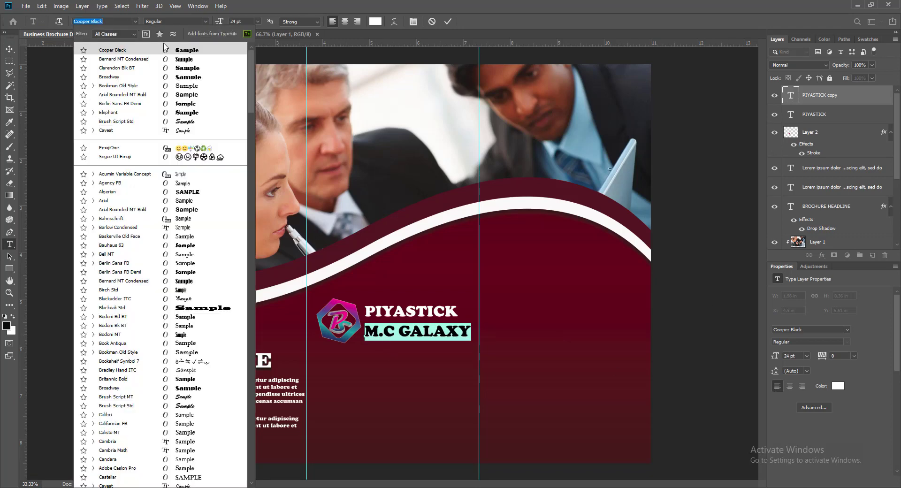
left_click(190, 96)
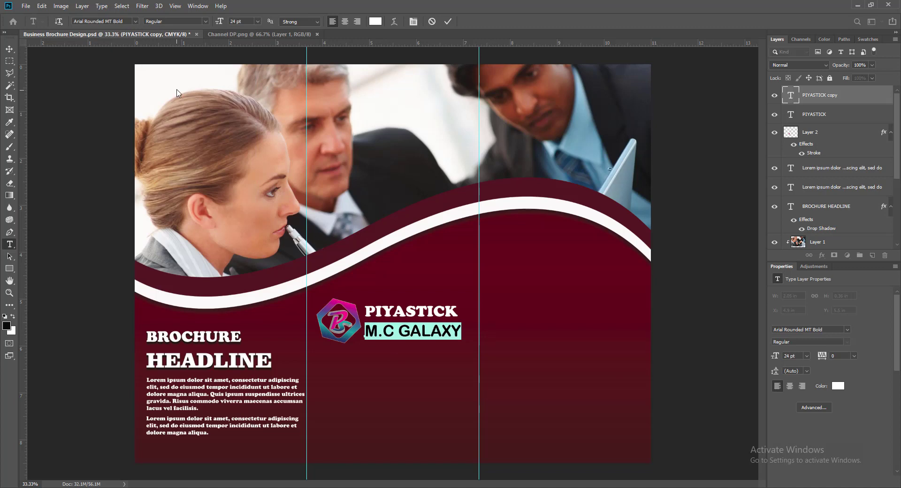
left_click(256, 21)
left_click(242, 88)
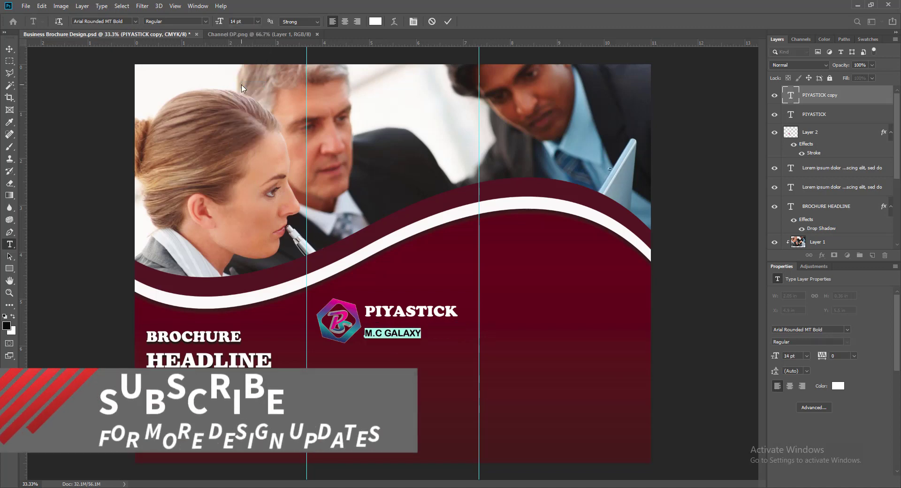
left_click(256, 22)
left_click(247, 93)
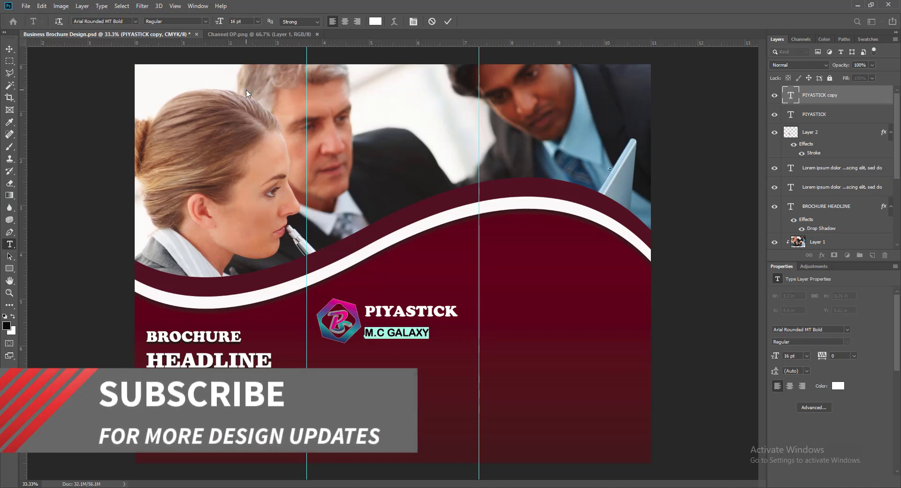
left_click(448, 21)
Tuck M.C GALAXY under PIYASTICK and nudge both lines slightly right together.
left_click_drag(396, 335, 396, 327)
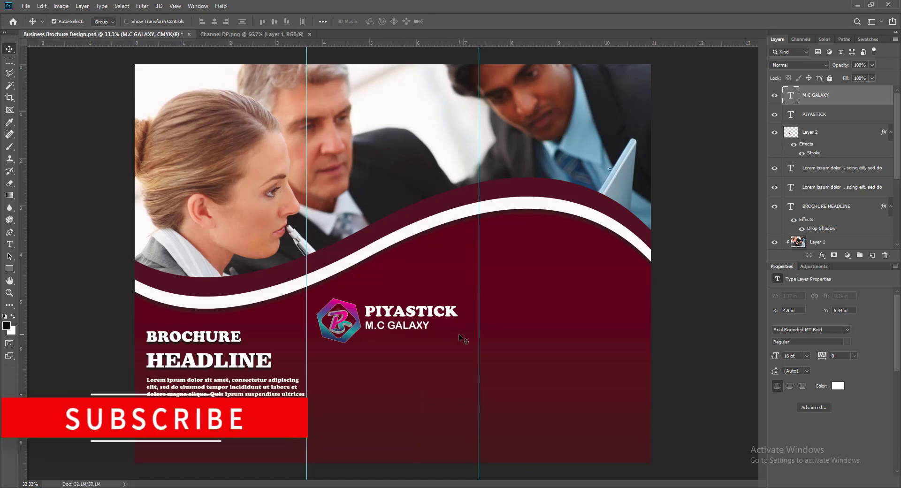
left_click(394, 316)
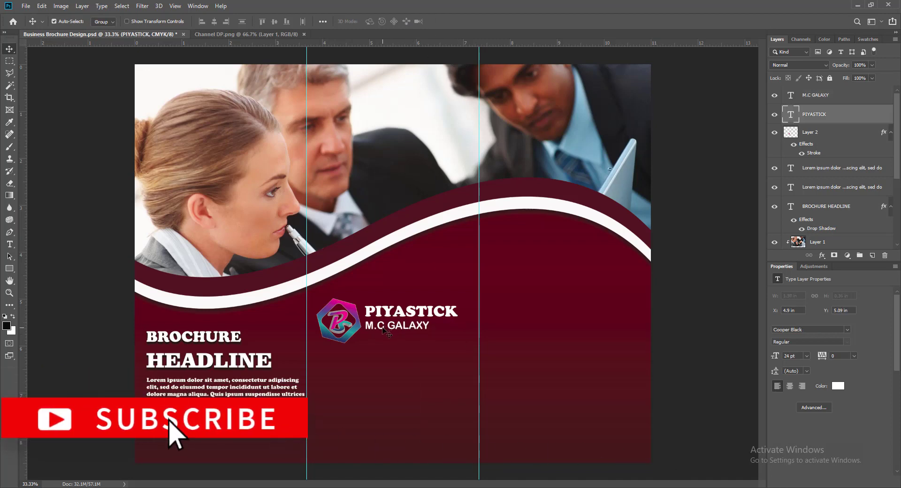
left_click(382, 331, "shift")
key("Down")
key("Down")
key("Down")
key("Down")
key("Down")
key("Down")
key("Down")
key("Down")
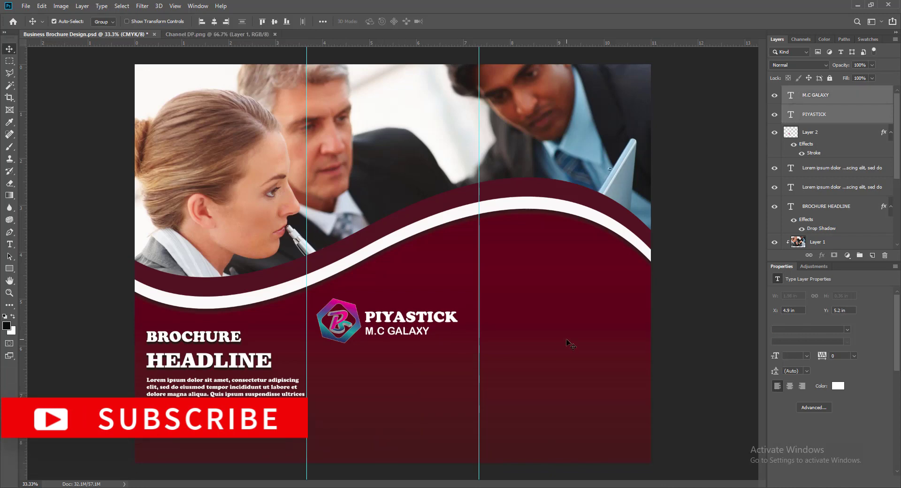
key("Right")
key("Right")
key("Right")
key("Up")
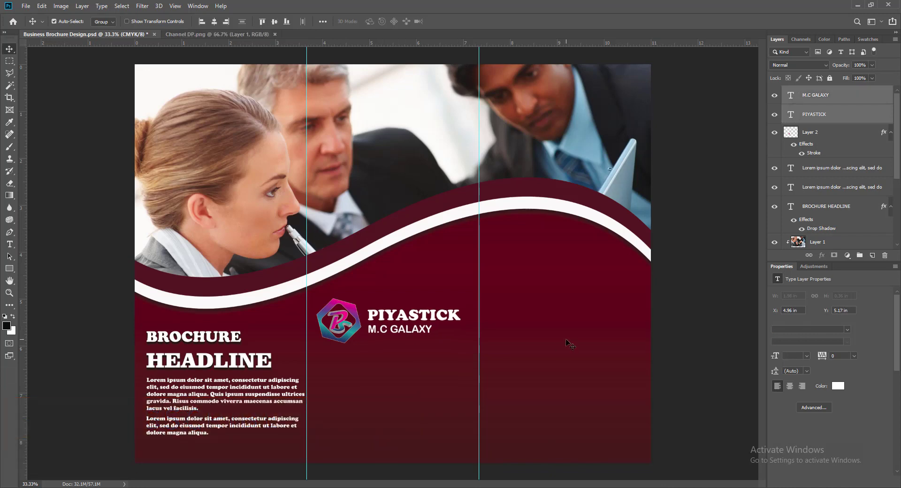
key("Right")
key("Right")
key("Right")
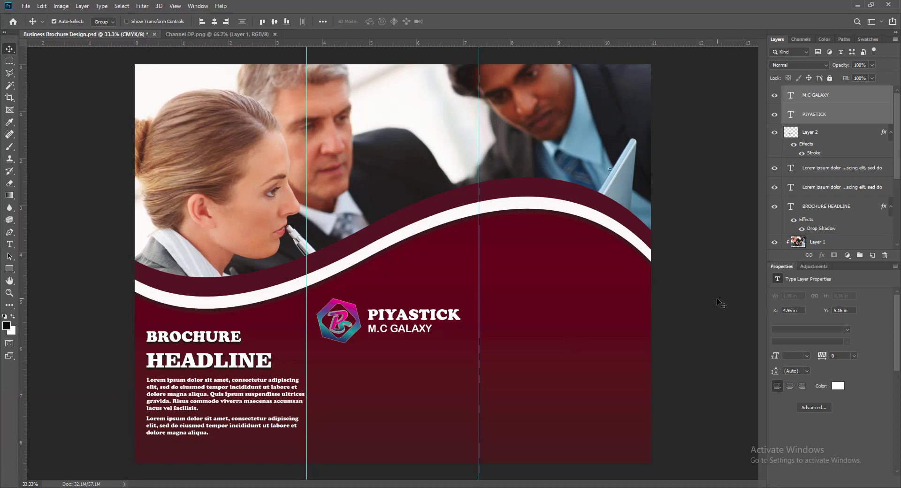
Add a drop shadow to the PIYASTICK text layer.
left_click(790, 118)
right_click(789, 118)
left_click(802, 122)
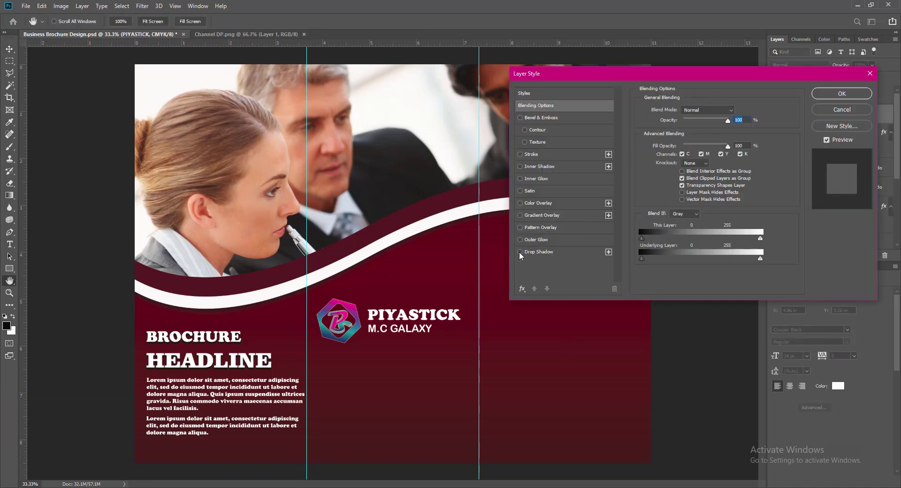
left_click(534, 253)
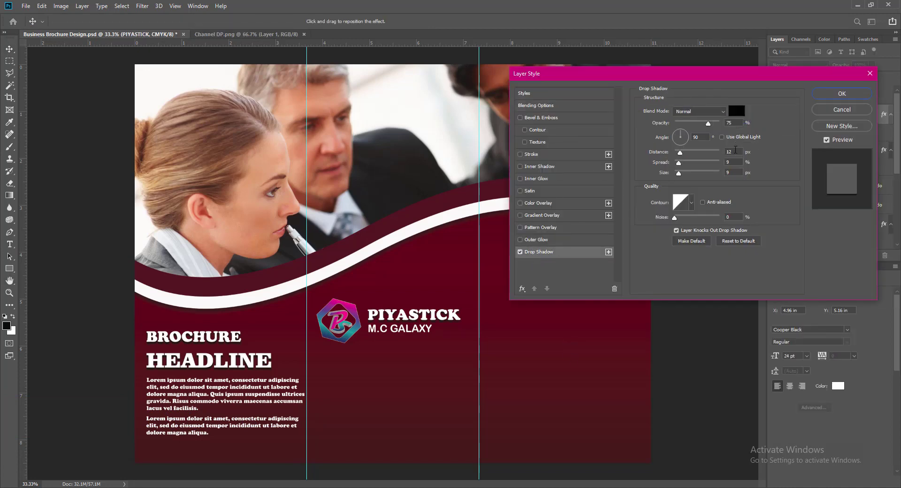
left_click(842, 93)
Give M.C GALAXY a drop shadow too, save the brochure, and close Channel DP.png.
left_click(817, 95)
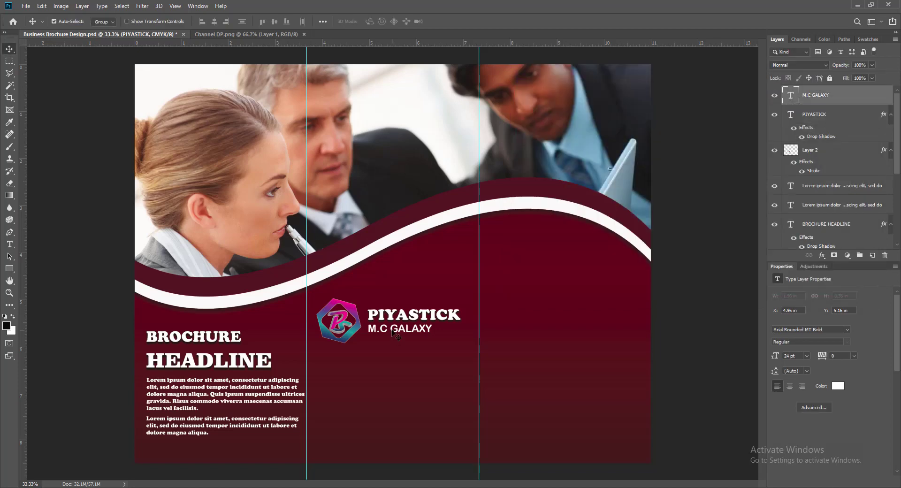
right_click(798, 92)
left_click(803, 96)
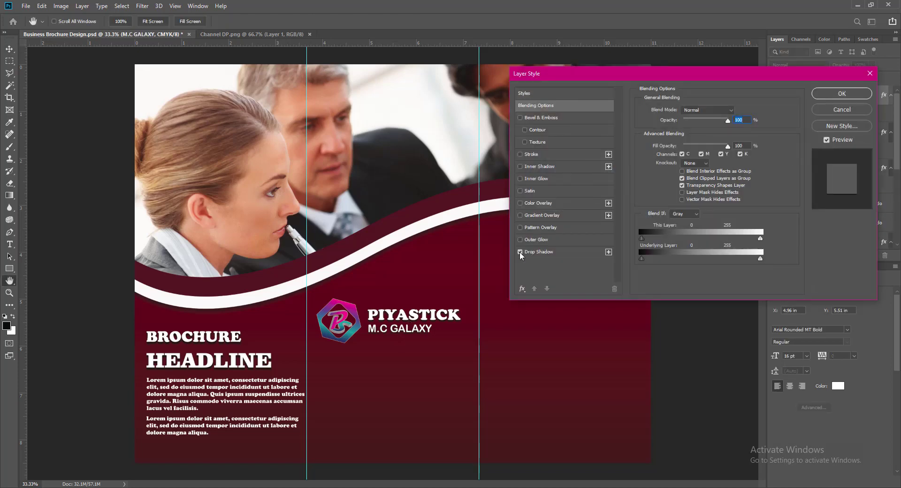
left_click(841, 93)
key("ctrl+s")
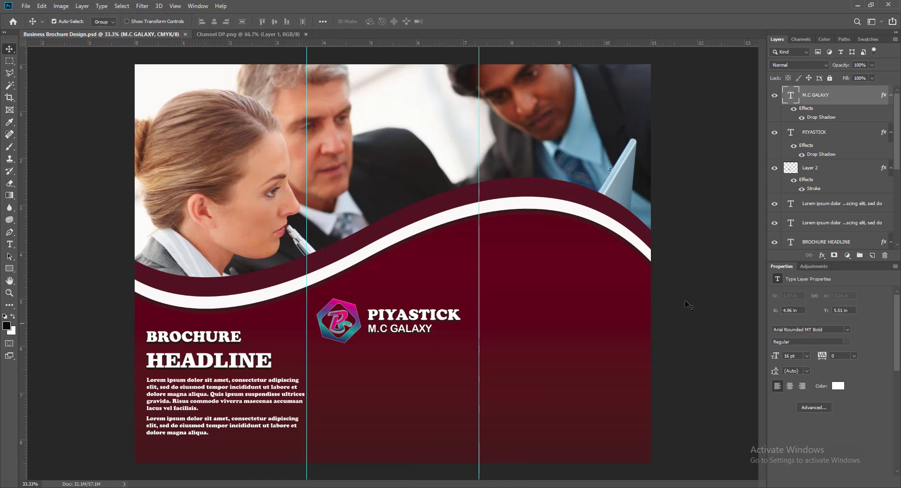
left_click(305, 34)
Open img_297947.png from the Illustrator Works folder as a new document.
left_click(25, 6)
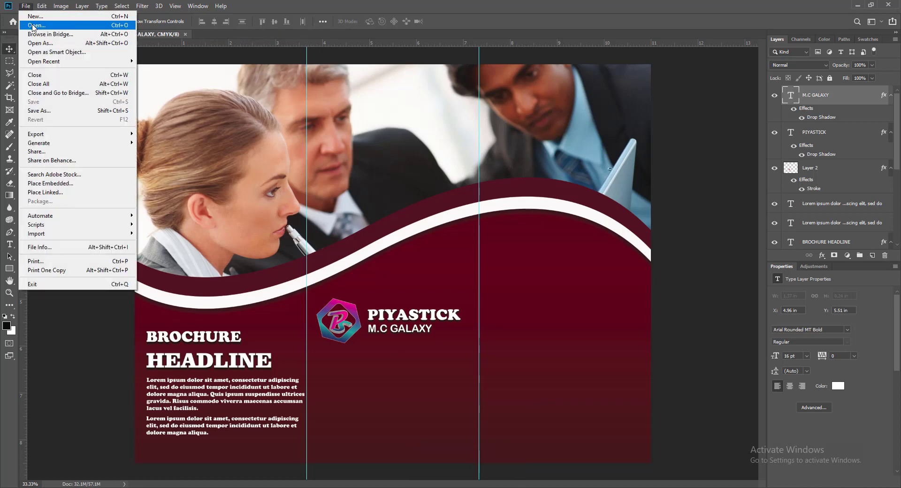
left_click(32, 24)
double_click(109, 79)
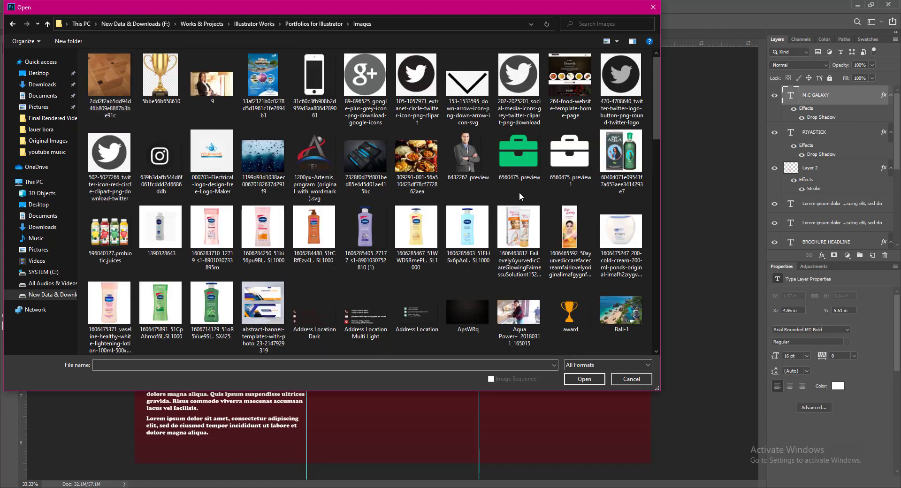
mouse_move(655, 108)
left_mouse_down()
mouse_move(661, 319)
mouse_move(660, 101)
left_mouse_up()
left_click(47, 24)
left_click(47, 24)
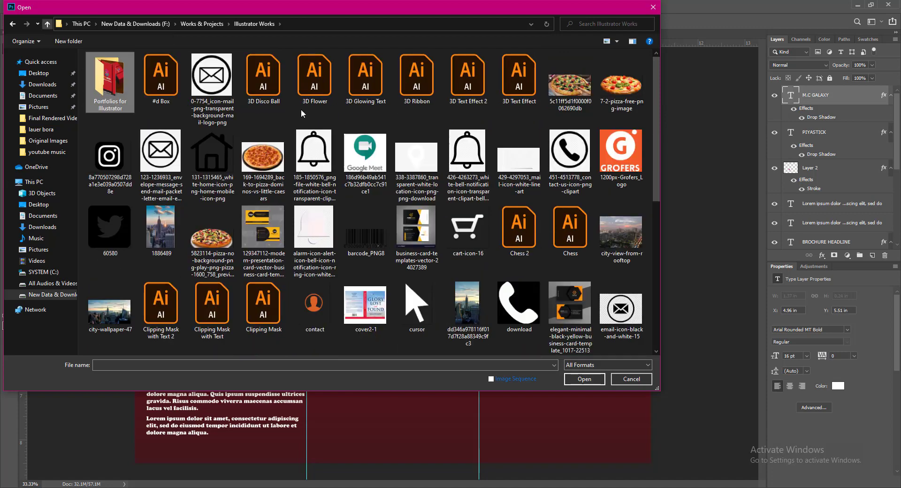
left_click_drag(656, 123, 662, 187)
left_click(159, 306)
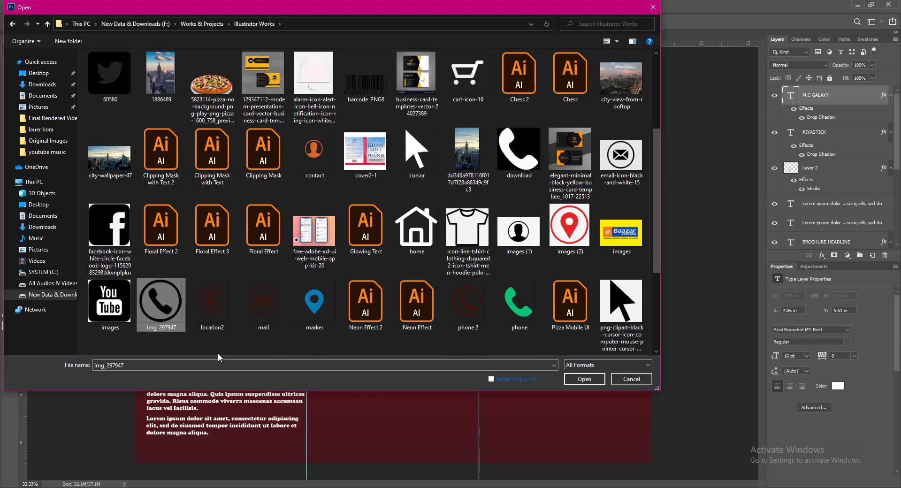
left_click(581, 381)
Magic-wand the phone icon's black ring and handset and fill them white.
key("w")
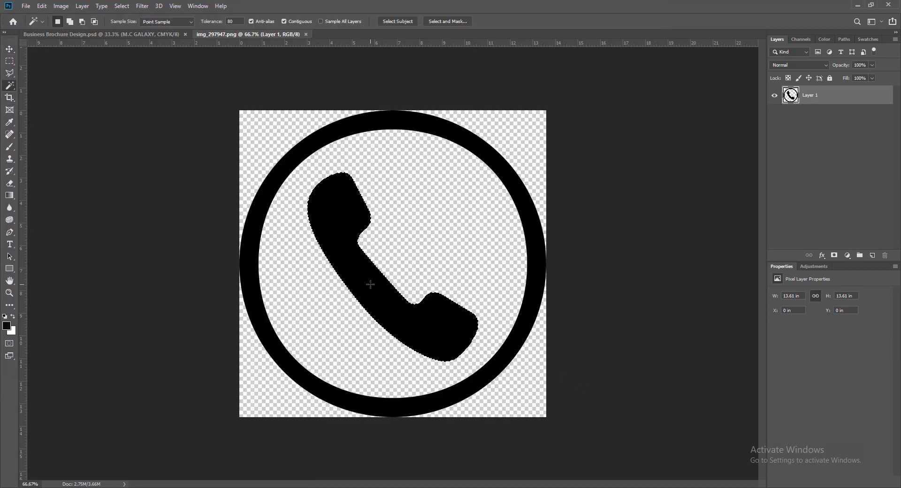
left_click(530, 265, "shift")
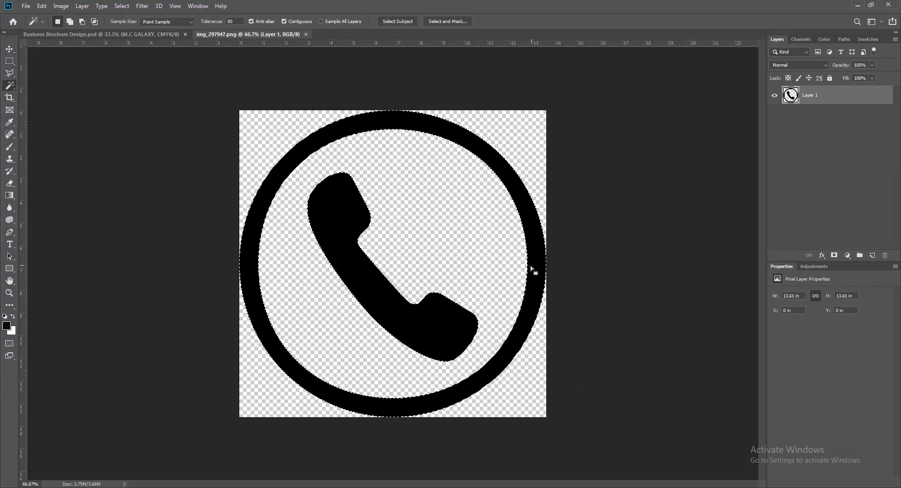
left_click(7, 326)
left_click(477, 136)
left_click(685, 128)
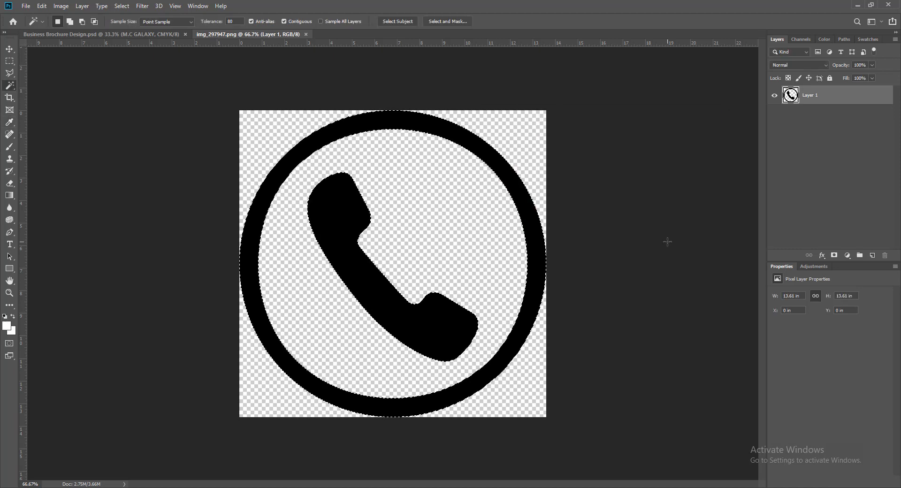
key("alt+BackSpace")
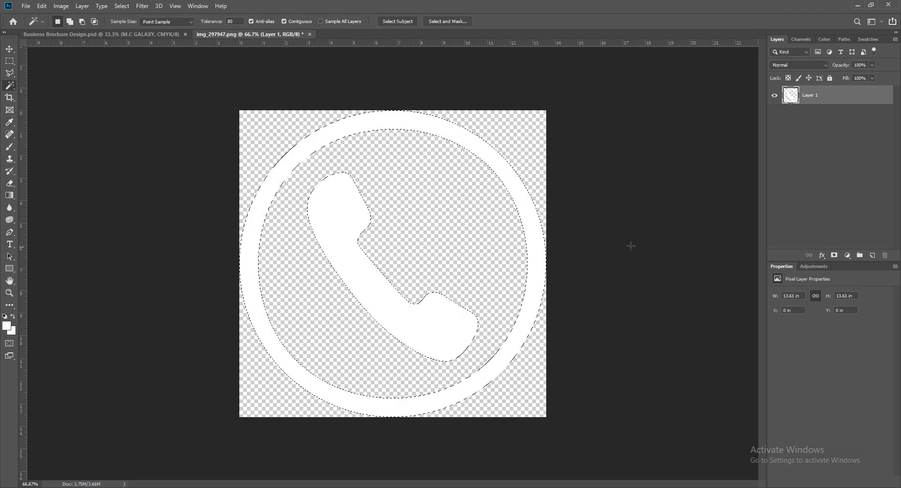
Drag the white phone icon into the brochure and scale it small below the logo.
left_click(10, 49)
left_click_drag(365, 282, 346, 372)
key("ctrl+t")
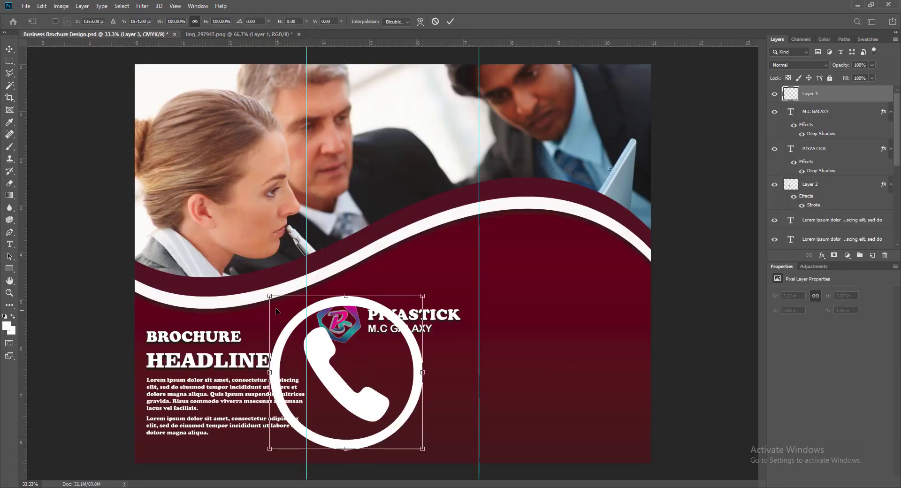
left_click_drag(270, 297, 352, 385)
key("Return")
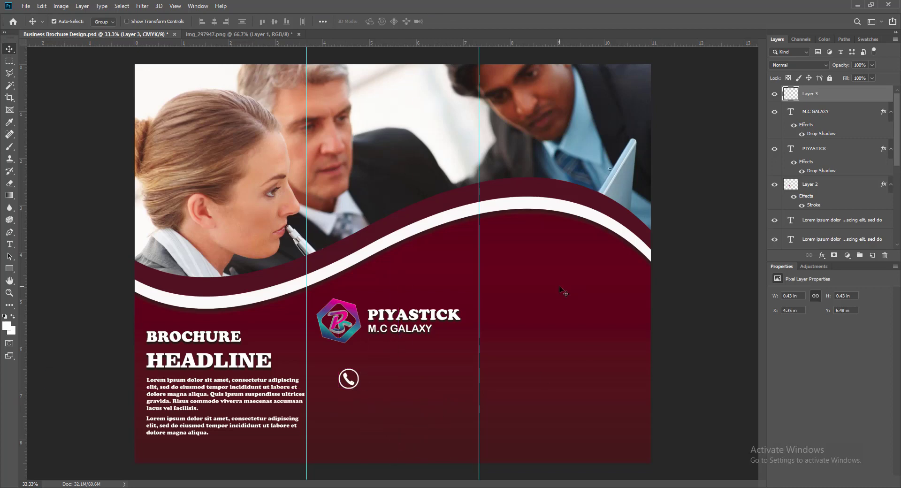
Close the phone icon file without saving and bring up the file-open window.
left_click(298, 34)
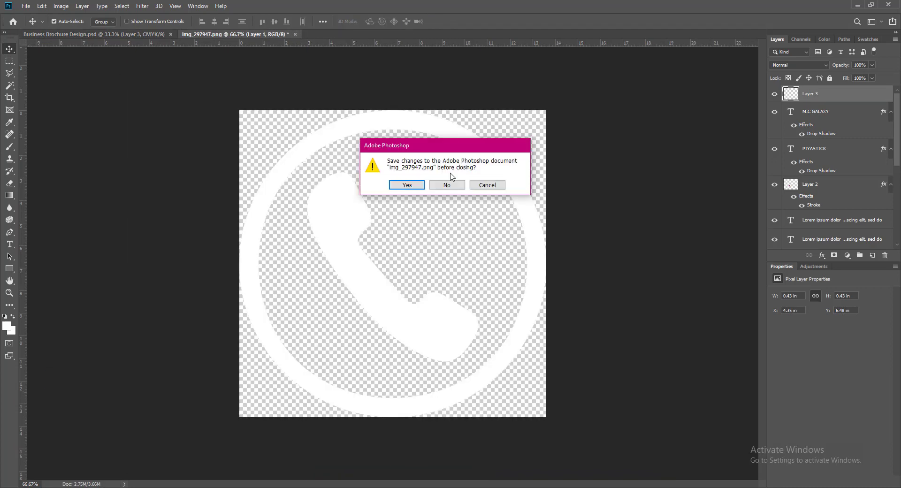
left_click(447, 184)
left_click(26, 5)
left_click(38, 28)
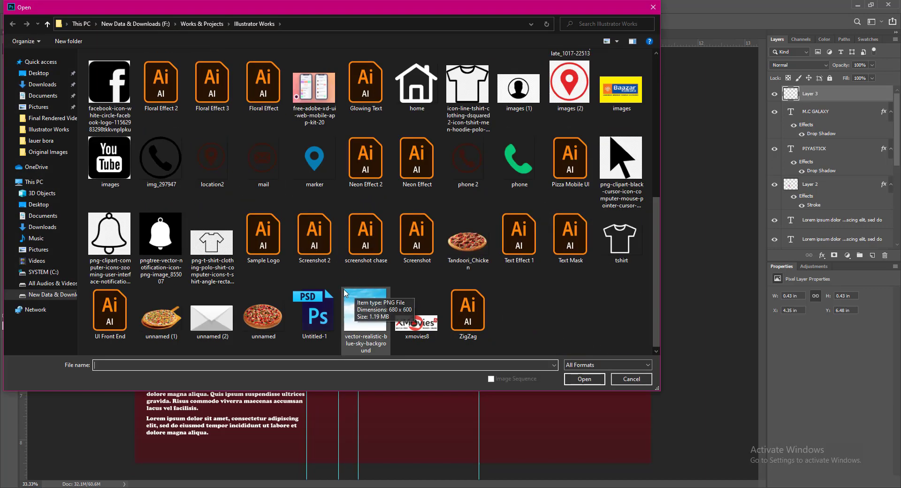
Open mail.png and fill its envelope and ring white.
left_click(263, 160)
left_click(587, 380)
key("w")
left_click(393, 281)
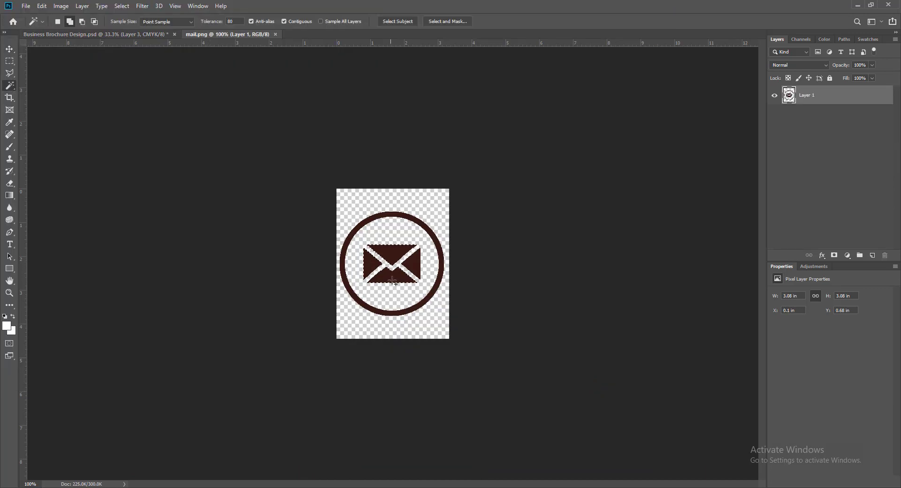
left_click(437, 278, "shift")
key("ctrl+BackSpace")
key("ctrl+d")
key("v")
Place the mail icon in the brochure, scaled down and positioned under the phone icon.
left_click_drag(418, 254, 343, 397)
key("ctrl+t")
left_click_drag(369, 424, 339, 395)
key("ctrl+z")
key("Left")
key("Left")
key("Left")
key("shift+Down")
key("shift+Down")
key("shift+Down")
key("shift+Down")
key("shift+Down")
key("shift+Down")
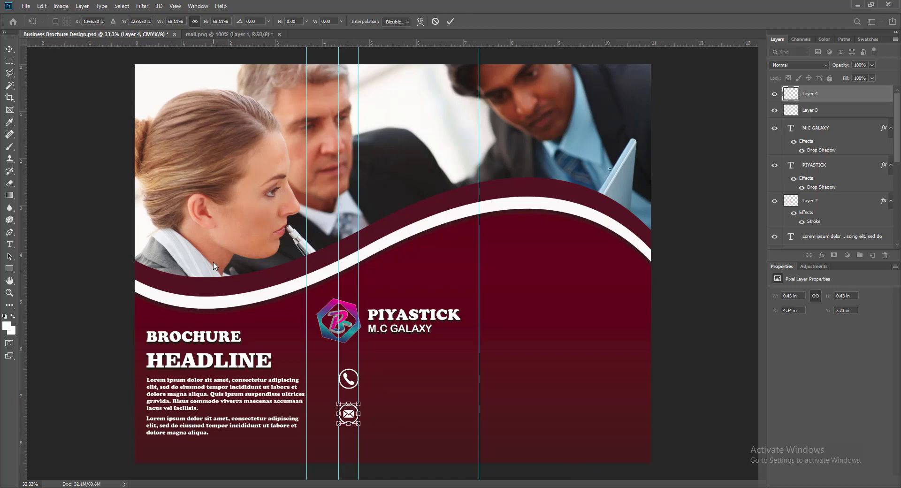
key("Return")
key("shift+Up")
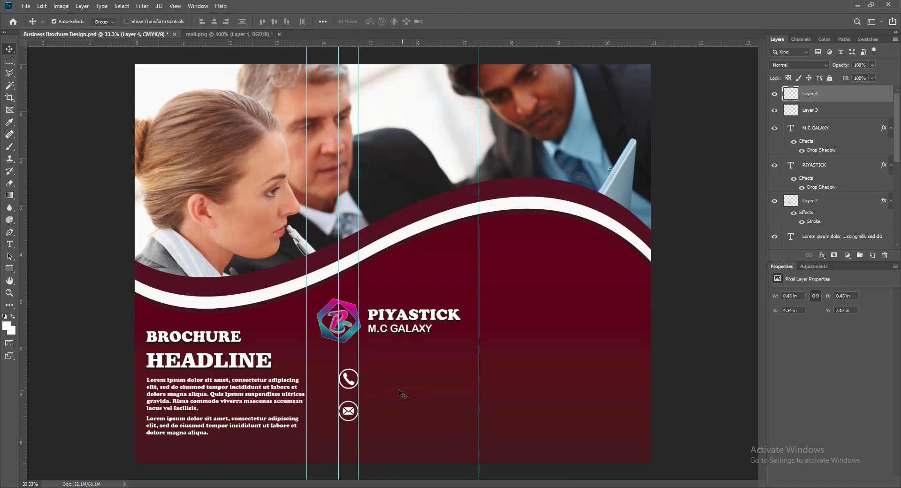
Close the mail image without saving and open location2.png.
left_click(280, 34)
key("n")
left_click(26, 6)
left_click(38, 25)
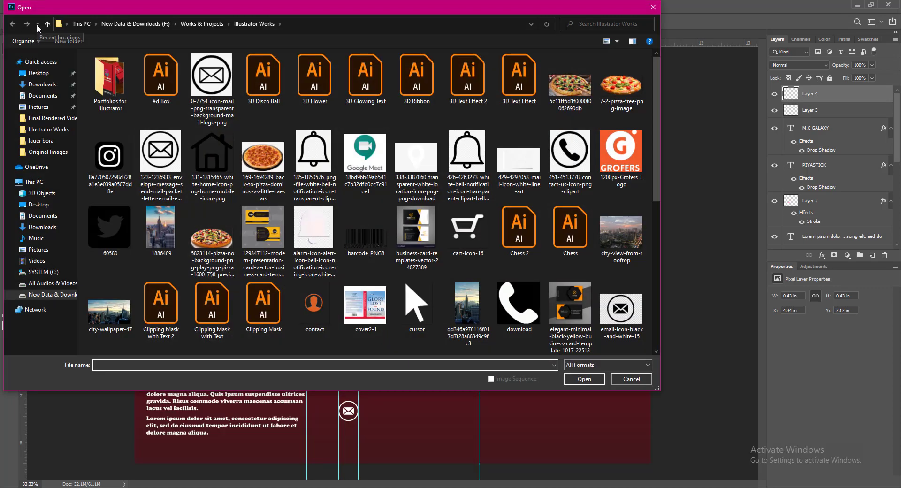
scroll(248, 165, "down", 5)
left_click(216, 163)
left_click(597, 377)
Select the location pin and its ring and fill them white.
key("w")
left_click(390, 277)
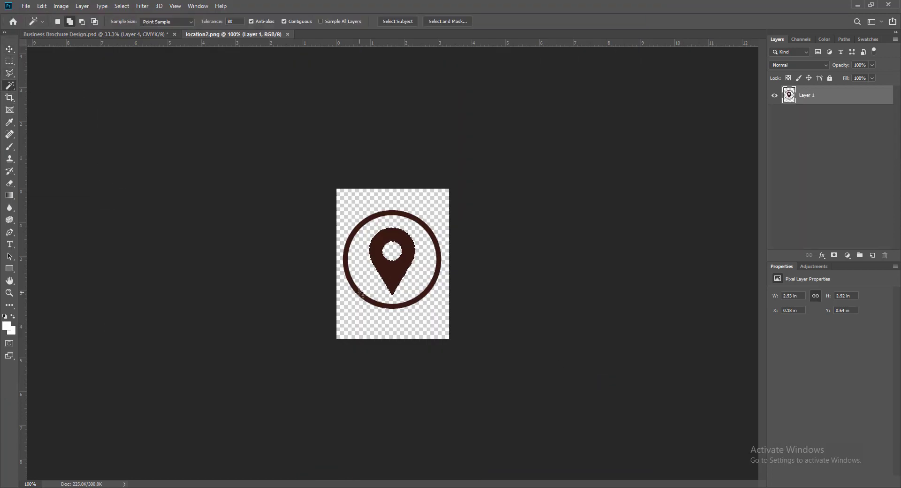
left_click(361, 293, "shift")
key("alt+Delete")
Place the location icon under the envelope icon and fine-tune both icons' positions.
left_click(9, 49)
left_click_drag(394, 278, 359, 448)
key("ctrl+t")
left_click(450, 22)
key("Left")
key("Left")
key("Left")
key("Left")
key("ctrl+t")
left_click(450, 21)
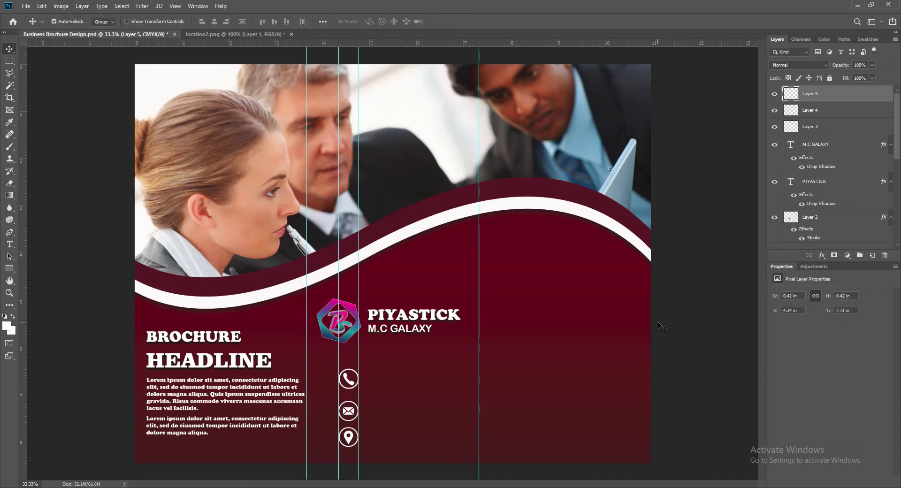
left_click(348, 411)
key("Up")
key("Up")
key("Up")
key("Up")
key("Up")
key("Up")
key("Up")
key("Up")
key("Up")
key("Up")
key("Up")
key("Up")
key("Up")
key("Up")
key("Up")
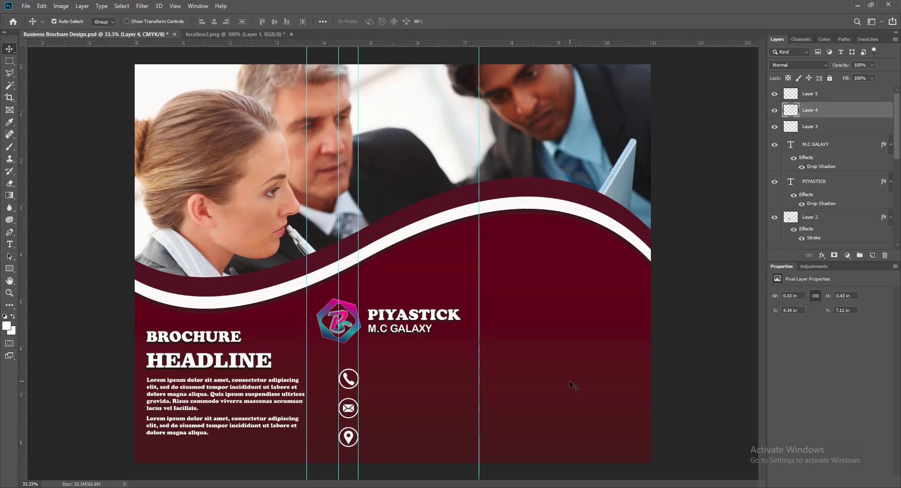
Nudge the three contact icons up together, save, and remove a middle-panel guide.
left_click(345, 377)
left_click(348, 410, "shift")
left_click(348, 433, "shift")
key("Up")
key("Up")
key("Up")
key("Up")
key("Up")
key("Up")
key("Up")
key("Up")
key("Up")
key("Up")
key("Up")
key("Up")
key("Up")
key("Up")
key("Up")
key("Up")
key("Up")
key("Up")
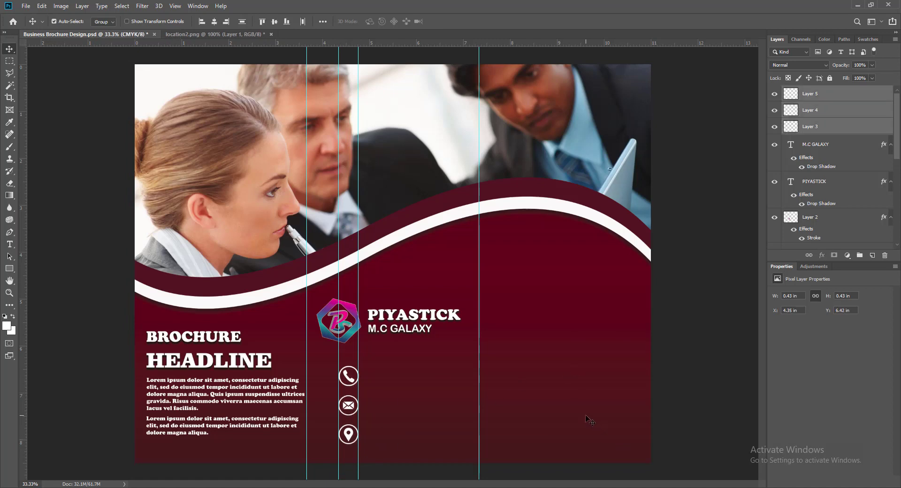
key("Up")
key("Up")
key("Up")
key("Up")
key("Up")
key("Up")
key("Up")
key("Up")
key("Up")
key("Up")
key("Up")
key("Up")
key("Up")
key("Up")
key("Up")
key("Up")
key("Up")
key("Up")
key("ctrl+s")
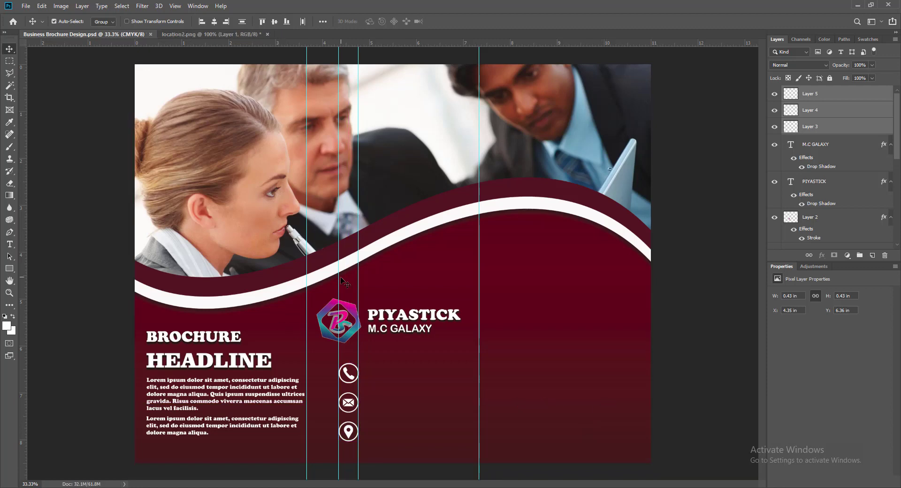
left_click_drag(23, 296, 28, 297)
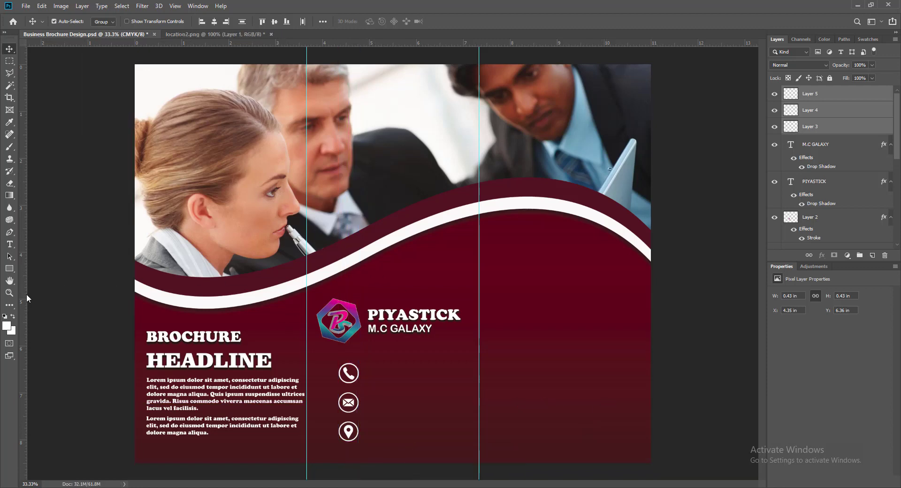
Add a placeholder phone number text line beside the phone icon.
key("ctrl+shift+alt+n")
key("t")
left_click(376, 380)
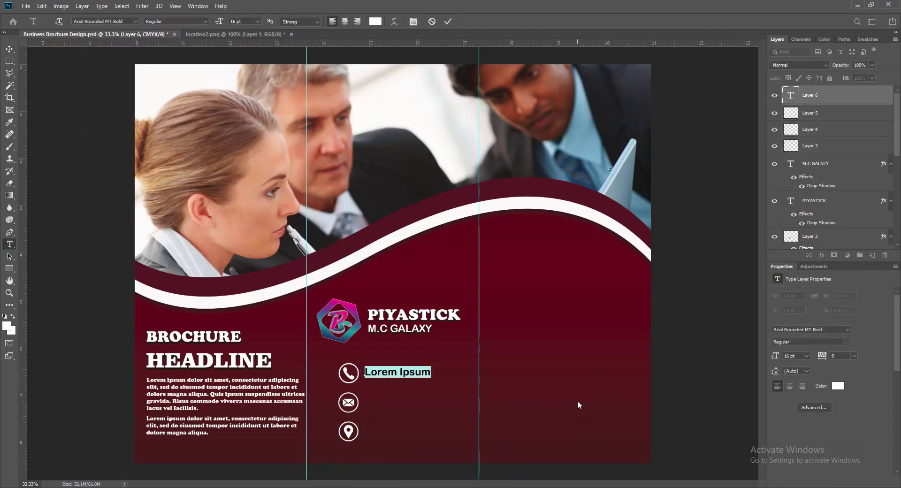
key("BackSpace")
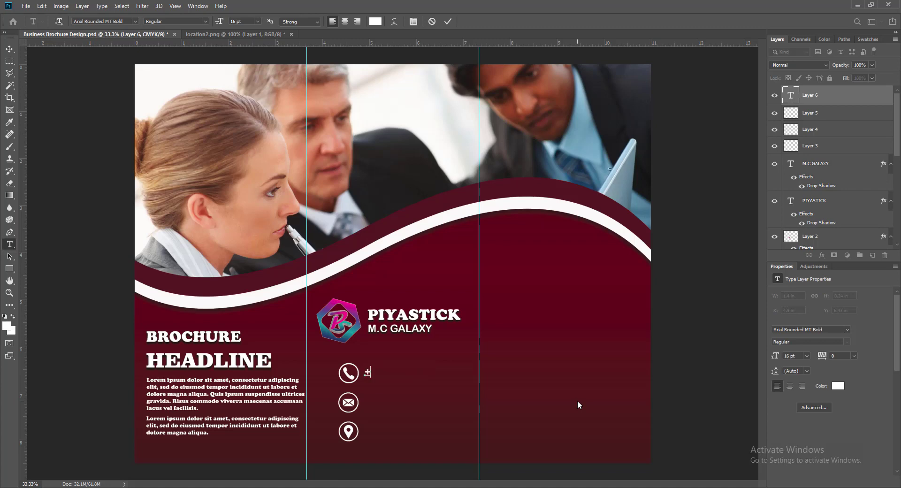
type("+(000) 0123 ")
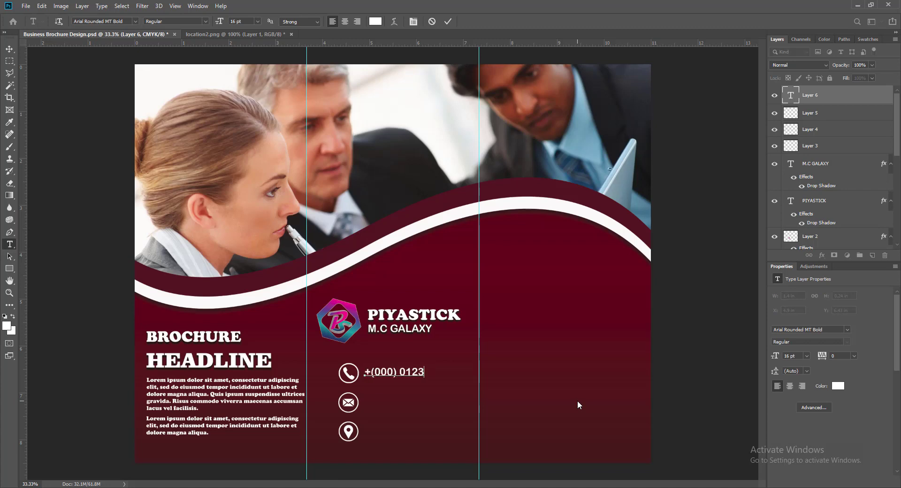
type("4567 8901")
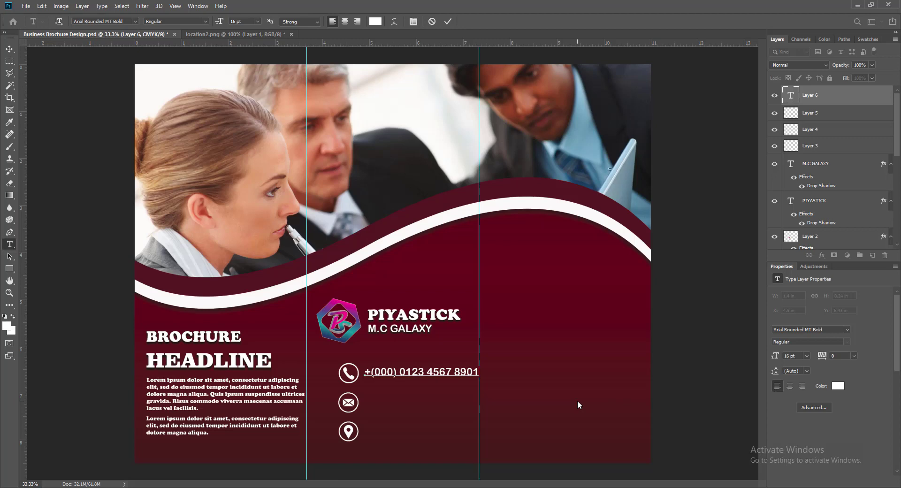
left_click(448, 21)
Set the phone number to 12 pt and nudge it up and left into place.
double_click(791, 95)
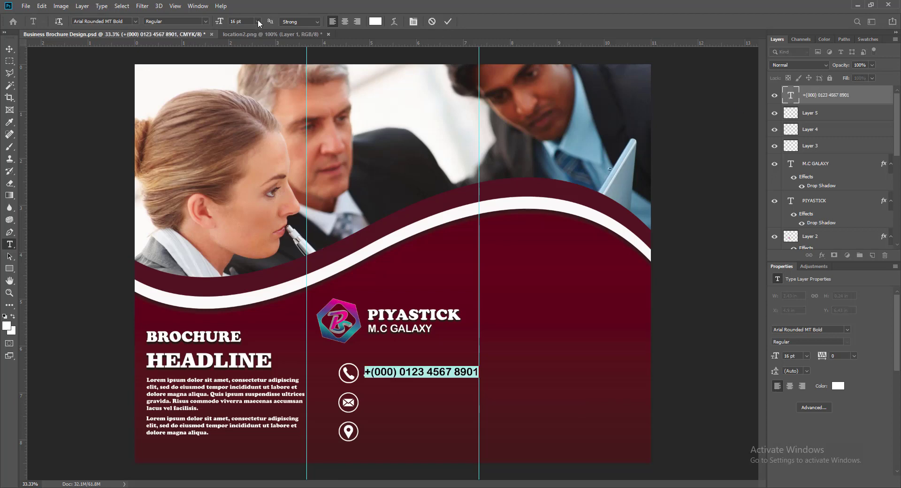
left_click(257, 21)
left_click(247, 81)
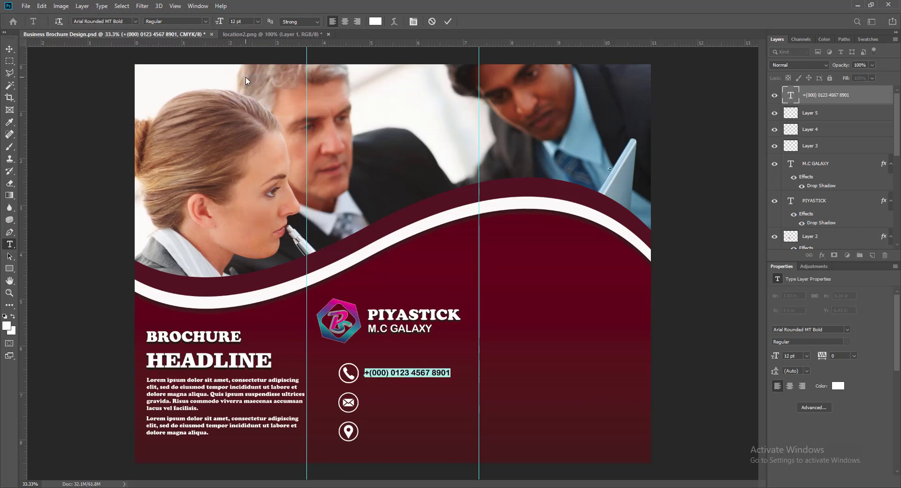
left_click(449, 21)
key("v")
key("Up")
key("Up")
key("Up")
key("Up")
key("Up")
key("Left")
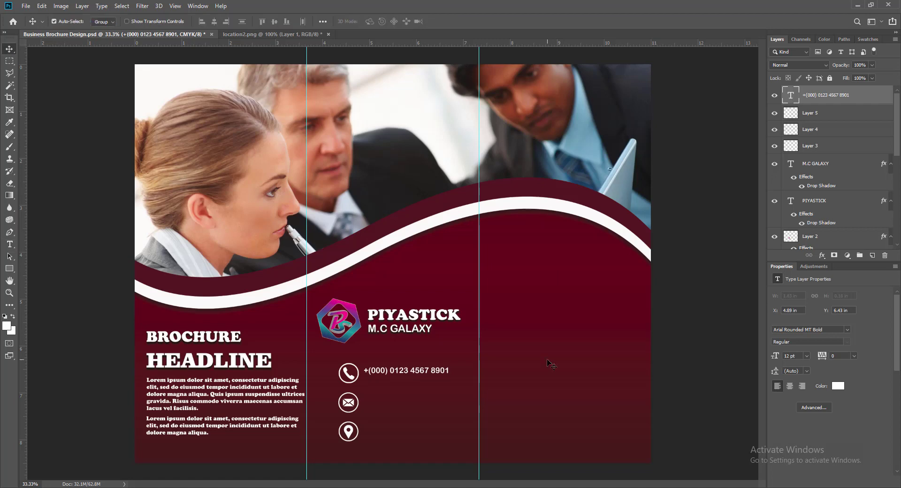
Duplicate the phone number line below it and change its final digits into a second number.
key("Left")
key("Left")
left_click_drag(374, 371, 375, 382)
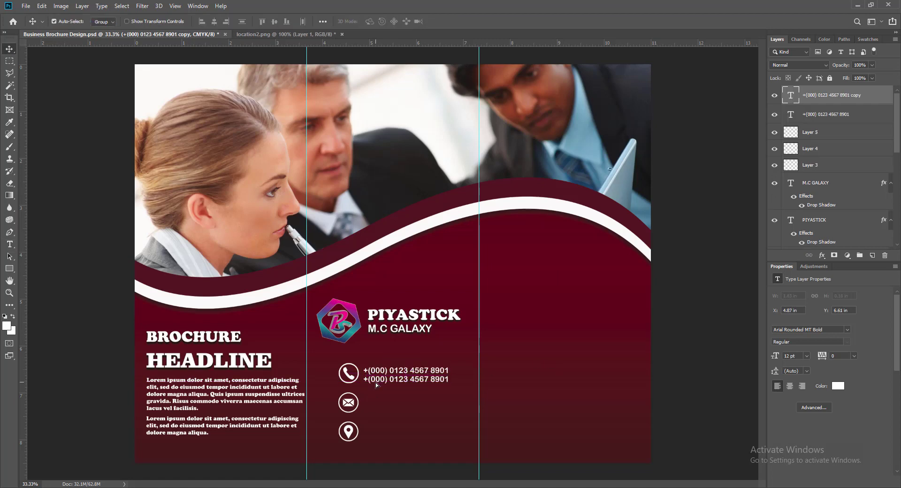
key("Down")
key("Down")
key("Down")
key("Down")
left_click(386, 370)
key("Up")
key("Up")
key("Up")
key("Up")
key("Up")
key("Up")
key("Up")
key("Up")
key("Up")
key("Up")
key("Up")
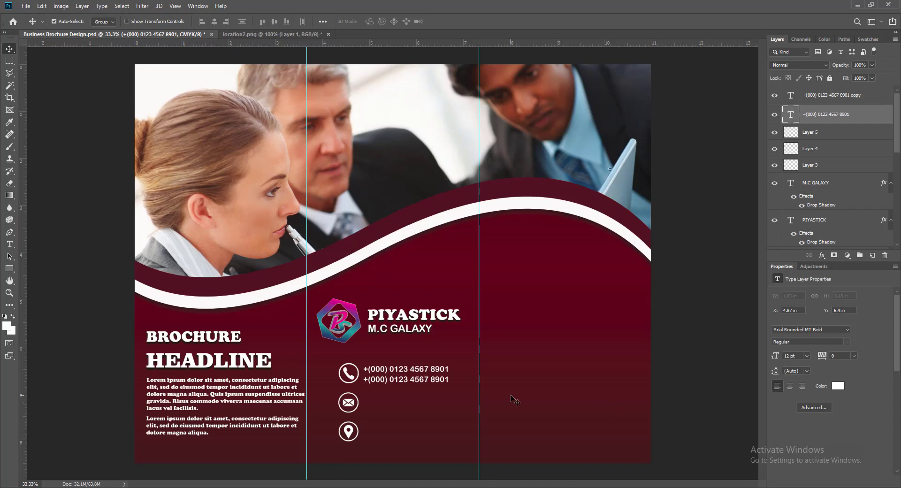
left_click(413, 378)
key("Up")
key("Up")
key("Up")
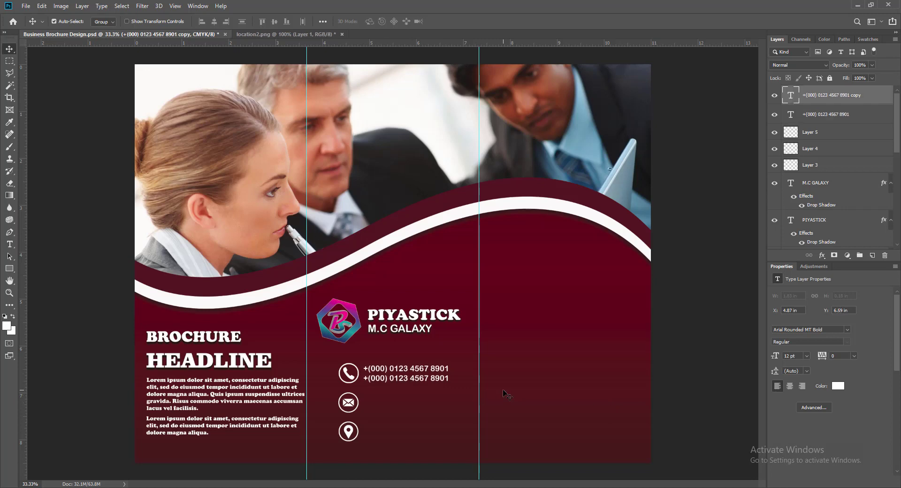
double_click(794, 97)
left_click_drag(449, 379, 440, 378)
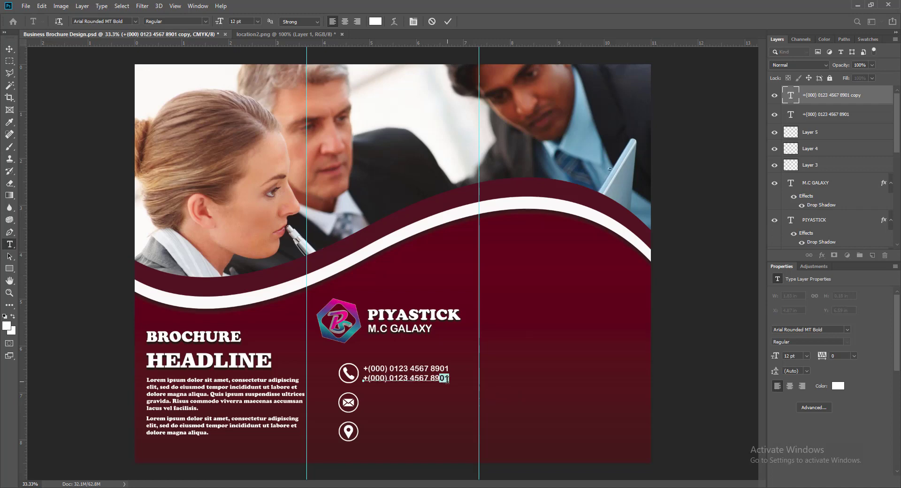
type("10")
left_click(448, 21)
key("v")
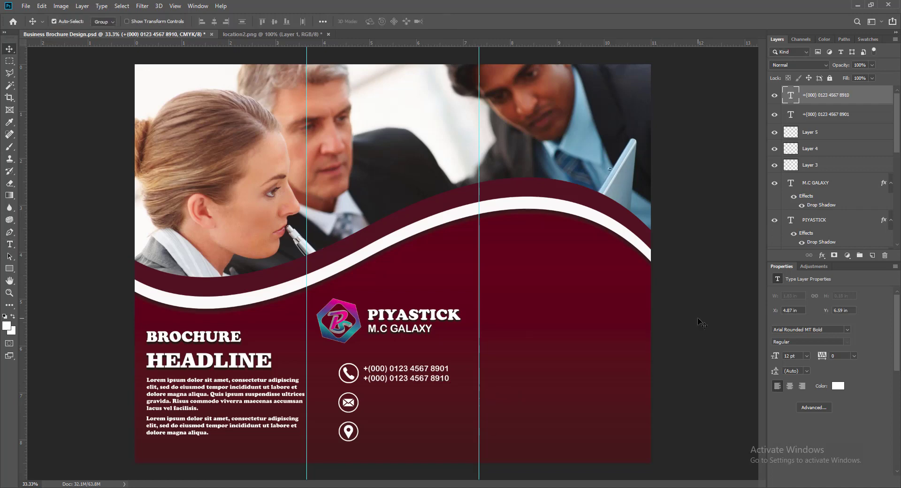
Add 'Street, City, State, Country, PIN CODE' beside the location pin and copy it up by the envelope.
left_click(393, 374)
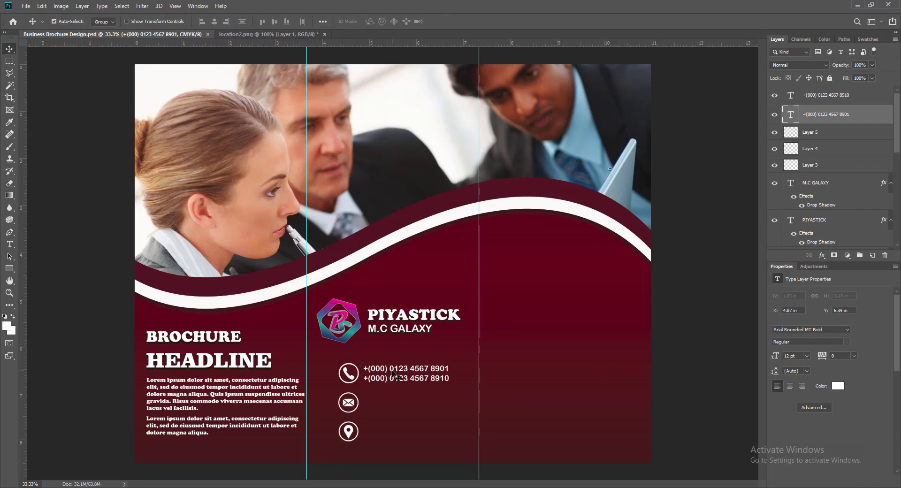
left_click_drag(393, 373, 394, 407)
key("Return")
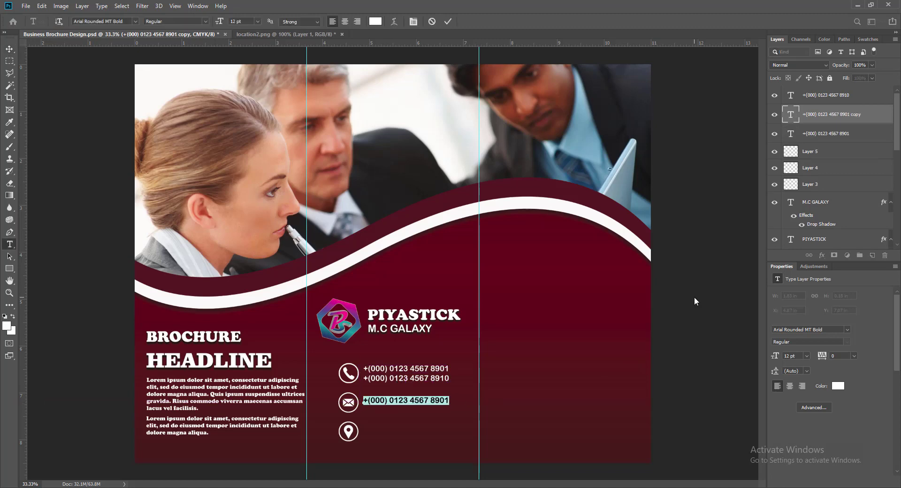
type("Street, City")
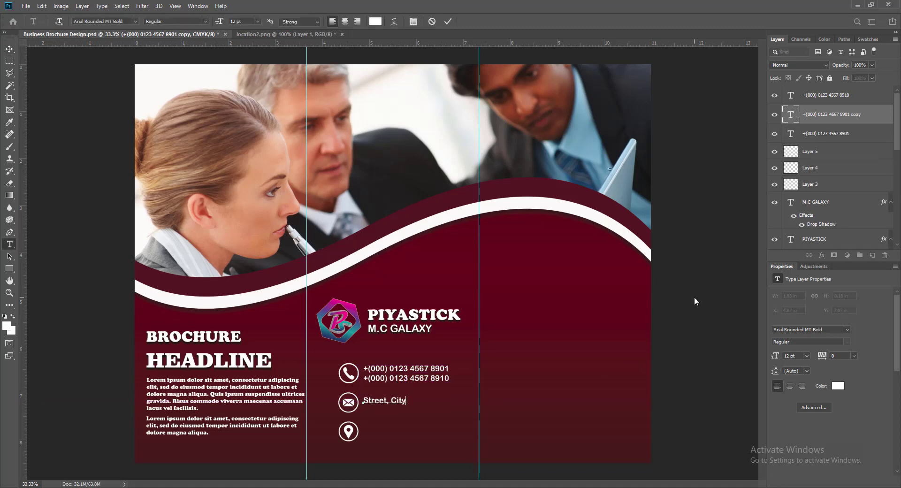
type(", Stat")
type("e, Countr")
type("y, PIN CODE")
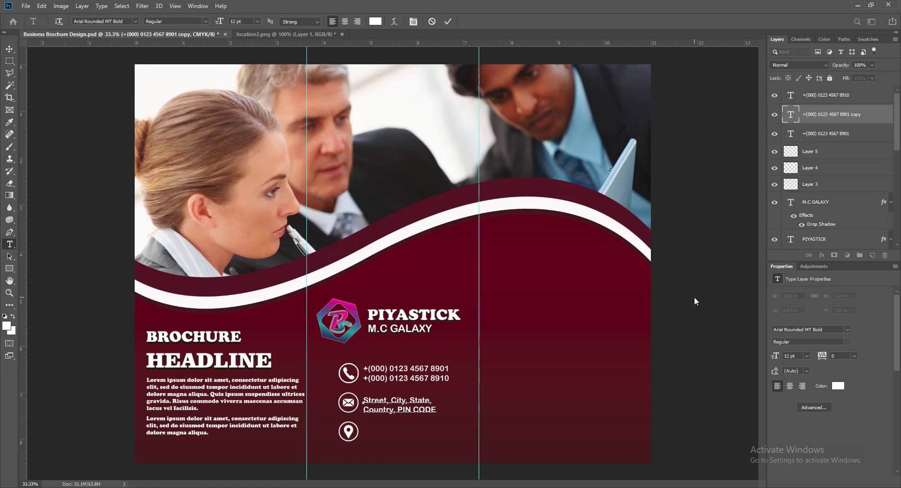
left_click(448, 22)
key("Up")
key("Up")
key("Up")
key("Up")
key("Up")
key("Up")
key("Up")
key("Up")
key("Up")
key("Up")
key("Up")
key("Up")
key("Up")
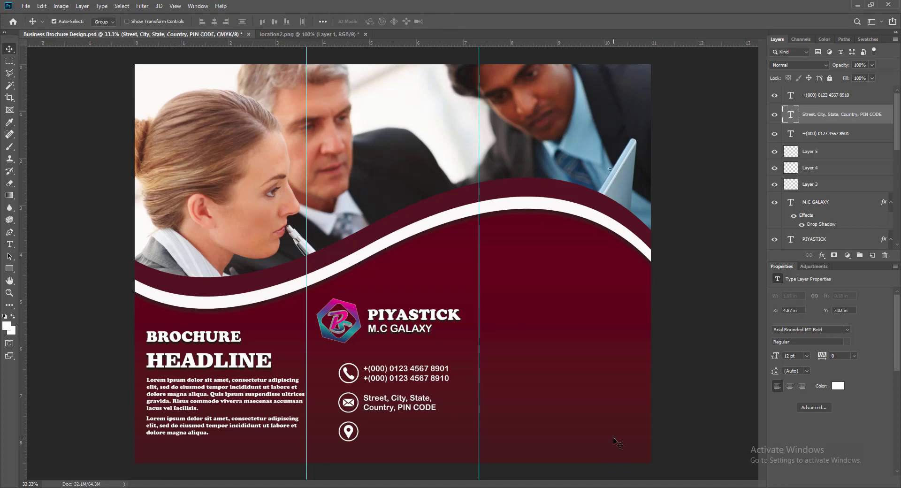
key("shift+Down")
key("shift+Down")
key("shift+Down")
key("shift+Down")
key("shift+Down")
key("shift+Down")
key("shift+Down")
key("shift+Down")
key("shift+Down")
key("shift+Down")
key("shift+Down")
key("shift+Down")
key("shift+Down")
key("shift+Down")
key("shift+Down")
key("shift+Down")
key("shift+Down")
key("shift+Down")
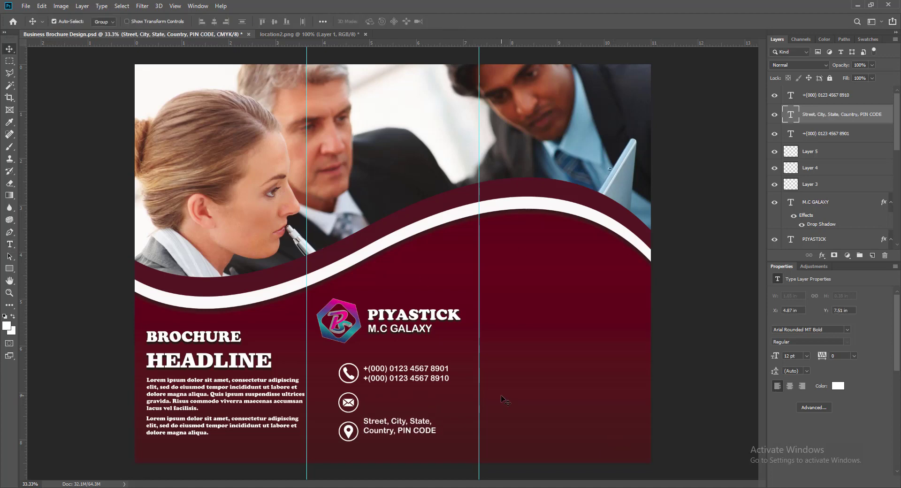
left_click_drag(23, 394, 363, 428)
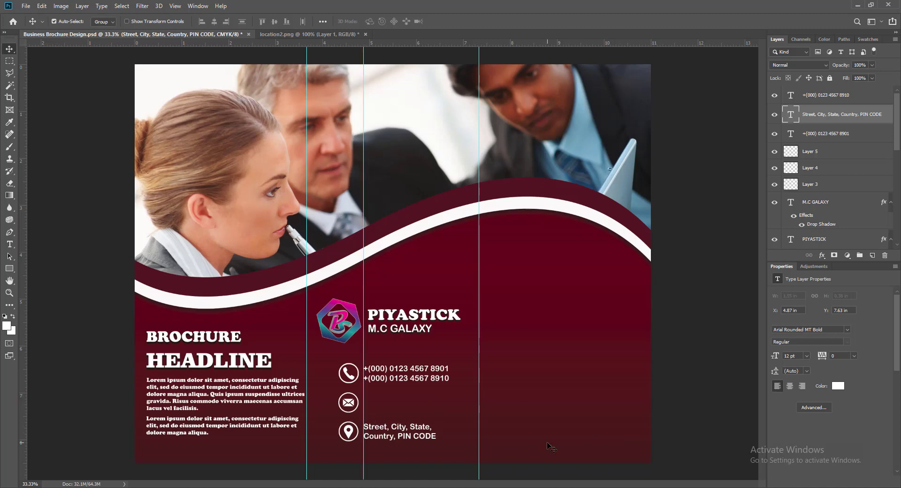
key("Left")
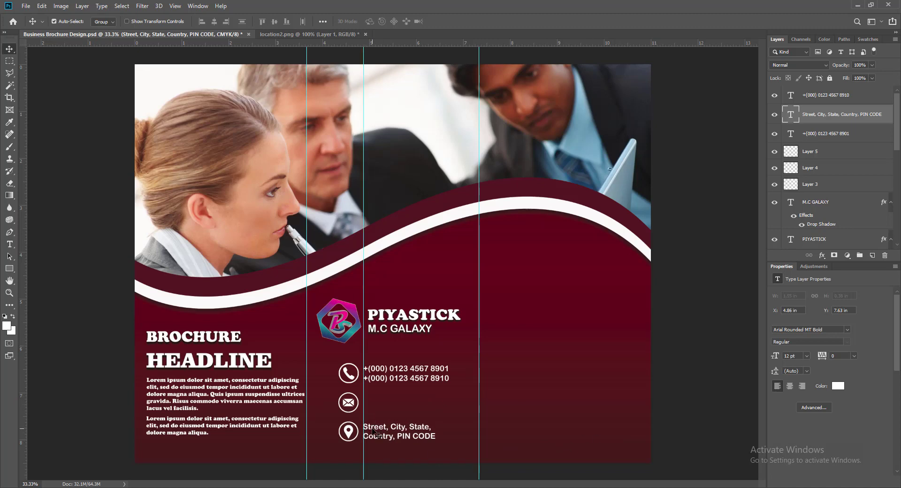
left_click_drag(374, 430, 374, 400)
Replace the copied text with the company e-mail address at 11 pt, nudge it down, and save.
double_click(376, 401)
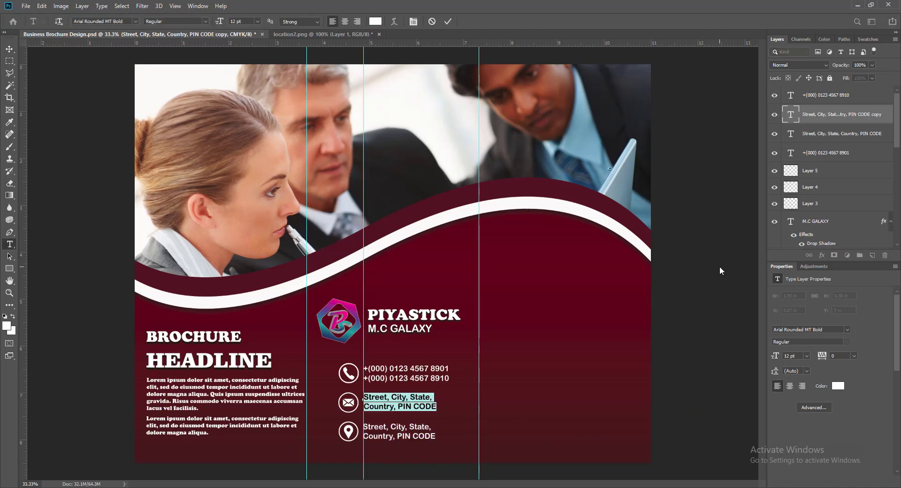
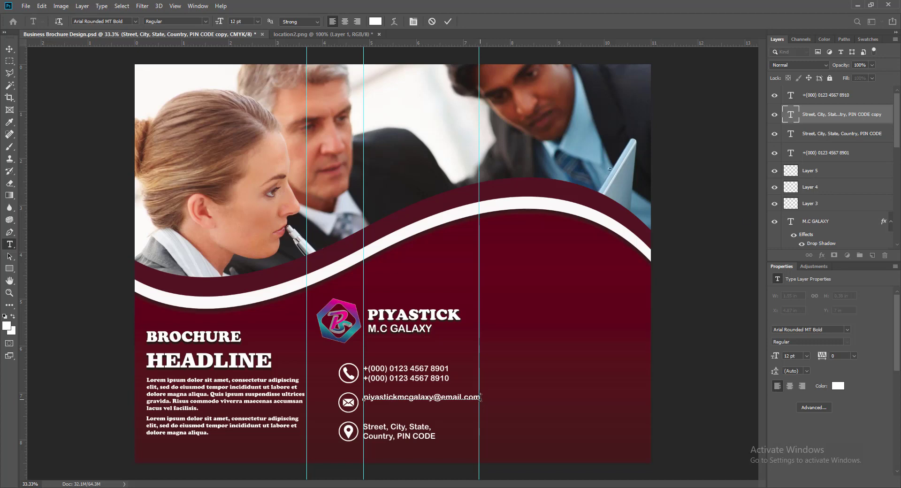
key("ctrl+a")
left_click(258, 21)
left_click(246, 66)
left_click(257, 21)
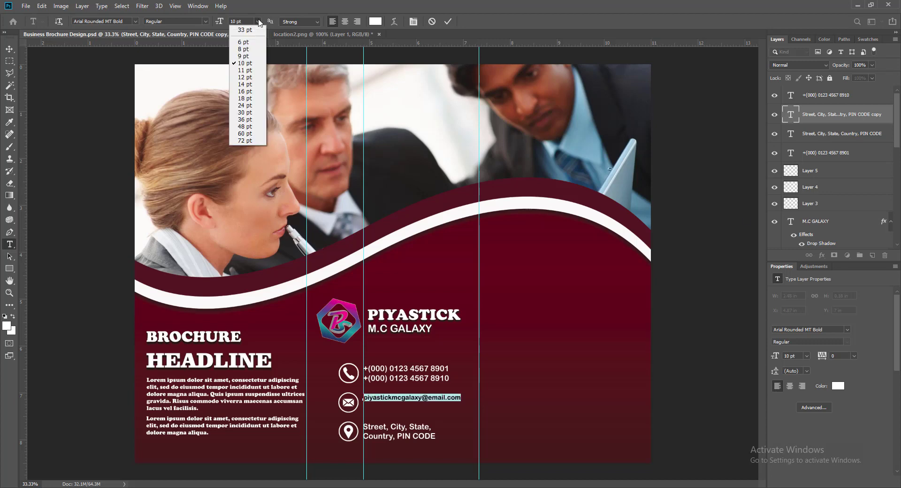
left_click(246, 72)
left_click(448, 21)
key("v")
key("shift+Down")
key("shift+Down")
key("shift+Down")
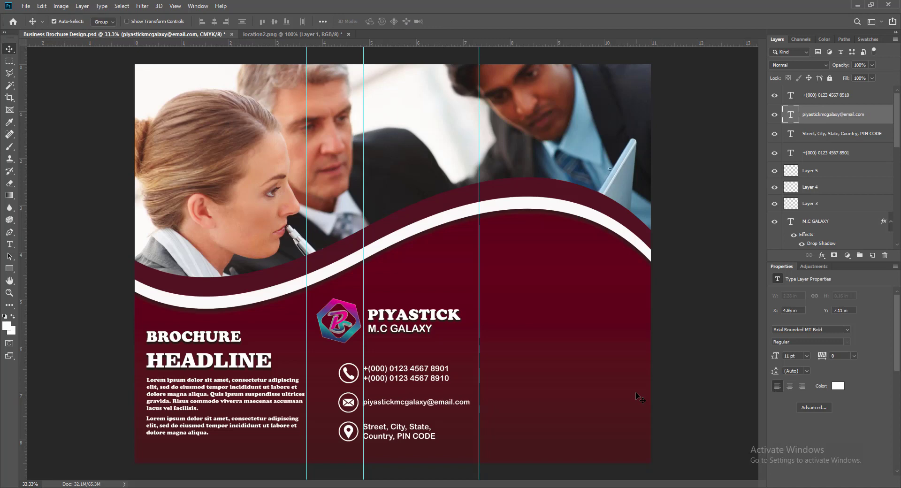
key("ctrl+s")
Remove the middle vertical guide and nudge the logo and contact layers slightly up.
left_click_drag(363, 284, 54, 314)
left_click(351, 308)
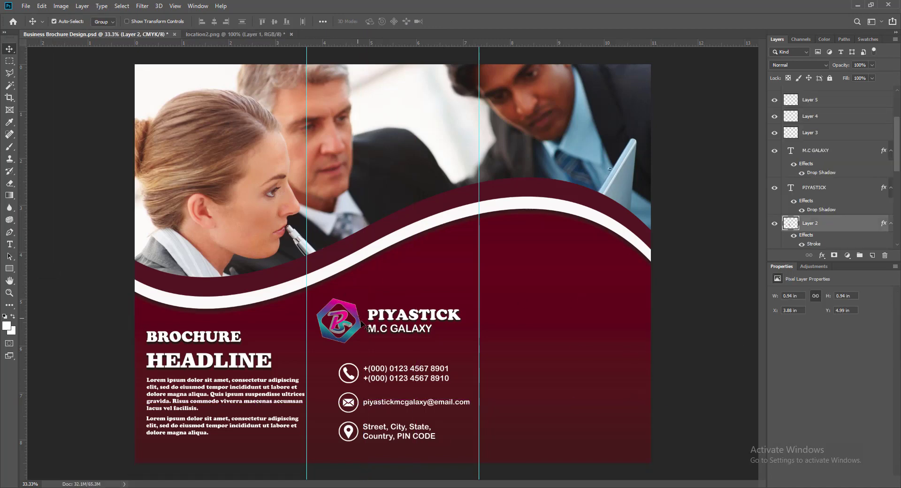
left_click(371, 313, "shift")
left_click(374, 329, "shift")
left_click(349, 374, "shift")
left_click(348, 403, "shift")
left_click(348, 435, "shift")
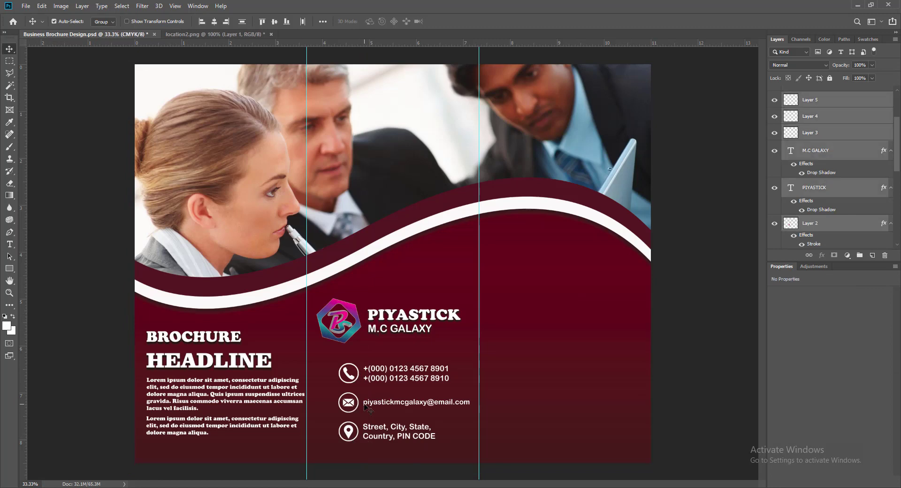
left_click(366, 370, "shift")
key("Up")
key("Up")
key("Up")
key("Up")
key("Up")
key("Up")
key("Up")
key("Up")
key("Up")
key("Up")
key("Up")
key("Up")
key("Up")
key("Up")
key("Up")
key("Up")
key("Up")
key("Up")
key("Up")
key("Up")
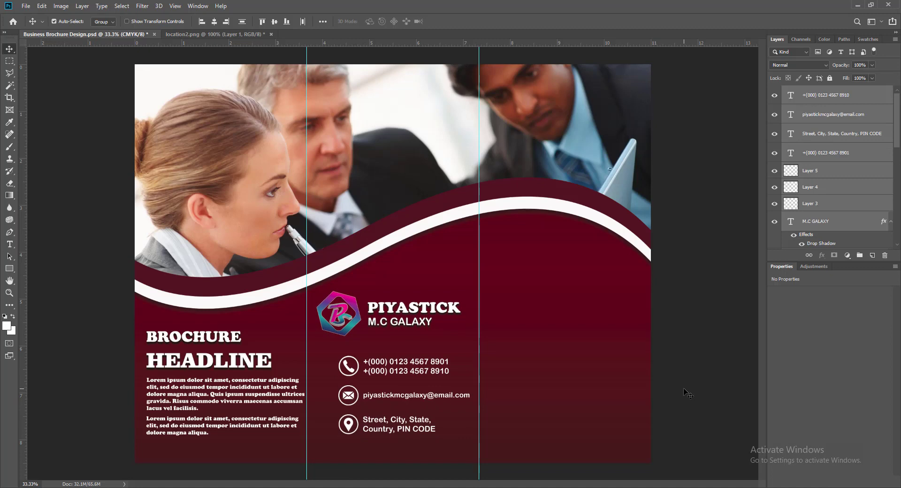
left_click(678, 312)
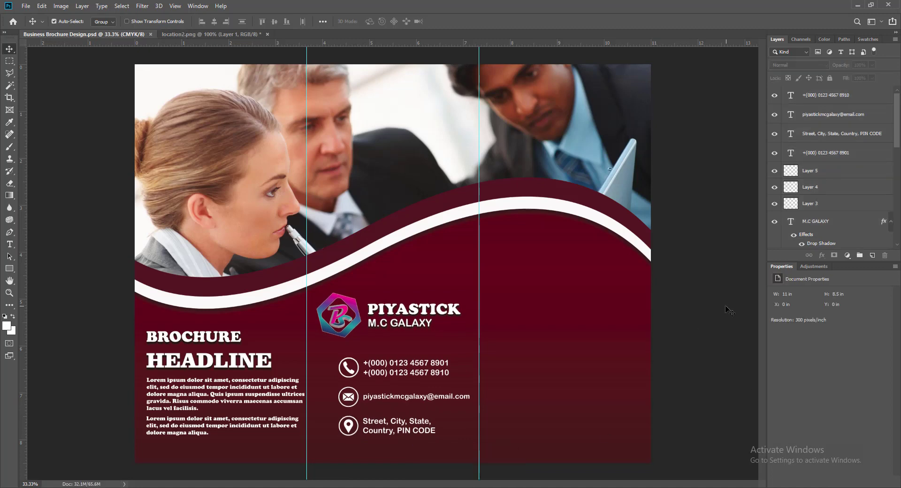
Duplicate the headline into the right panel, right-aligned near the right edge.
left_click(156, 342)
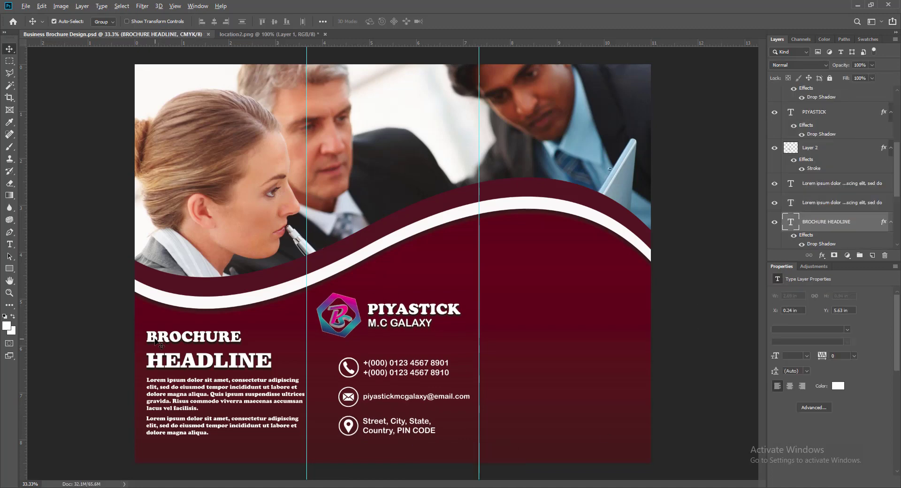
left_click_drag(156, 341, 523, 299)
key("t")
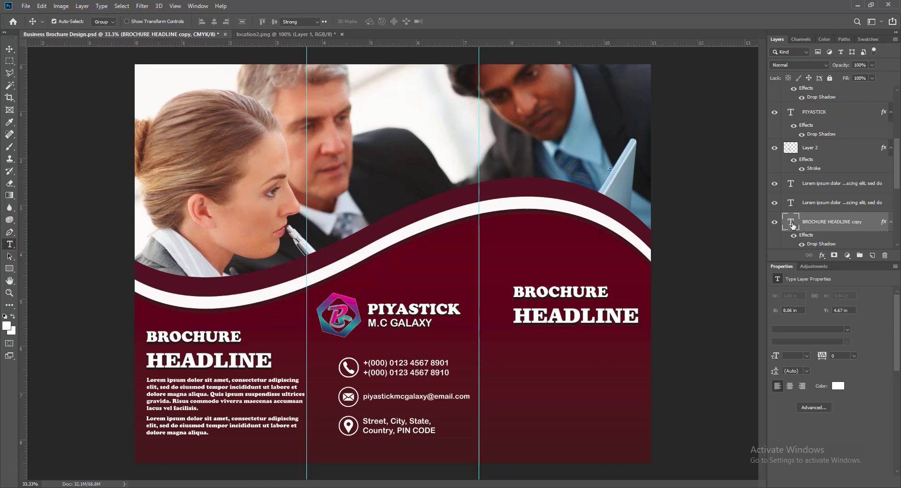
double_click(792, 225)
left_click(357, 20)
key("ctrl+Return")
key("v")
left_click_drag(449, 296, 559, 281)
Retype the copied headline as 2021 / BUSINESS / BROCHURE on three lines.
double_click(558, 282)
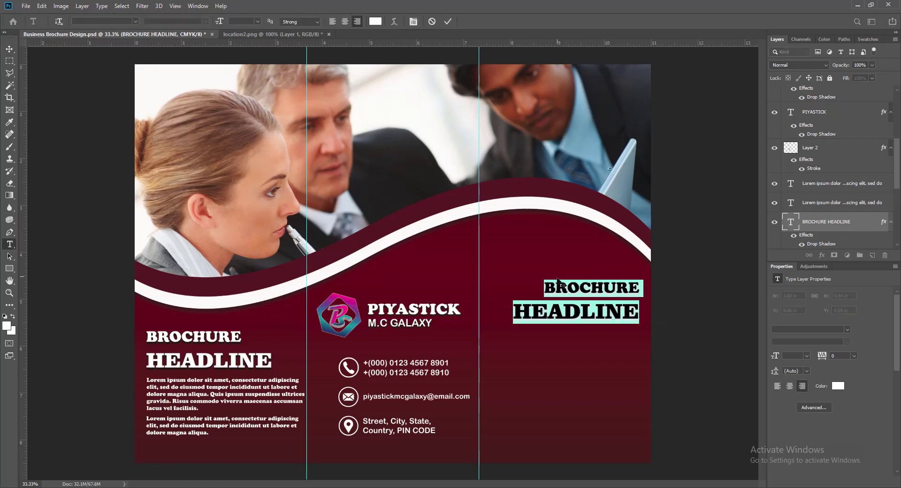
double_click(559, 281)
type("2021")
left_click_drag(514, 311, 638, 314)
type("BISONE")
key("BackSpace")
key("BackSpace")
key("BackSpace")
key("BackSpace")
key("BackSpace")
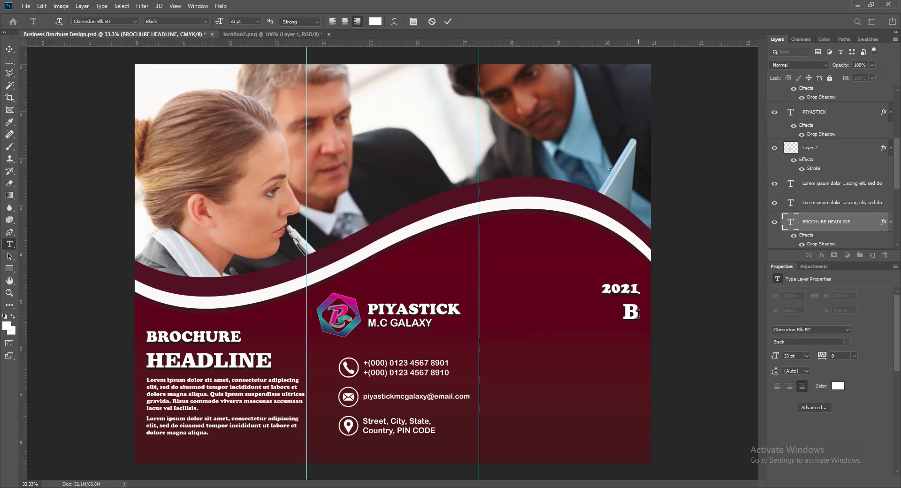
type("USINESS")
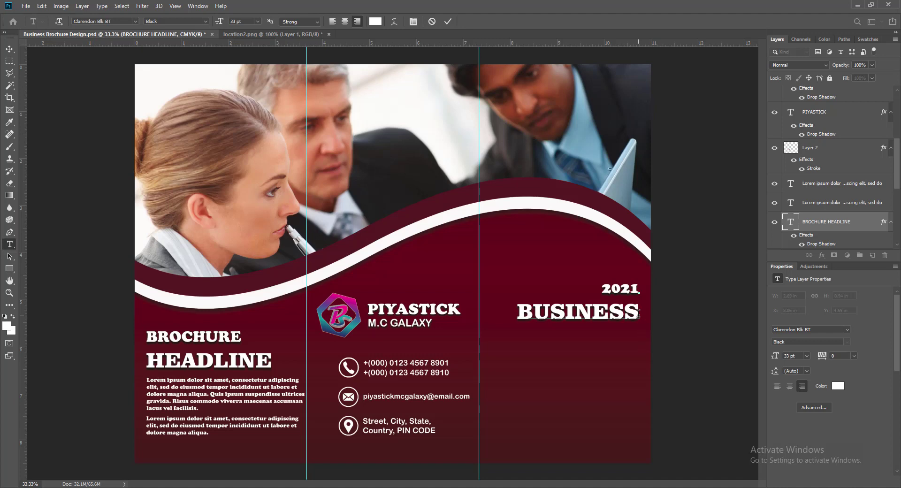
key("Return")
type("BROCHURE")
Set BUSINESS to 24 pt and enlarge 2021 to 48 pt.
left_click_drag(519, 311, 637, 321)
left_click(257, 21)
left_click(247, 99)
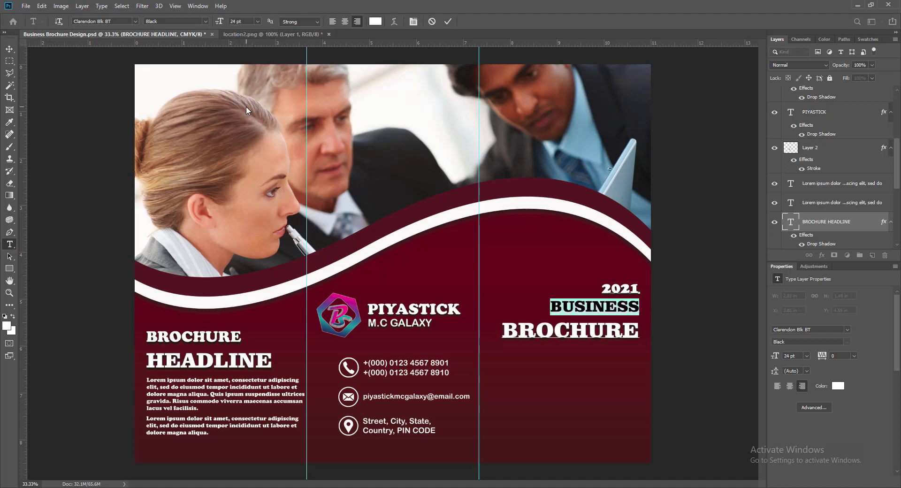
double_click(606, 288)
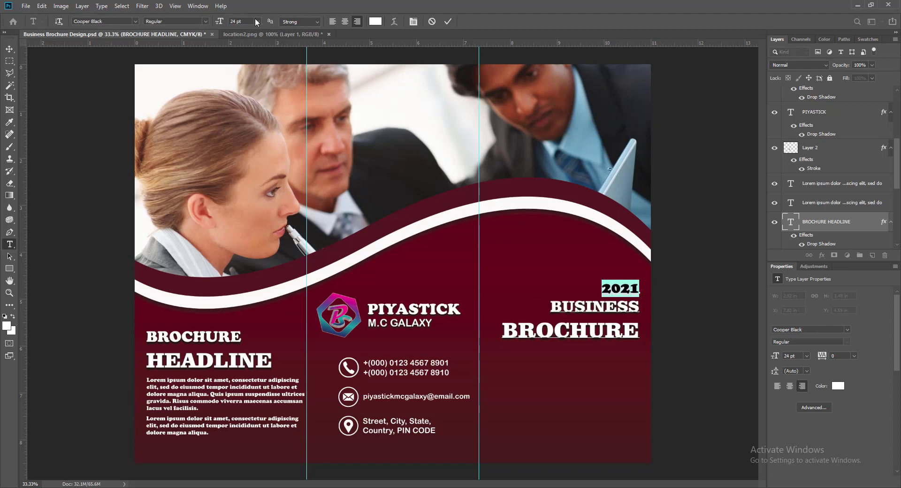
left_click(257, 21)
left_click(248, 107)
left_click(257, 22)
left_click(243, 117)
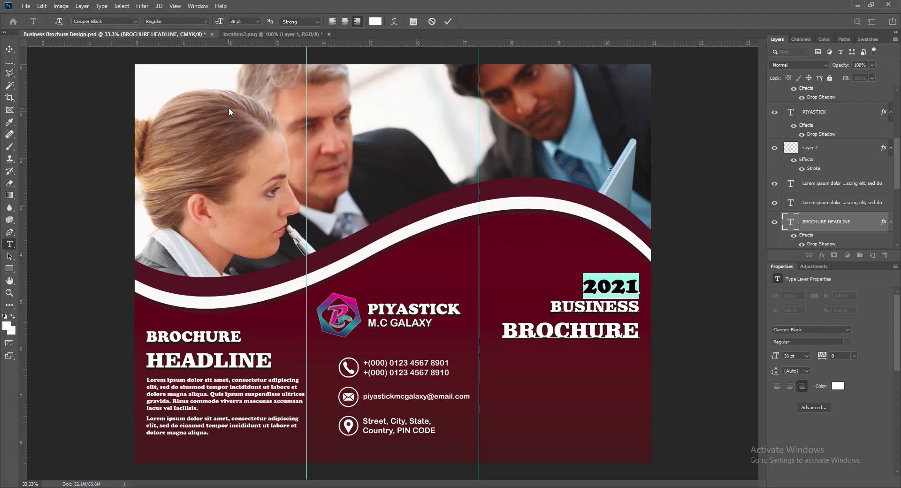
left_click(258, 21)
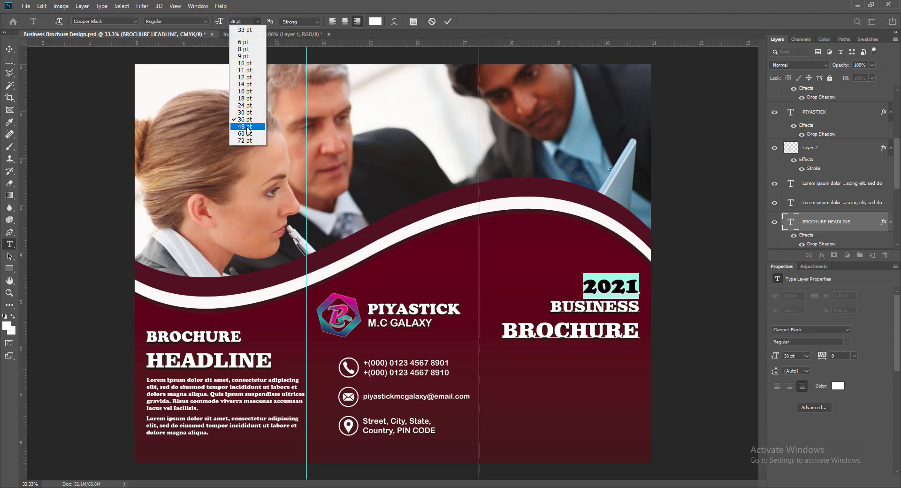
left_click(247, 127)
left_click(448, 21)
Nudge the title block down and right into place, then save.
key("v")
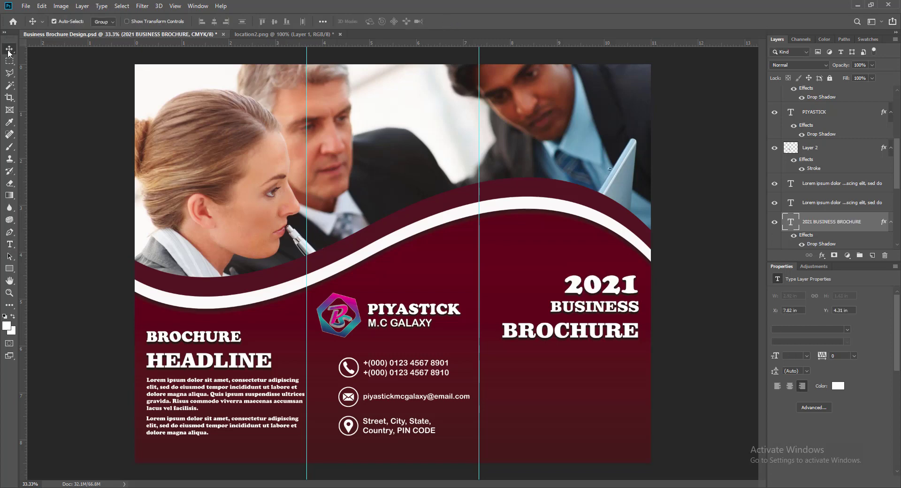
key("shift+Down")
key("shift+Down")
key("shift+Down")
key("shift+Down")
key("shift+Down")
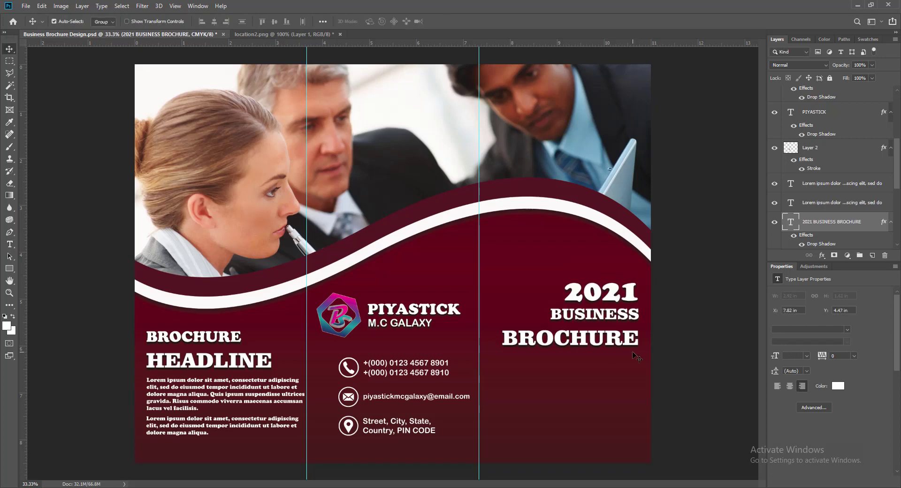
key("Right")
key("Right")
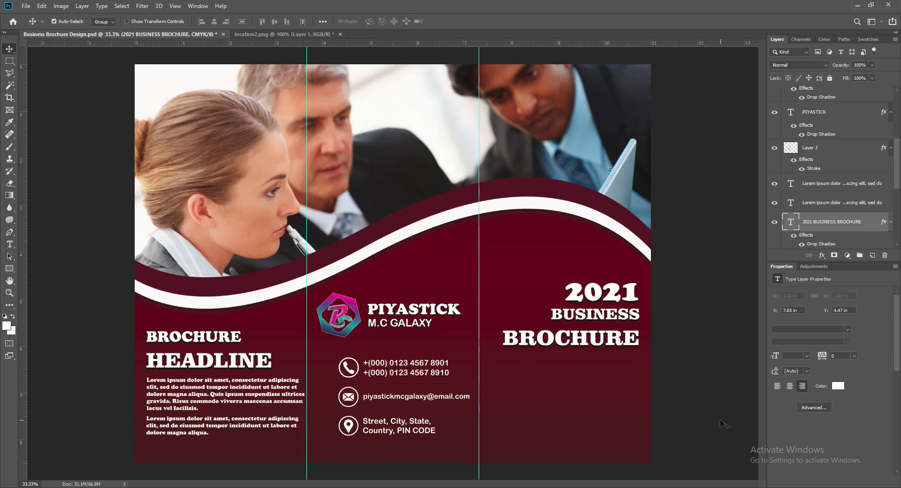
key("Up")
key("Up")
key("Up")
key("Up")
key("Up")
key("Up")
key("Up")
key("Up")
key("Up")
key("Up")
key("Up")
key("Up")
key("Up")
key("Up")
key("Up")
key("Up")
key("Up")
key("Up")
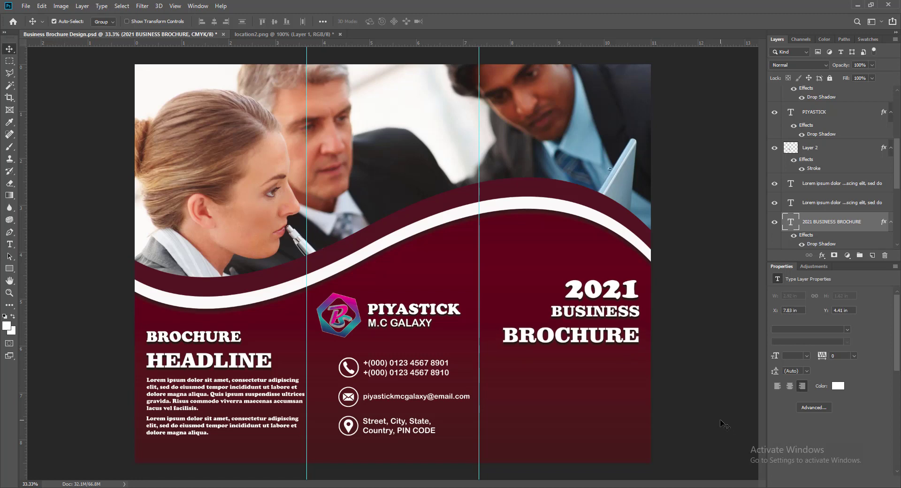
key("ctrl+s")
Add a 9 pt right-aligned text box under the right-panel title on a new layer.
left_click(872, 255)
key("t")
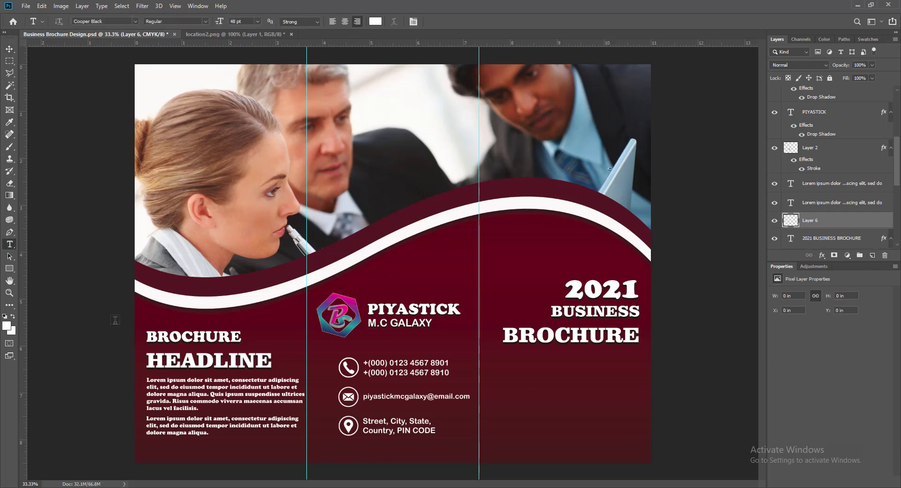
left_click_drag(503, 360, 640, 417)
left_click(258, 21)
left_click(249, 54)
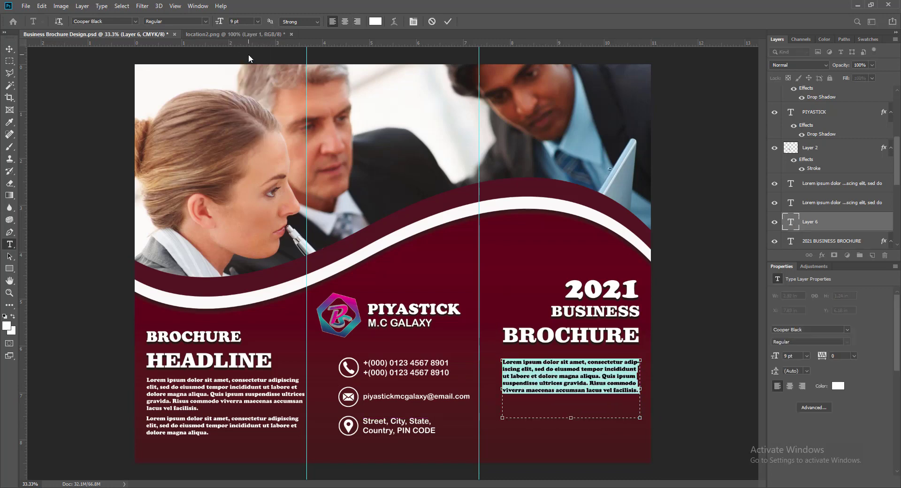
left_click(357, 22)
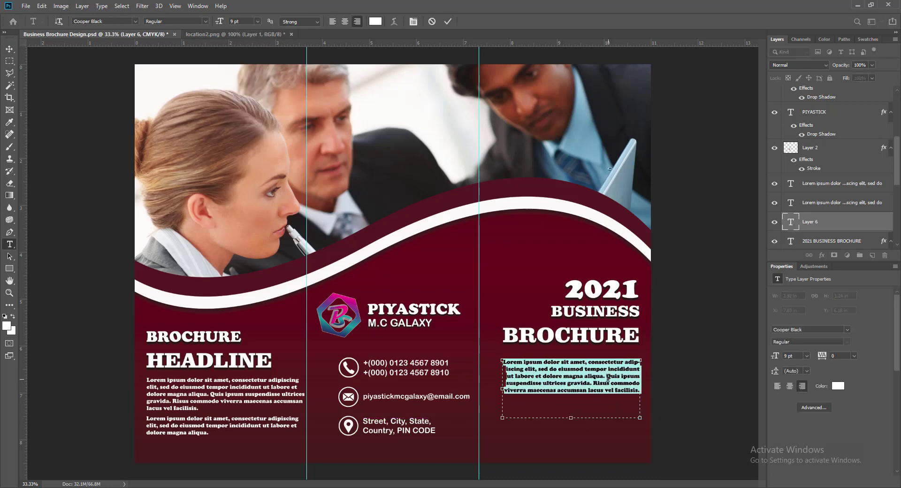
Trim the paragraph from 'Quis ipsum' onward, widen the box leftward, and save.
left_click_drag(607, 376, 636, 391)
key("BackSpace")
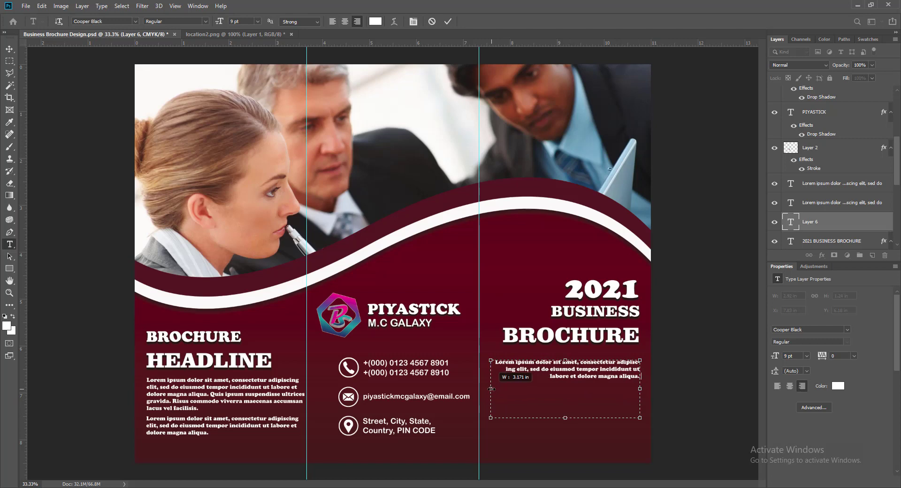
left_click_drag(503, 389, 484, 388)
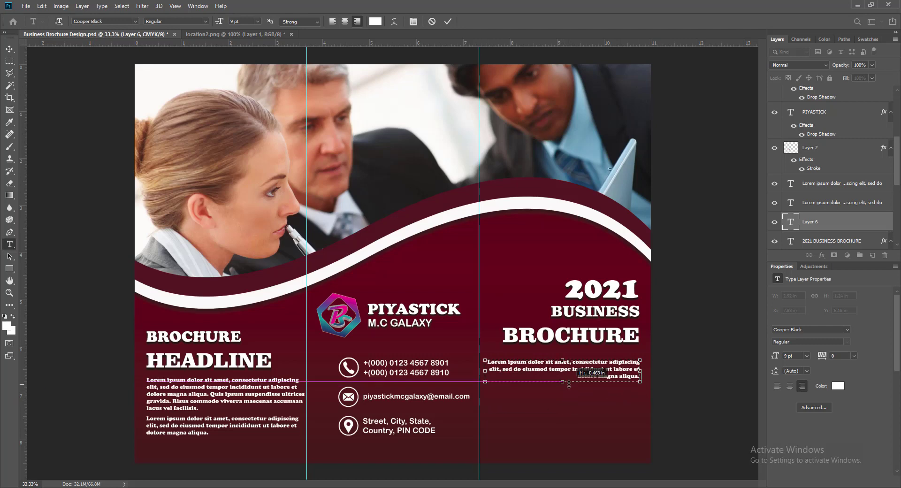
left_click(448, 21)
left_click(10, 49)
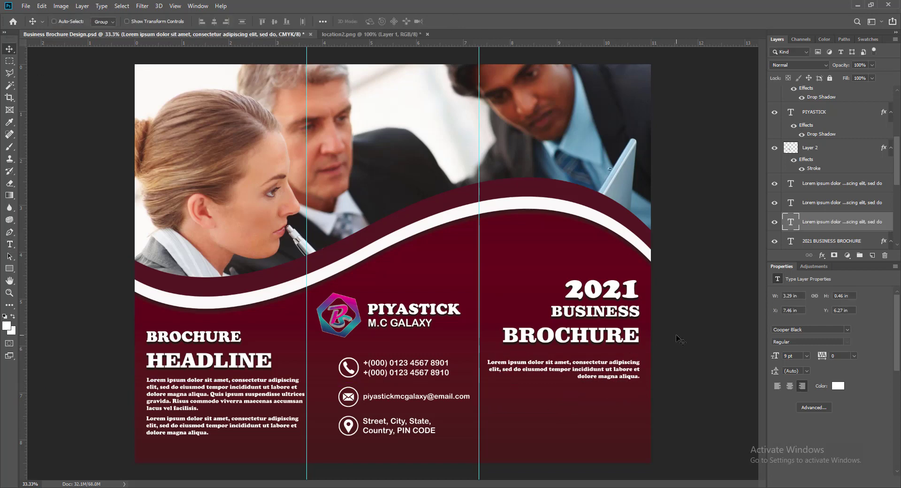
key("ctrl+s")
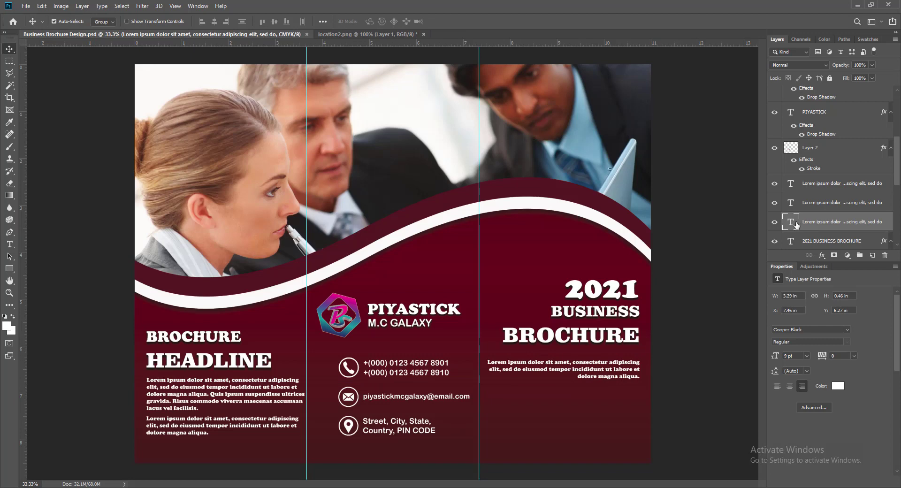
Apply Bookman Old Style to the right, left and lower body paragraphs.
double_click(791, 221)
left_click(135, 21)
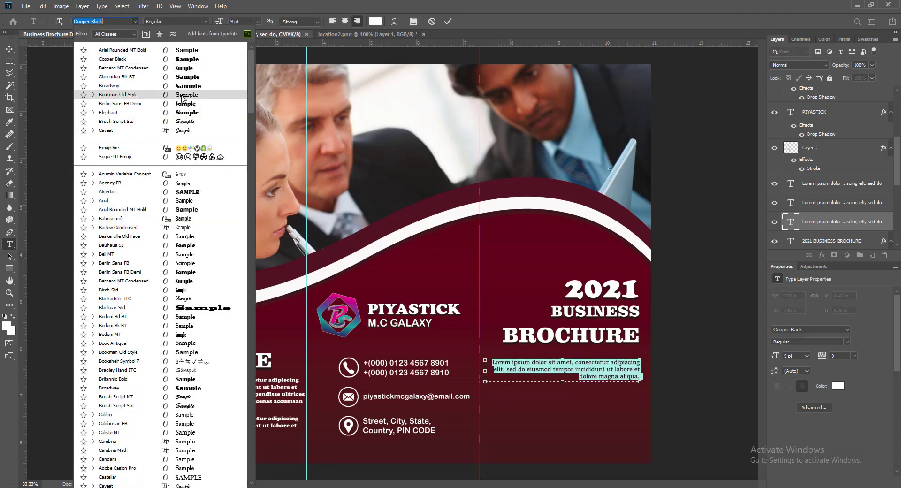
left_click(181, 97)
left_click(449, 21)
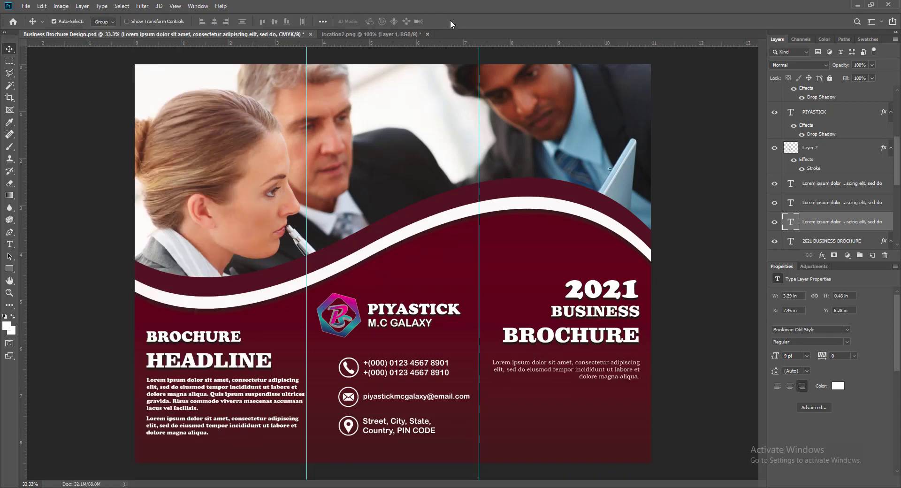
double_click(192, 394)
left_click(136, 21)
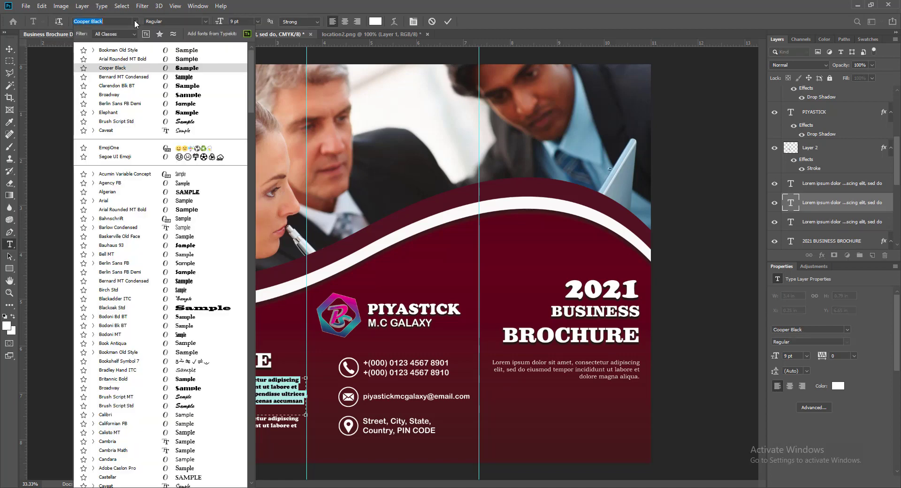
left_click(169, 52)
left_click(448, 21)
double_click(791, 183)
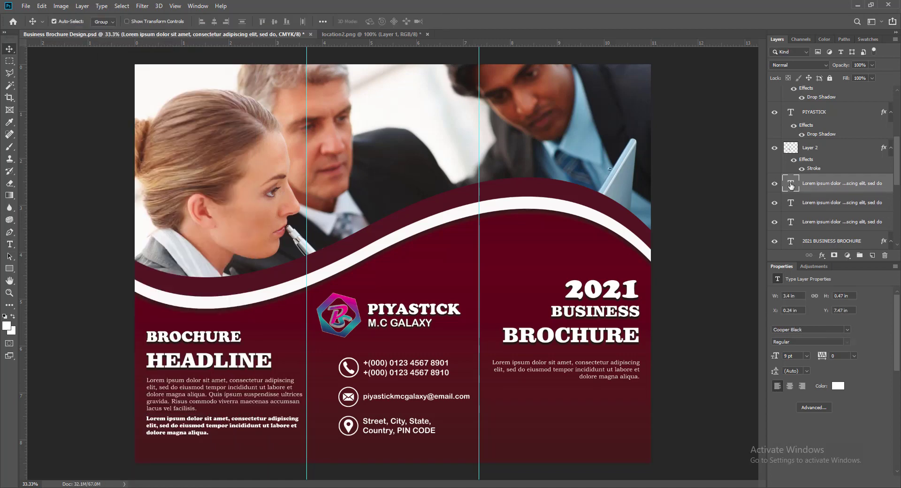
left_click(137, 21)
left_click(141, 49)
left_click(447, 21)
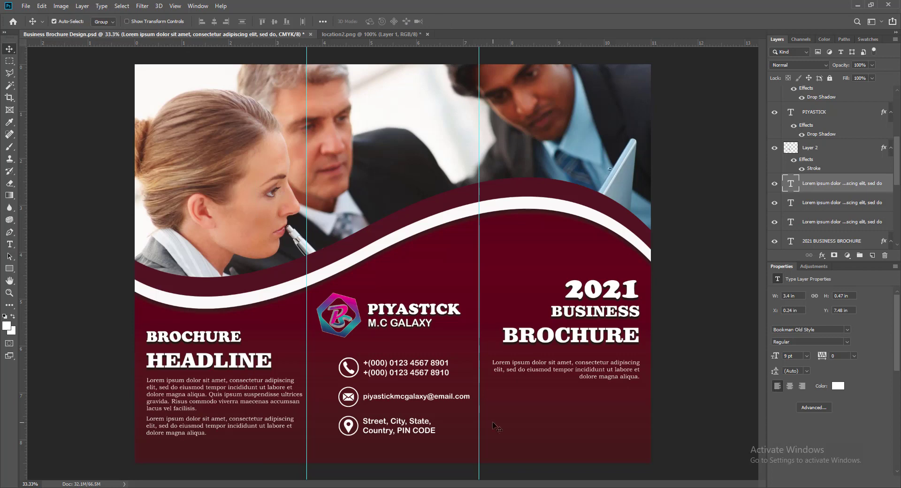
Nudge the right paragraph down, save, and add a new layer above Rectangle 1.
left_click_drag(537, 368, 538, 371)
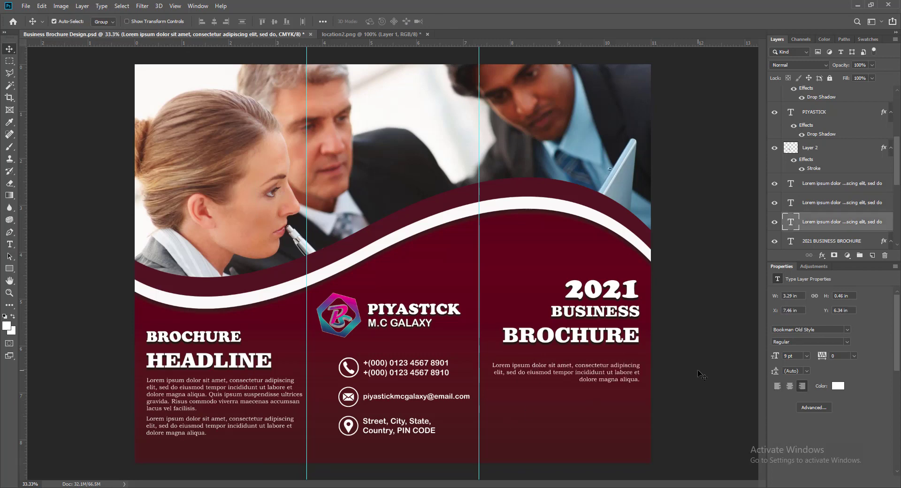
key("ctrl+s")
left_click(614, 441)
left_click(872, 256)
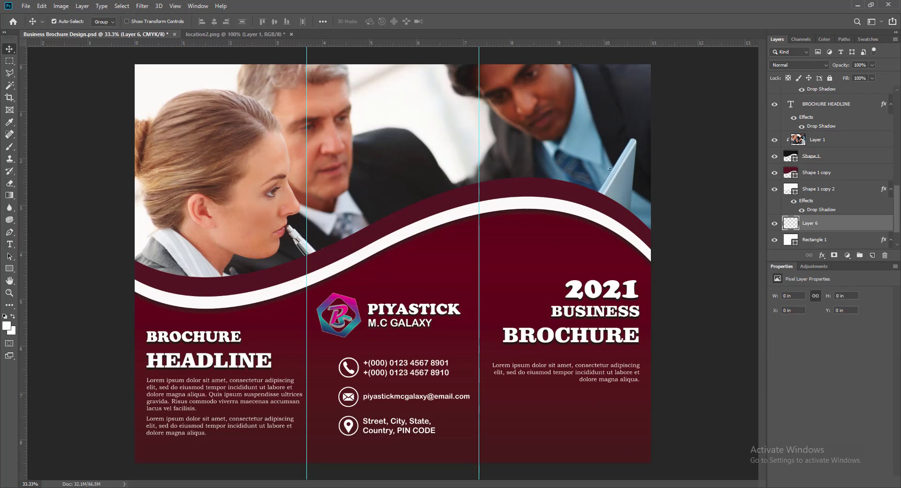
Draw a white filled triangle with the Custom Shape tool at the bottom-right.
right_click(10, 269)
left_click(53, 313)
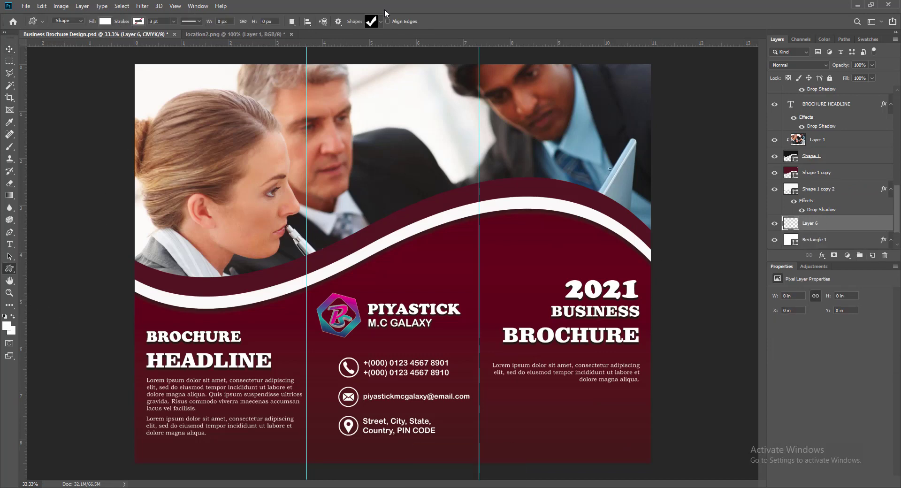
left_click(380, 22)
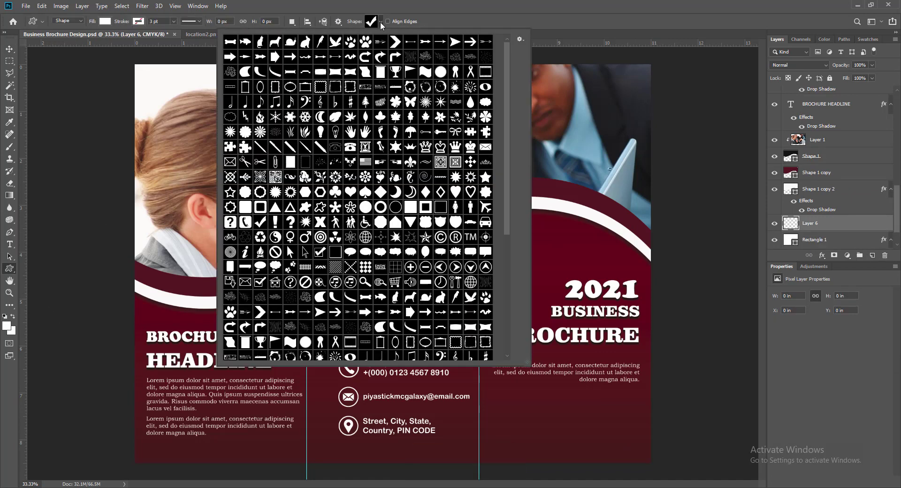
double_click(275, 207)
left_click_drag(595, 415, 646, 451)
Enlarge the triangle up and to the left with Free Transform.
left_click(10, 51)
key("ctrl+t")
left_click_drag(677, 408, 694, 397)
key("ctrl+z")
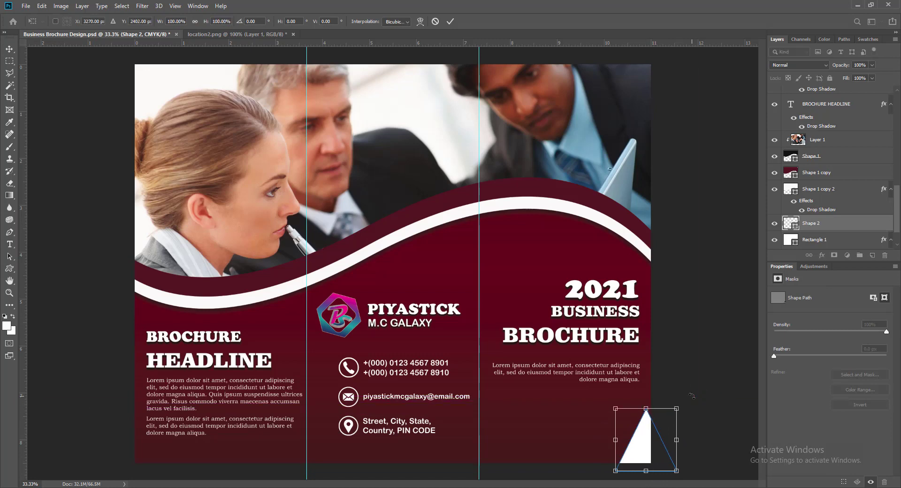
left_click_drag(615, 408, 607, 399)
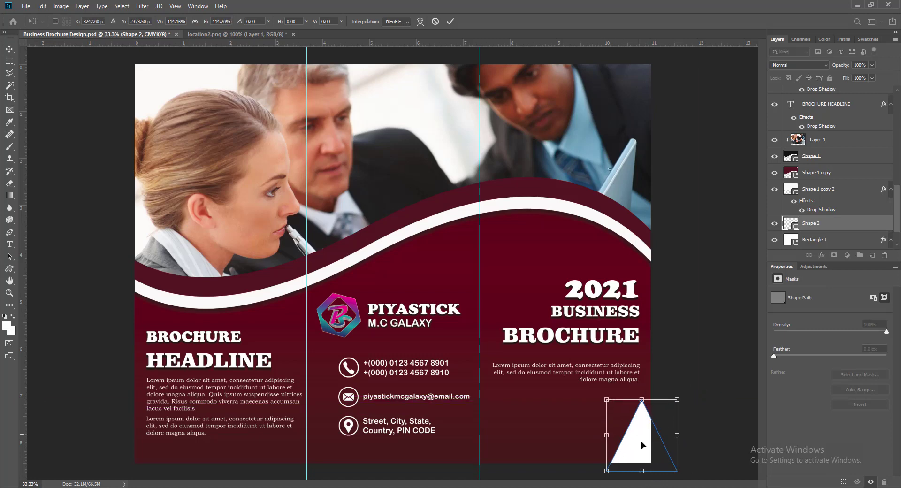
double_click(642, 442)
Rotate the triangle about 19° and fit it into the bottom-right corner.
key("ctrl+t")
left_click_drag(693, 385, 709, 410)
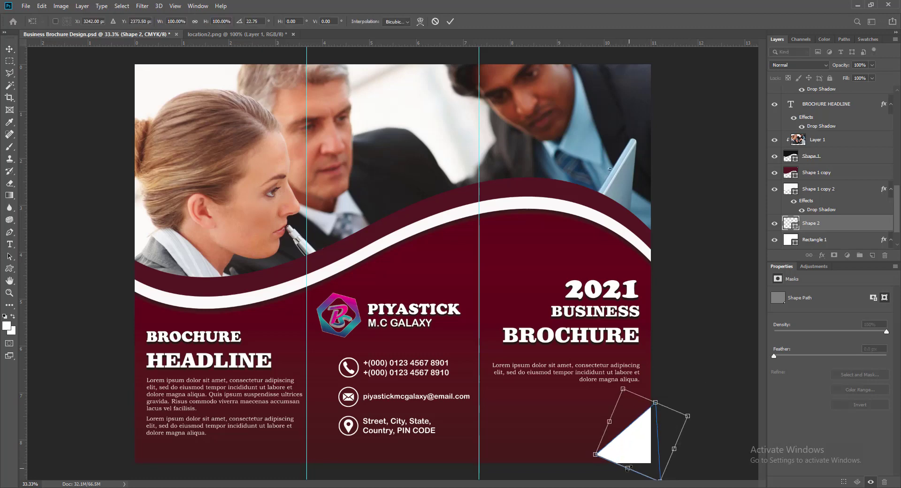
left_click_drag(628, 468, 610, 481)
left_click_drag(713, 420, 711, 411)
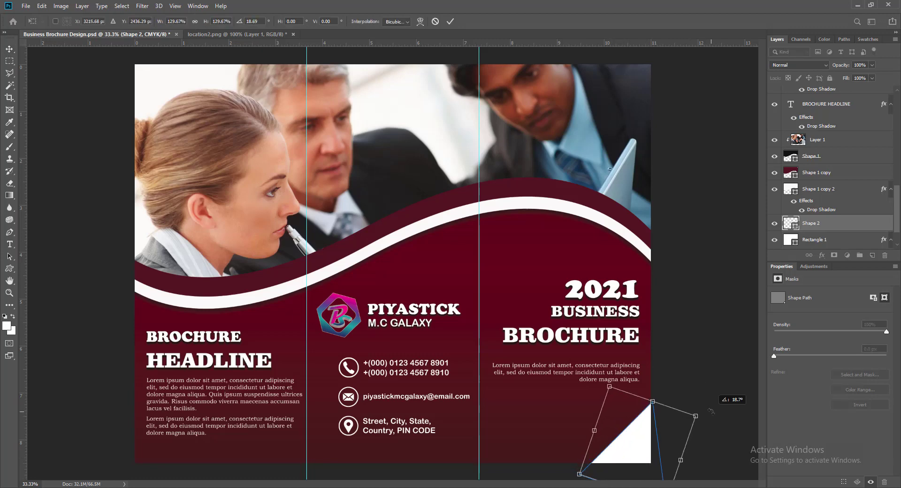
key("Return")
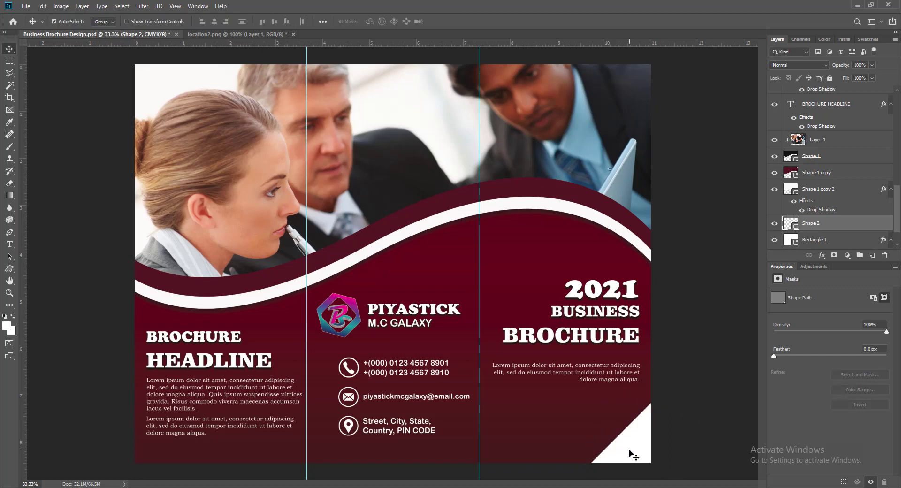
left_click_drag(634, 452, 641, 456)
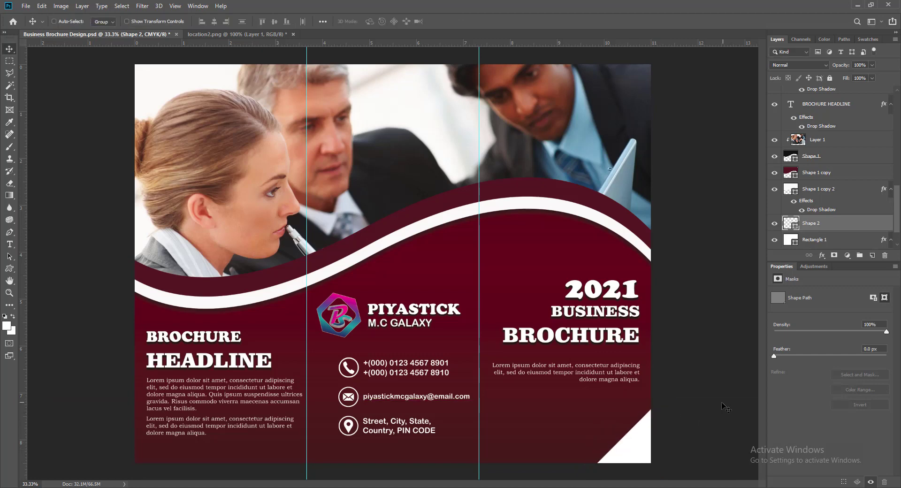
key("ctrl+t")
left_click_drag(690, 398, 684, 388)
key("Return")
left_click_drag(727, 421, 725, 422)
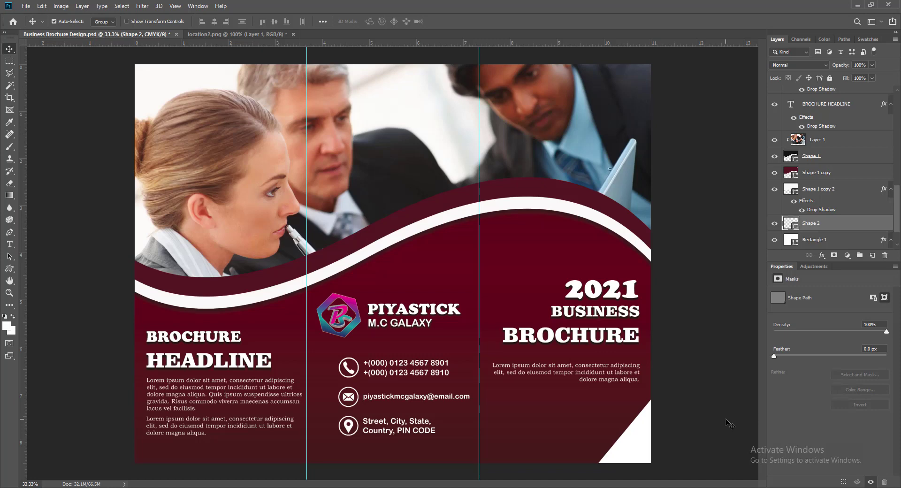
Give Shape 2 a drop shadow with -90° angle, 12 px distance and 21% spread.
right_click(782, 222)
left_click(795, 228)
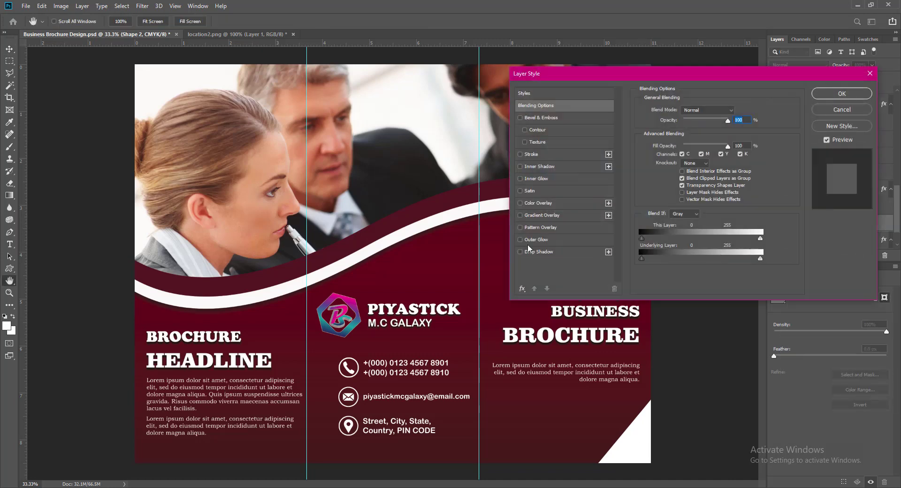
left_click(535, 252)
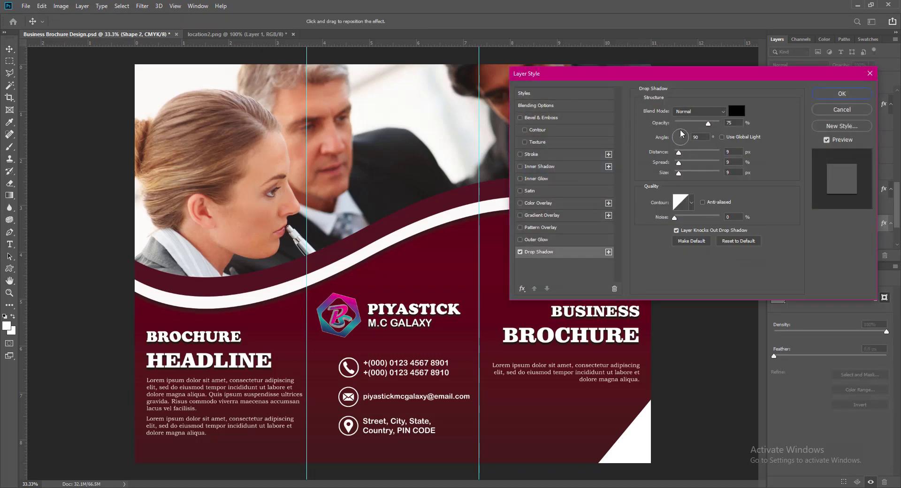
left_click_drag(682, 134, 680, 145)
type("-90")
type("12")
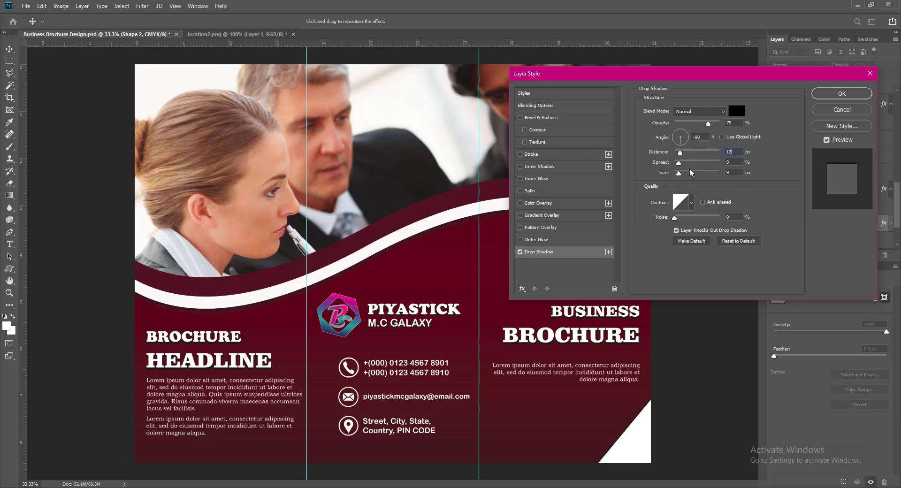
key("Tab")
type("21")
key("Tab")
type("25")
left_click(826, 94)
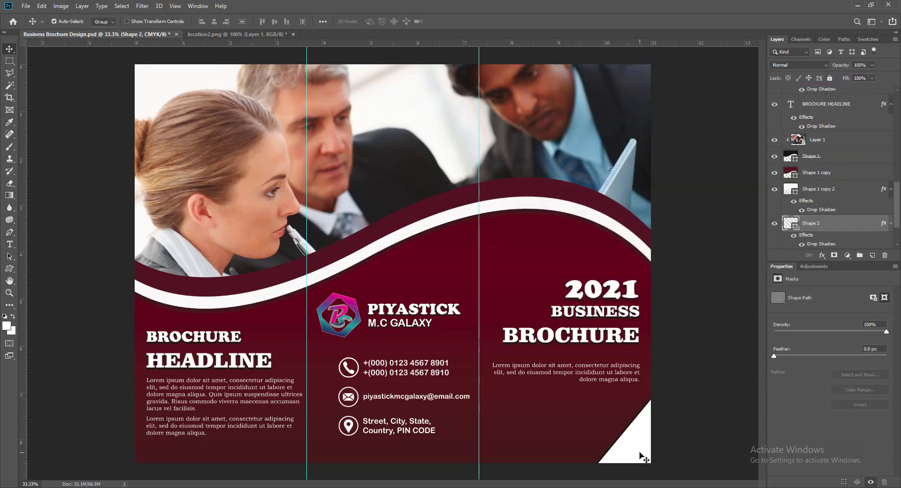
Duplicate the corner triangle and move the copy to the brochure's left edge.
left_click_drag(643, 458, 256, 374)
left_click_drag(266, 386, 139, 361)
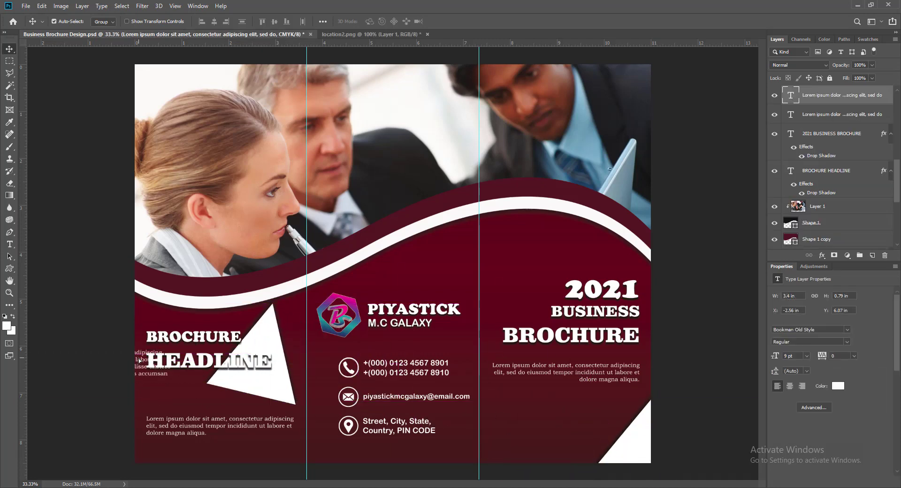
key("ctrl+z")
double_click(235, 336)
left_click(10, 49)
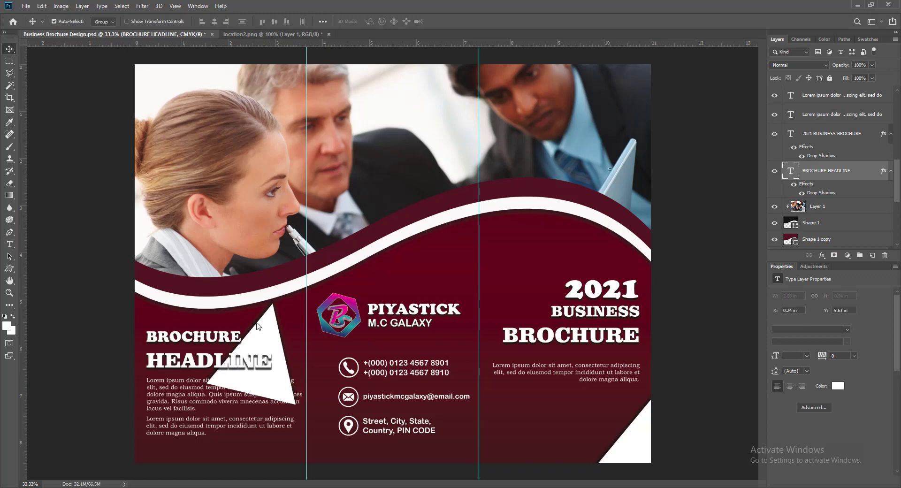
left_click(269, 329)
left_click_drag(267, 324, 243, 305)
Rotate the triangle copy to about 53° and nudge it into position.
key("ctrl+t")
left_click_drag(143, 325, 155, 313)
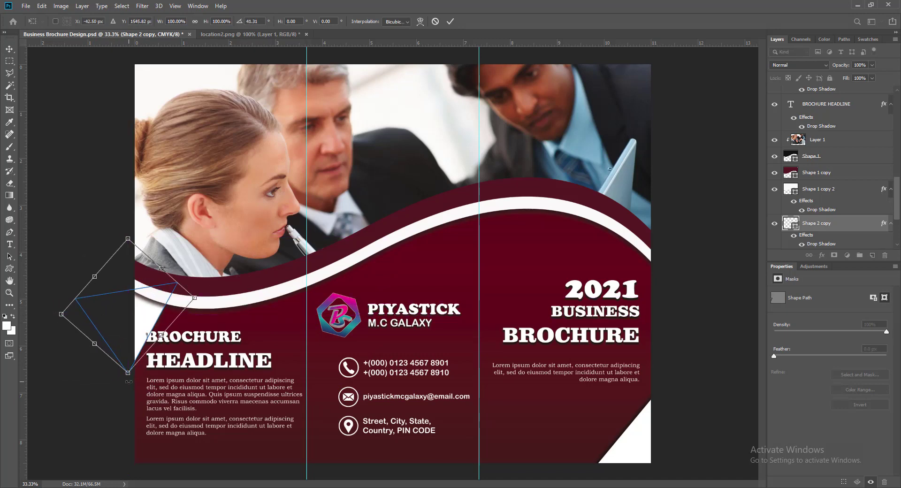
left_click_drag(128, 381, 114, 380)
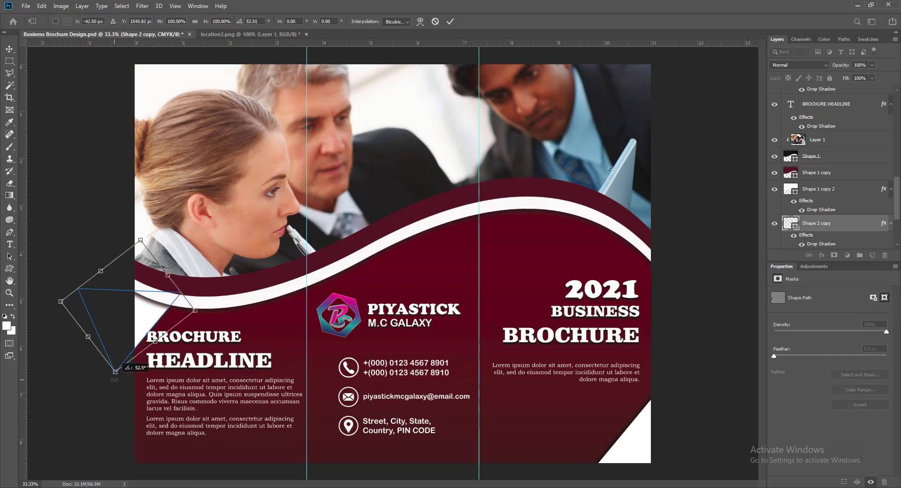
key("Return")
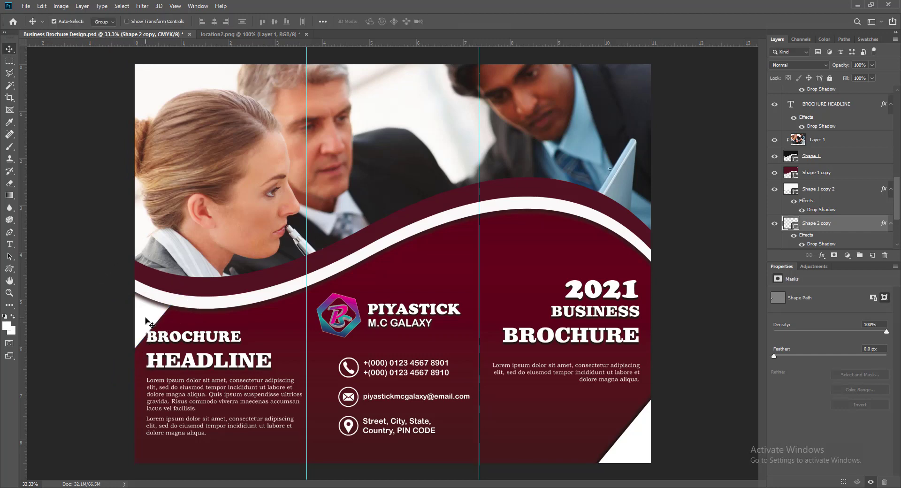
key("Left")
key("Left")
key("Left")
key("Left")
key("Left")
key("Left")
key("Left")
key("Right")
key("Right")
Change the left triangle copy's drop shadow angle to 180° so it falls horizontally.
right_click(796, 219)
left_click(792, 225)
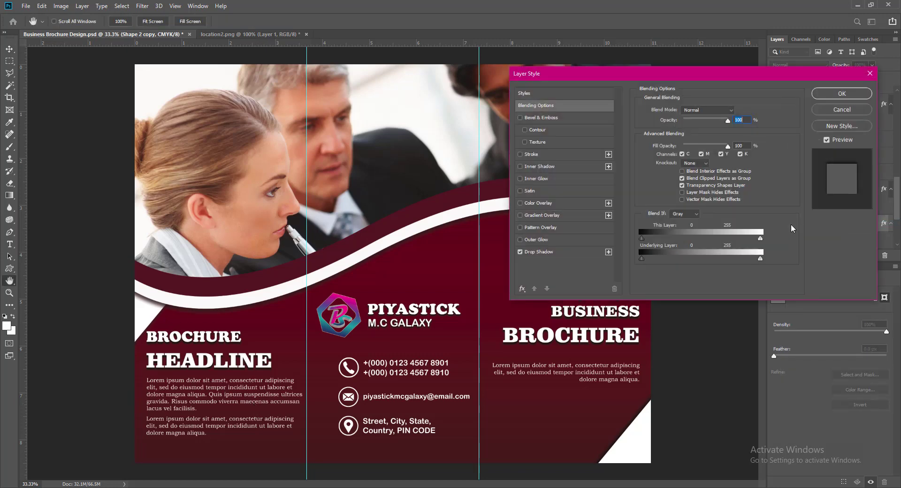
left_click(532, 252)
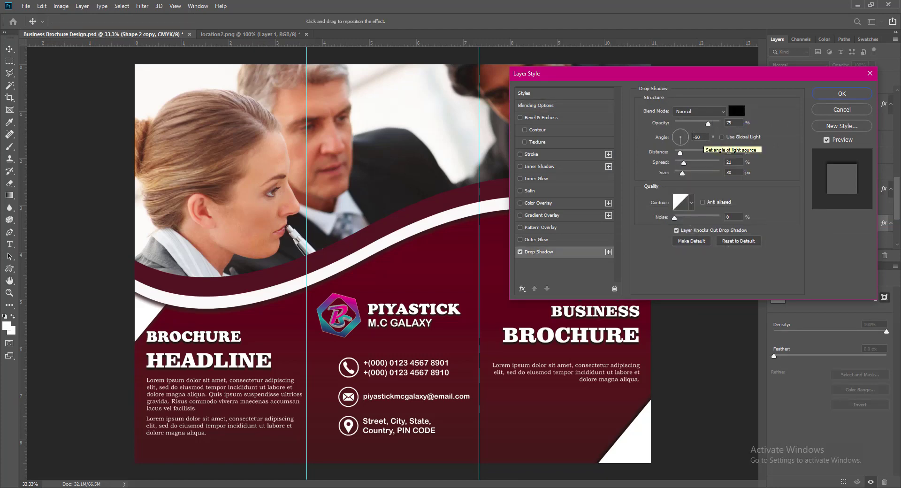
left_click(687, 142)
left_click_drag(687, 142, 674, 139)
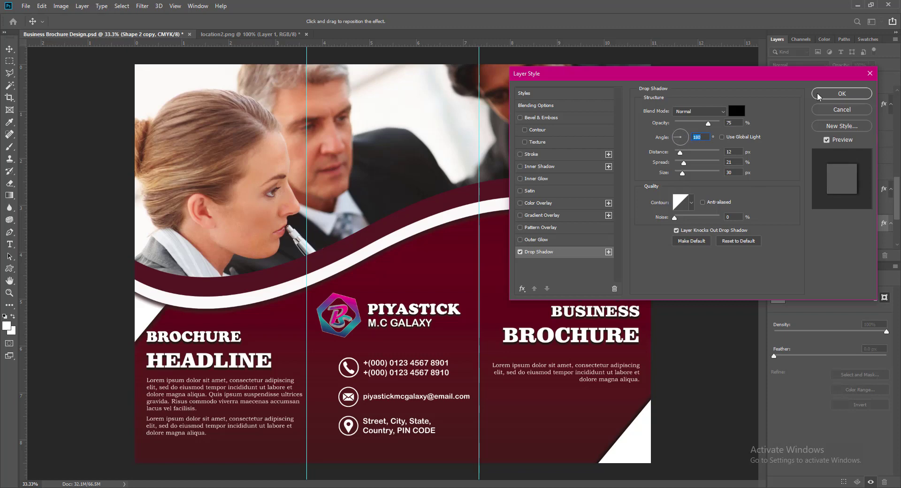
left_click(821, 96)
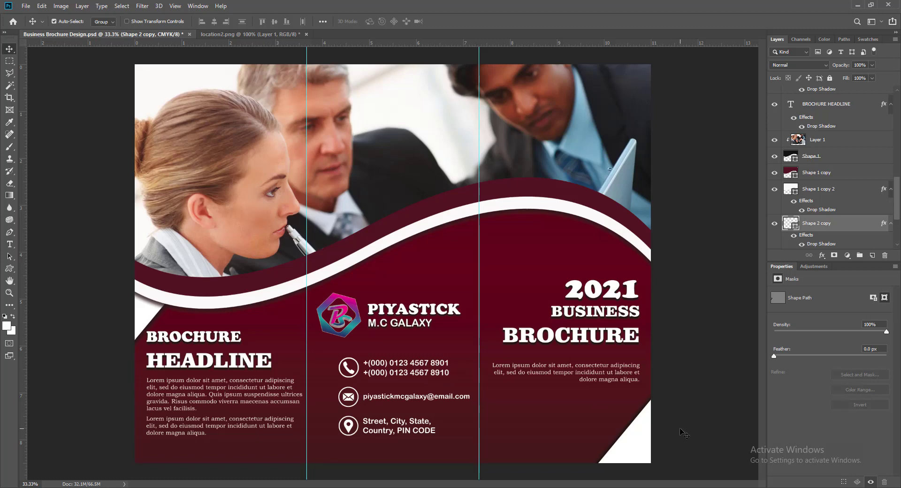
Save the brochure and add a new empty layer at the top of the stack.
key("ctrl+s")
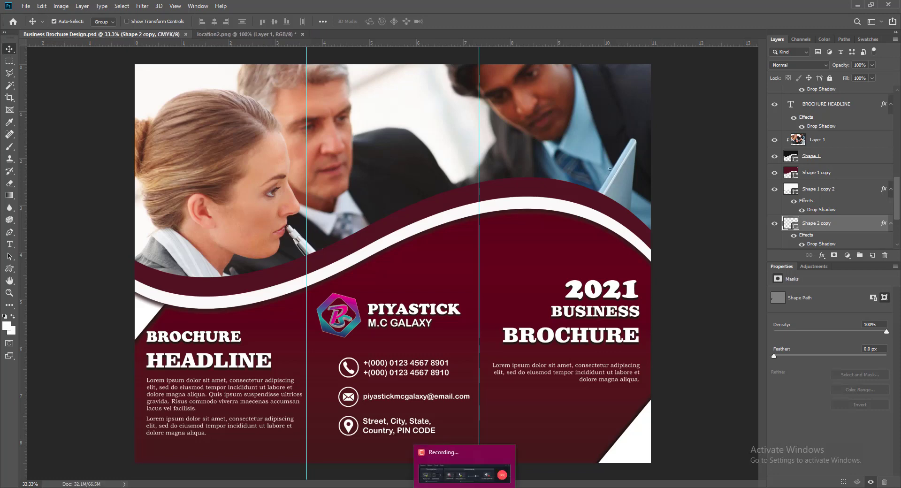
left_click(692, 331)
key("ctrl+shift+alt+n")
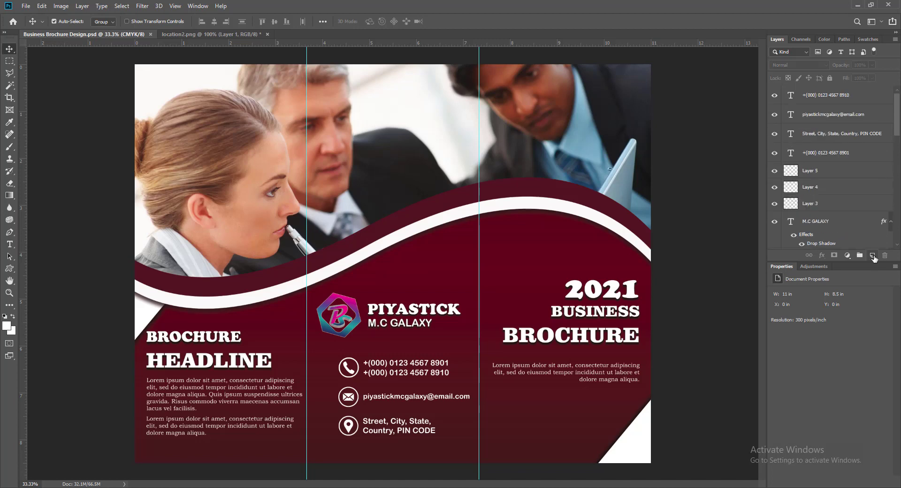
Marquee-select the full middle panel and set the Gradient tool to Normal mode.
key("m")
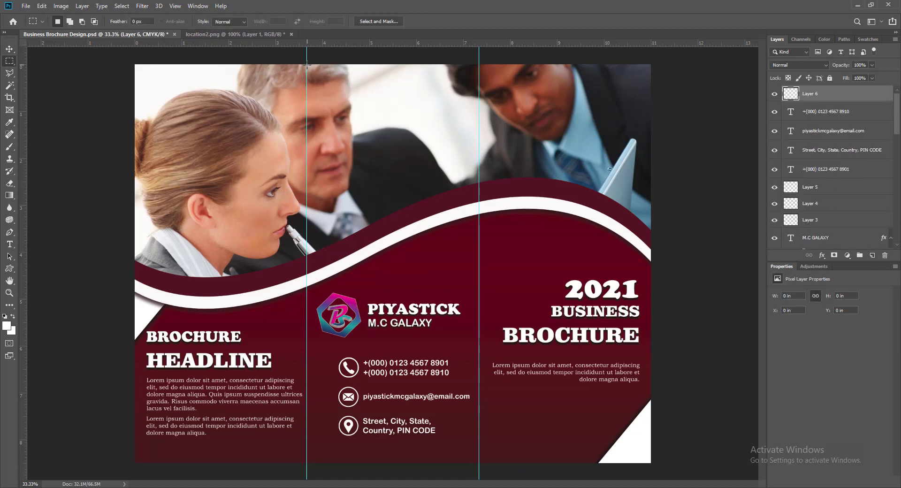
left_click_drag(307, 65, 477, 463)
left_click(10, 196)
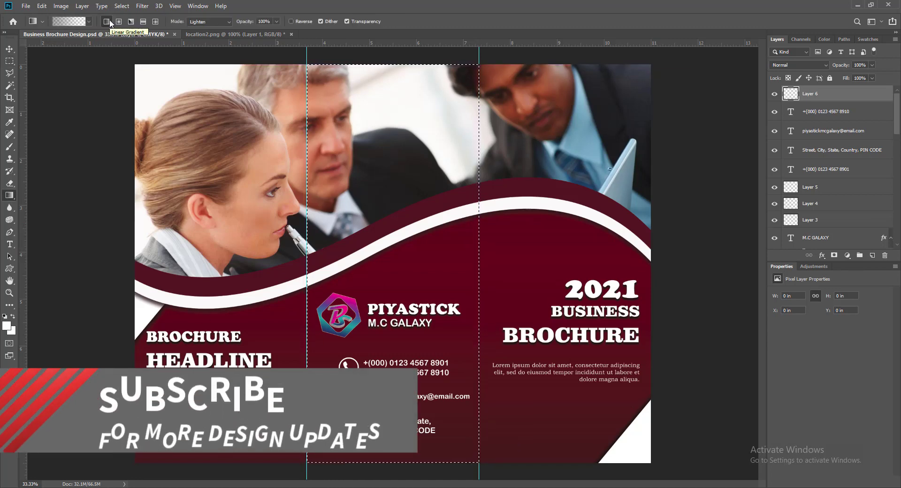
left_click(227, 21)
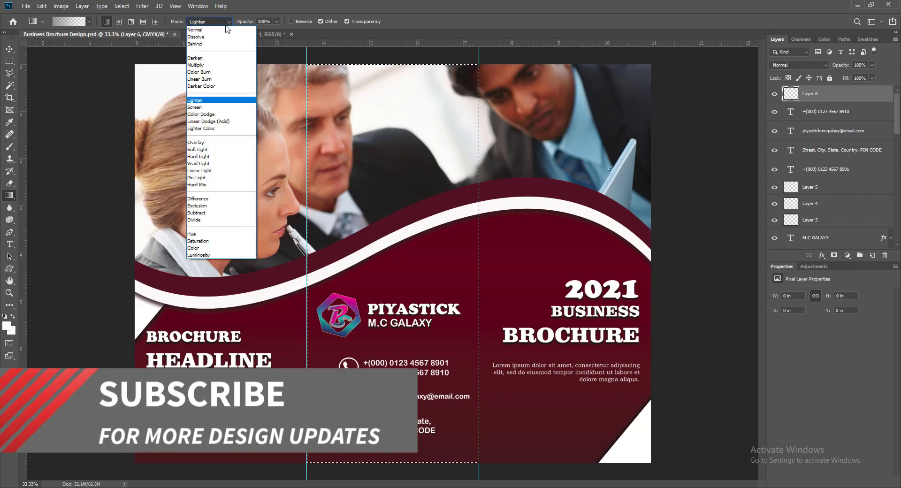
left_click(223, 27)
Set up a white-to-transparent gradient and drag it across the middle panel.
left_click(69, 21)
left_click(598, 259)
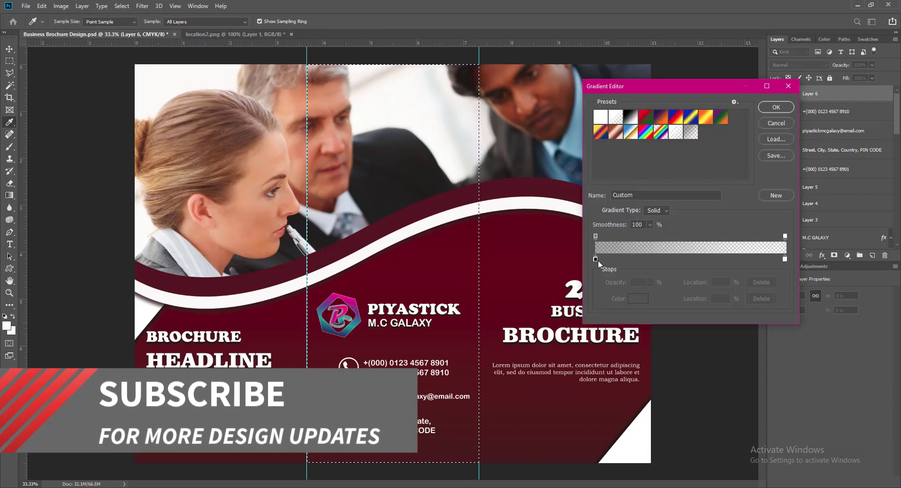
left_click(639, 299)
left_click(683, 133)
double_click(785, 259)
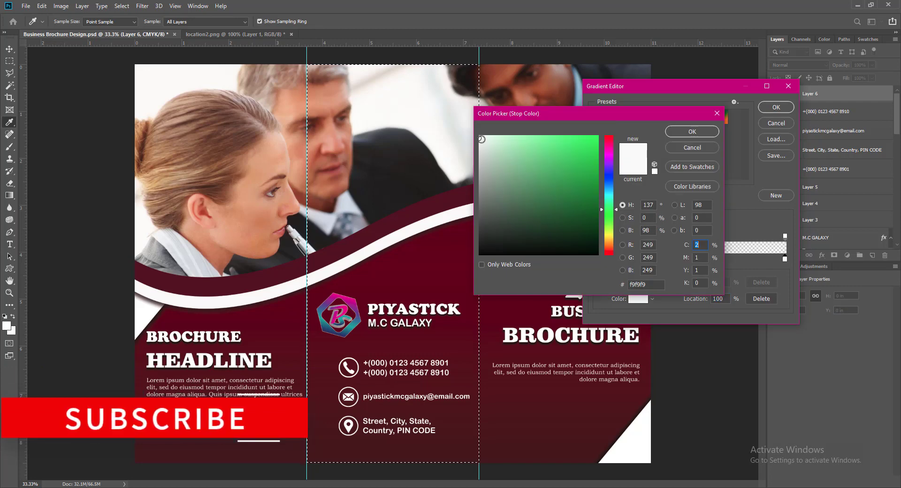
left_click(678, 129)
left_click(765, 109)
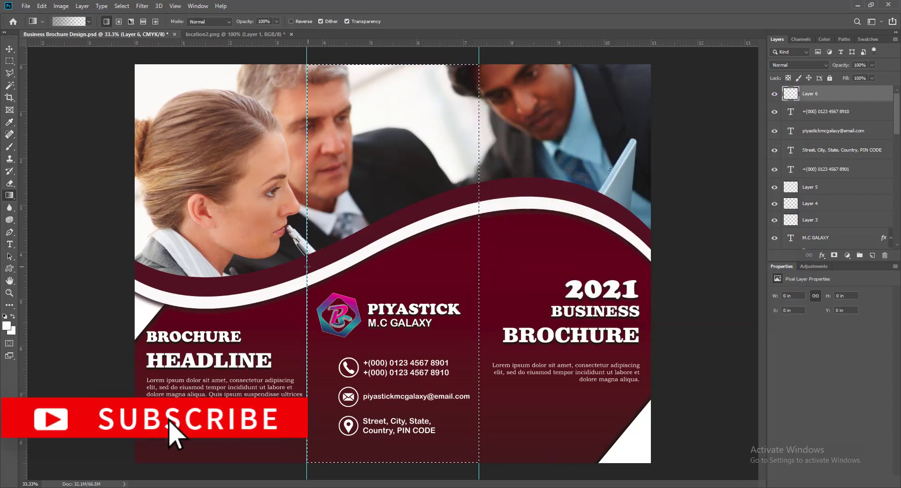
left_click_drag(328, 265, 482, 267)
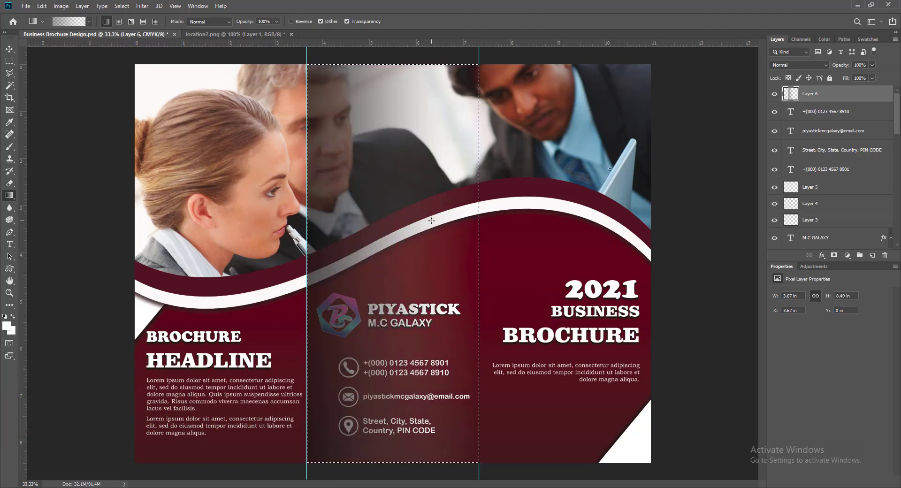
Deselect, lower the shading layer to 39% opacity, and Alt-drag a duplicate.
key("v")
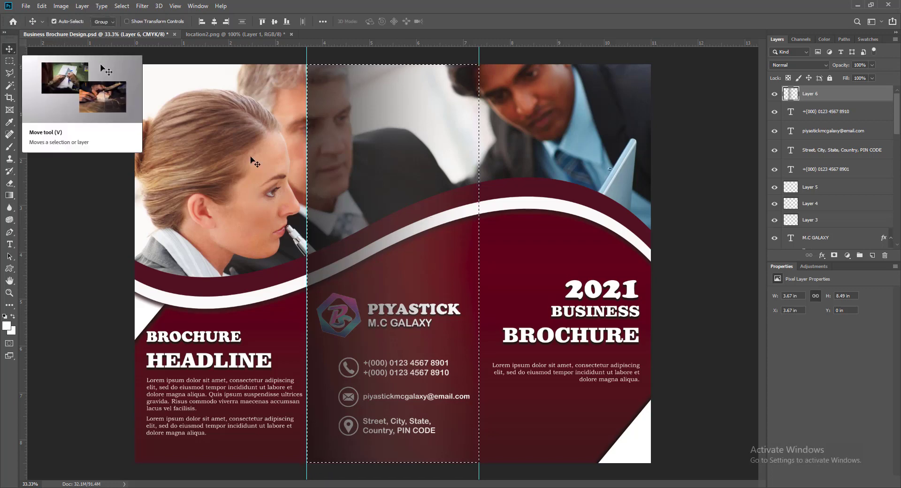
key("ctrl+d")
left_click(872, 78)
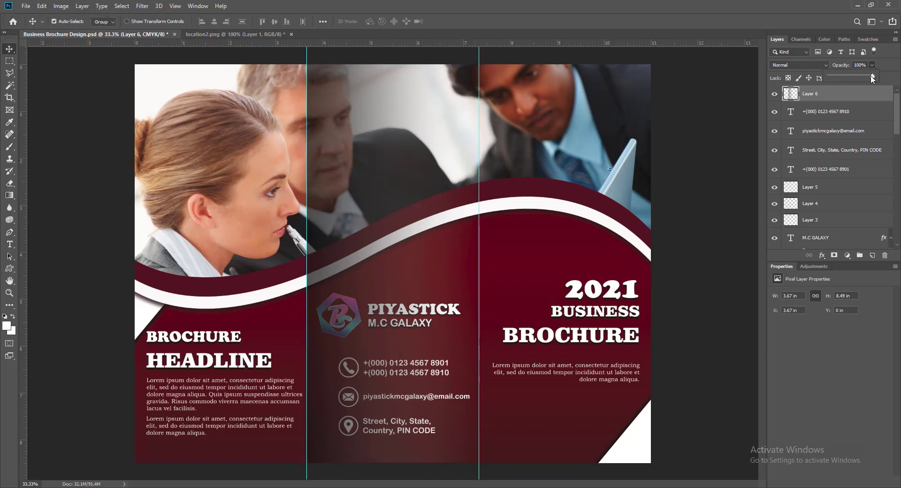
left_click_drag(871, 76, 845, 80)
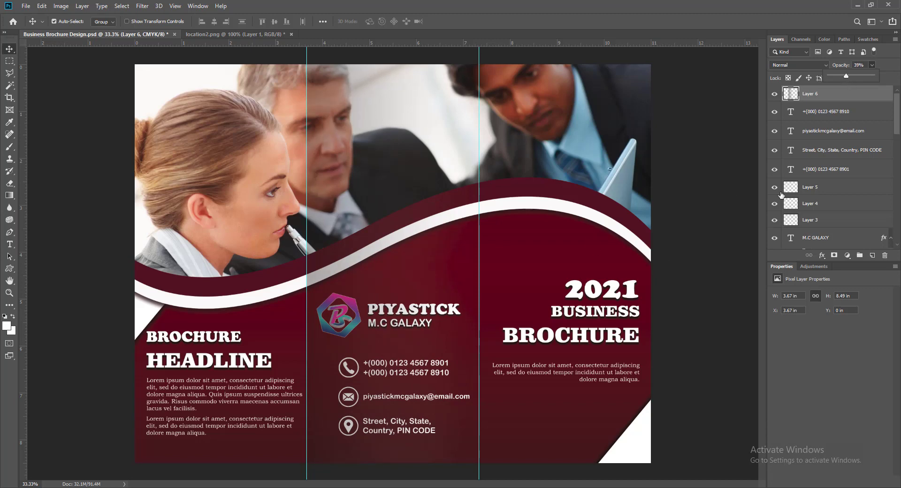
left_click(450, 280)
left_click_drag(897, 227, 896, 115)
left_click(789, 96)
left_click_drag(488, 281, 487, 280, "alt")
Move the Layer 6 copy shading onto the right panel, aligned to the top edge.
key("shift+Right")
key("shift+Right")
key("shift+Right")
key("shift+Right")
key("shift+Right")
key("shift+Right")
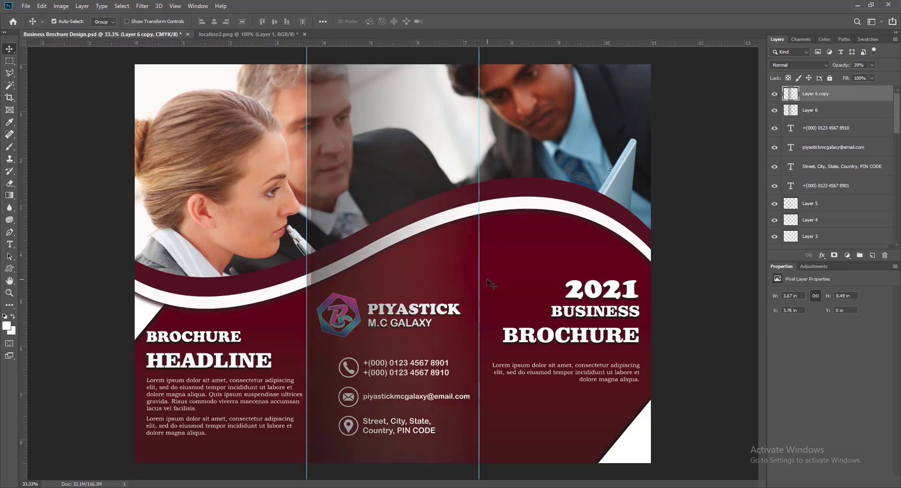
key("shift+Right")
key("shift+Right")
key("shift+Right")
key("shift+Right")
key("shift+Right")
key("shift+Right")
key("shift+Right")
key("shift+Right")
key("shift+Right")
key("shift+Right")
key("shift+Right")
key("shift+Right")
key("shift+Right")
key("shift+Right")
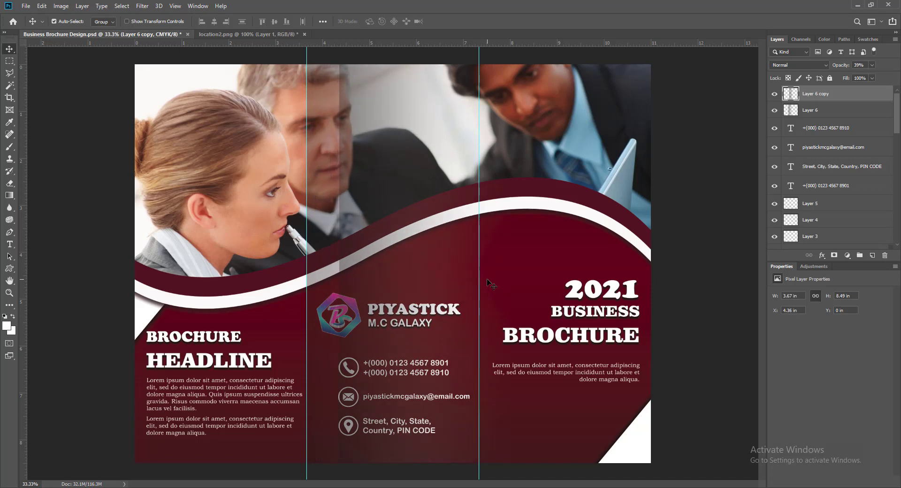
key("Right")
key("Right")
key("Right")
key("Right")
key("Right")
key("Right")
key("ctrl+t")
left_click_drag(462, 267, 593, 269)
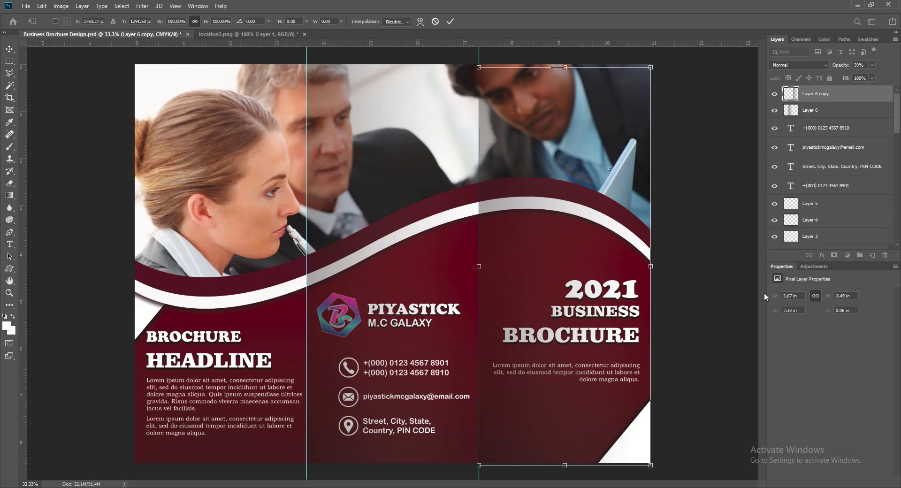
key("Up")
key("Up")
key("Up")
key("Up")
key("Up")
key("Up")
key("Up")
key("Up")
key("Up")
key("Up")
key("Up")
key("Up")
key("Up")
key("Up")
key("Up")
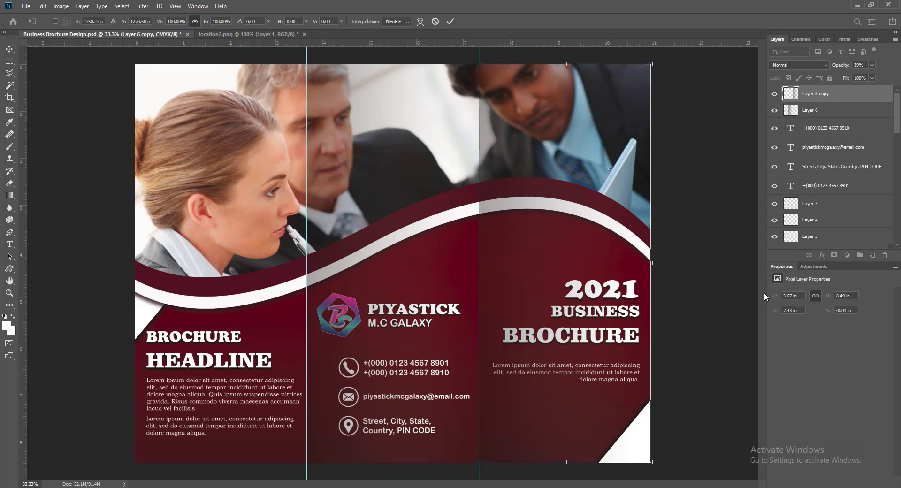
key("Down")
key("Down")
key("Down")
left_click(450, 21)
Duplicate the shading again as Layer 6 copy 2 and place it on the left panel.
left_click(693, 360)
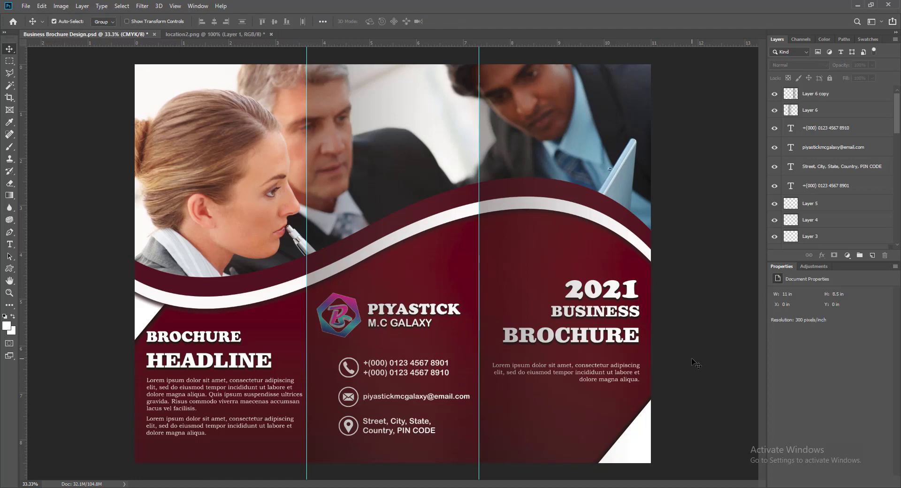
left_click(526, 278)
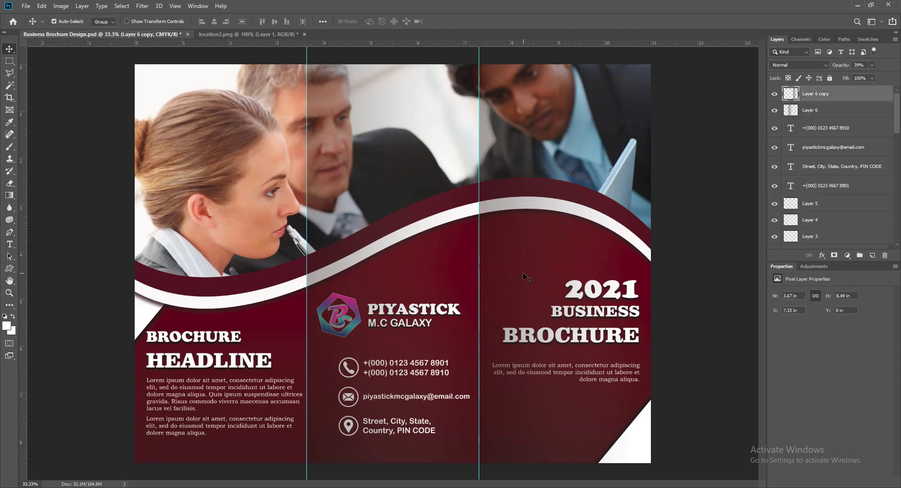
key("ctrl+j")
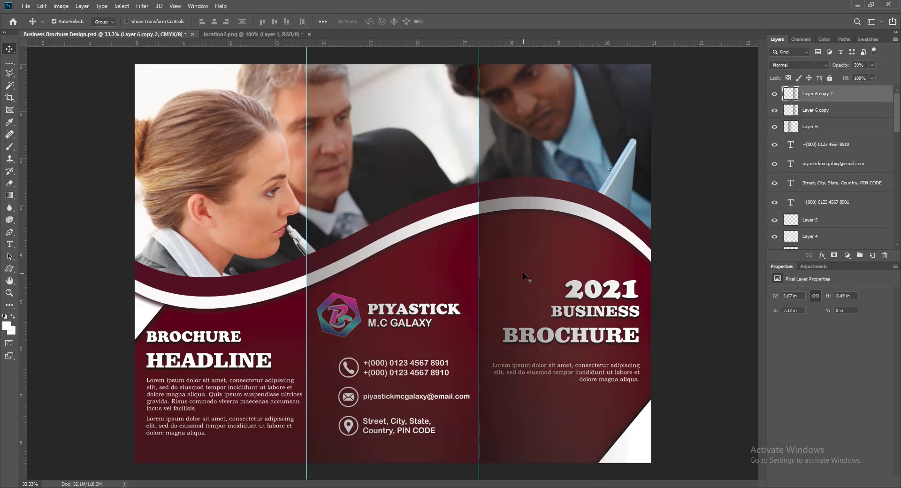
key("ctrl+t")
left_click_drag(526, 277, 207, 254)
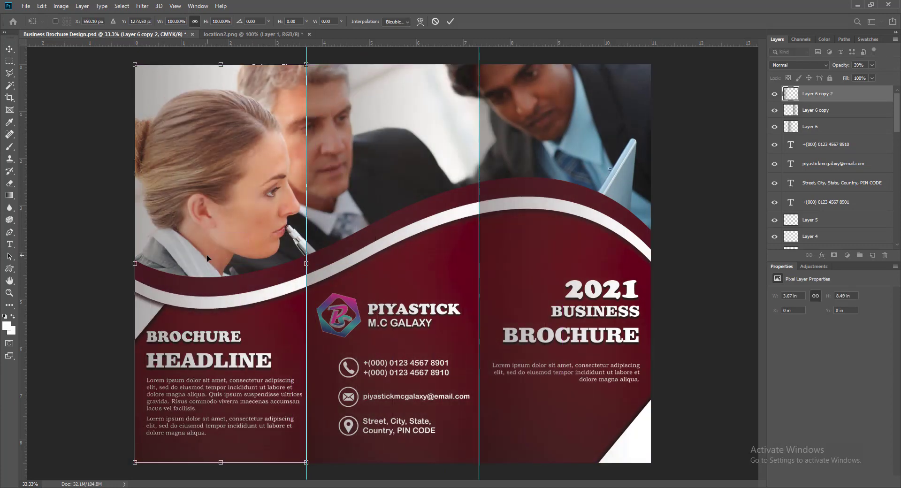
left_click(450, 21)
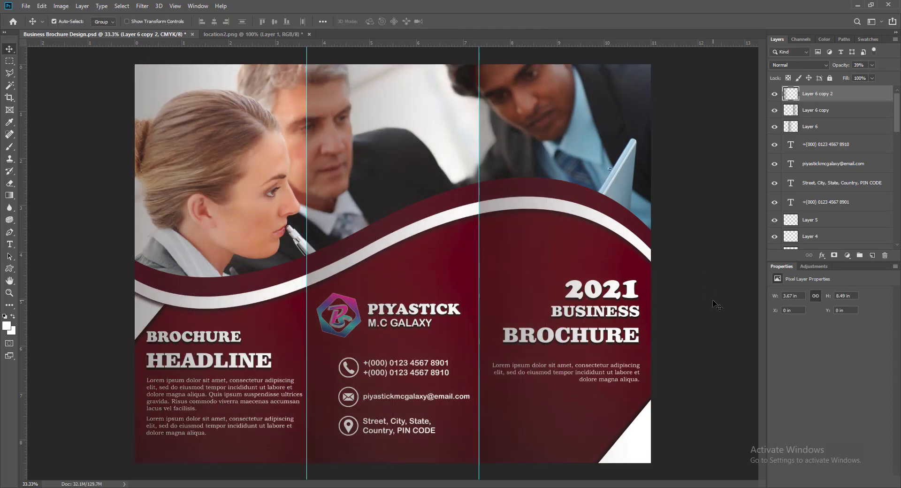
left_click(710, 299)
left_click(811, 127)
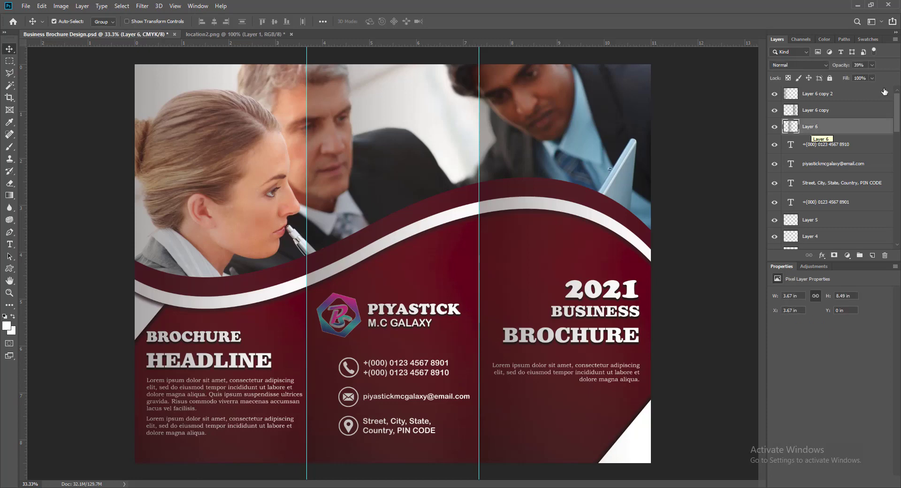
Fade Layer 6 to 33% and the shading copies to about 30% opacity.
left_click(871, 78)
left_click_drag(868, 79, 863, 78)
left_click(833, 112)
left_click(872, 66)
left_click(819, 128)
left_click(872, 65)
left_click(829, 94)
left_click(873, 65)
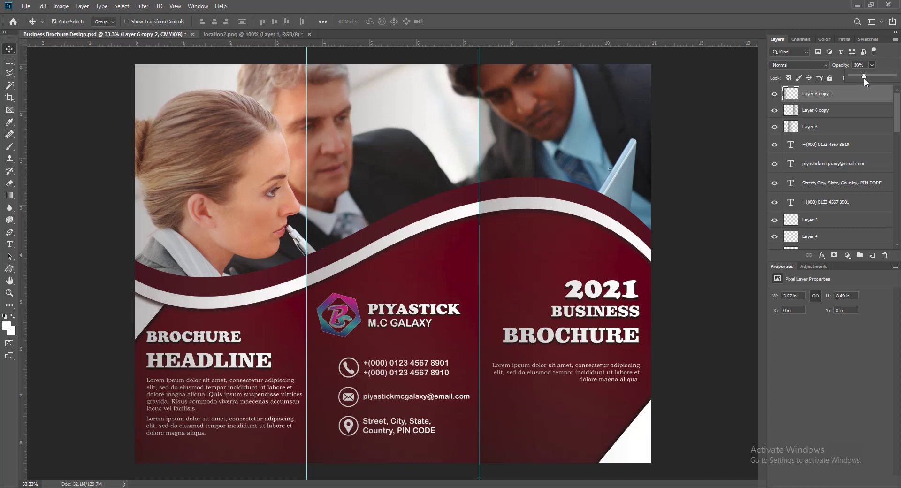
left_click(727, 186)
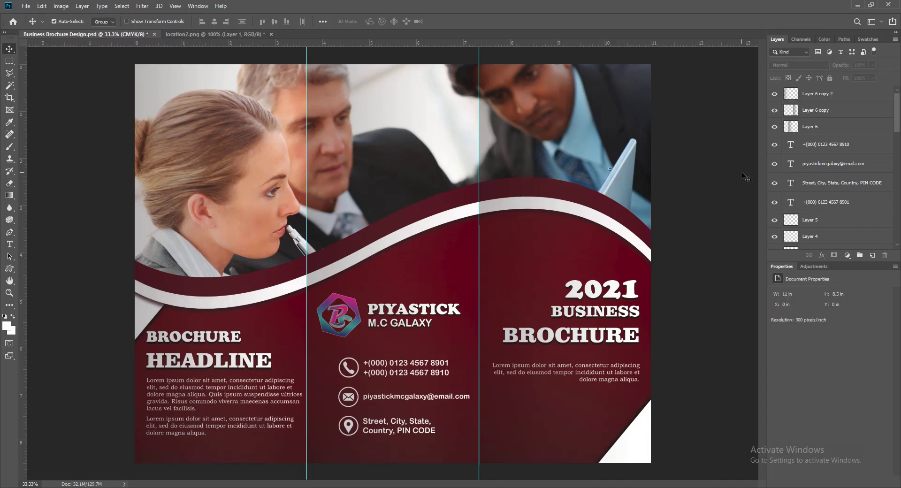
Drag both vertical fold guides back onto the ruler and save the brochure.
key("ctrl+s")
left_click_drag(305, 233, 22, 237)
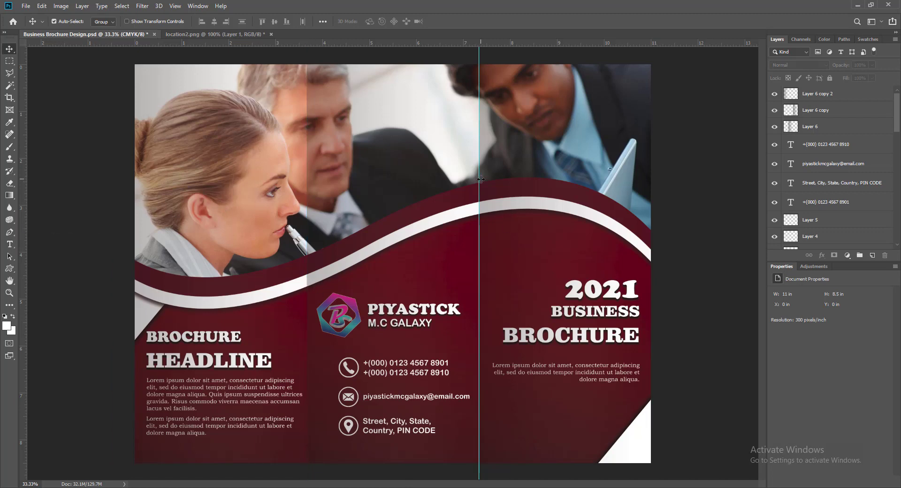
left_click_drag(478, 207, 21, 197)
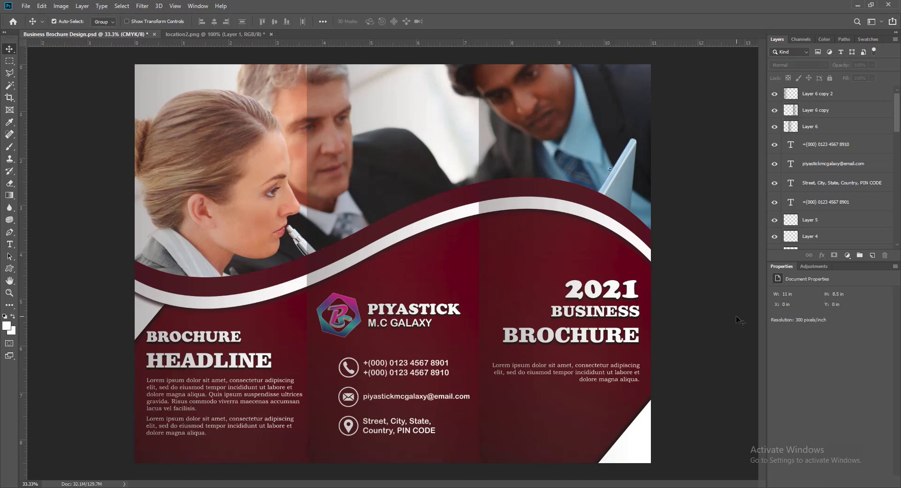
key("ctrl+s")
Compare the shading with Layer 6 copy 2 toggled, then set Layer 6 to 33%.
left_click(775, 94)
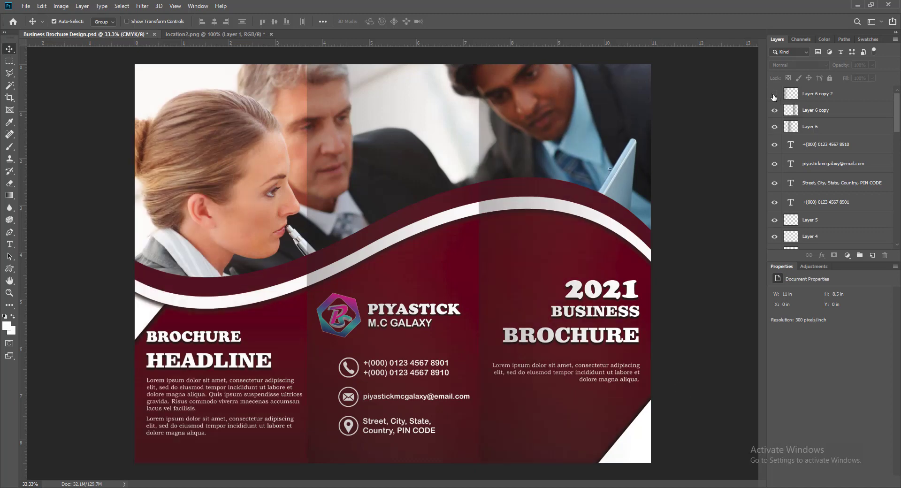
left_click(774, 96)
left_click(811, 128)
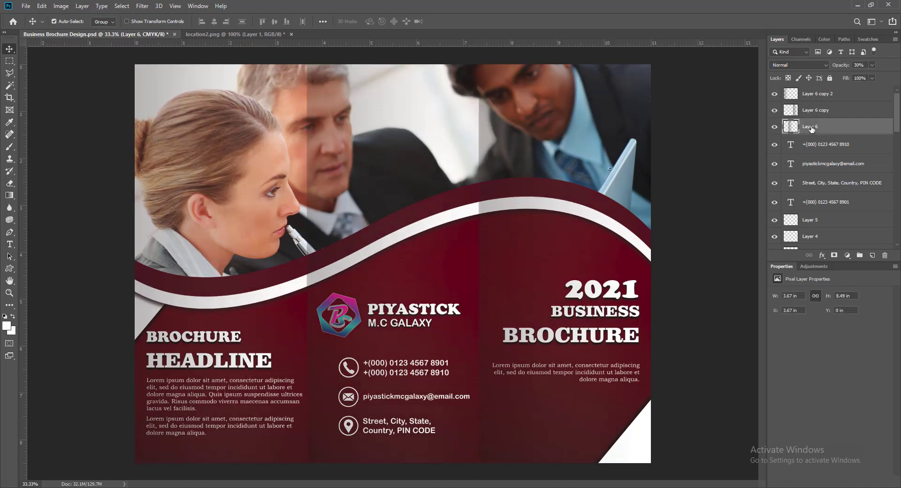
left_click_drag(866, 80, 868, 79)
left_click(703, 168)
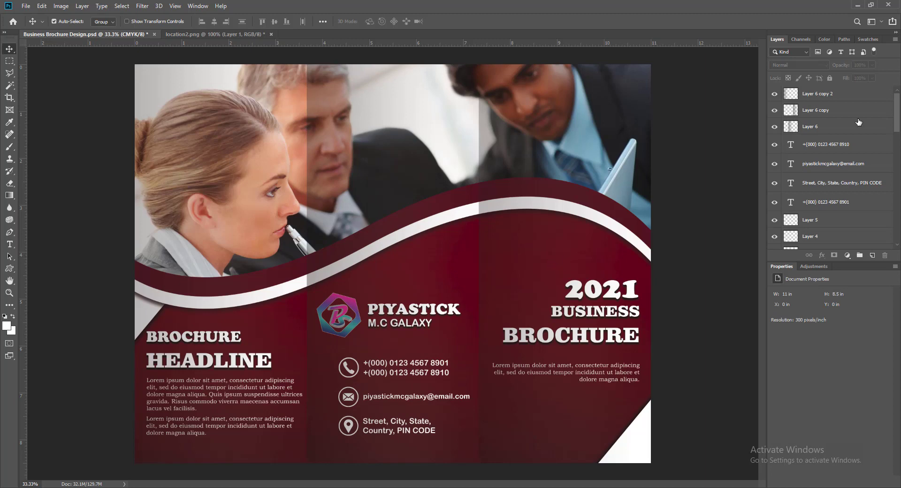
Fade Layer 6 copy to 24% opacity and adjust Layer 6 copy 2's opacity.
left_click(826, 111)
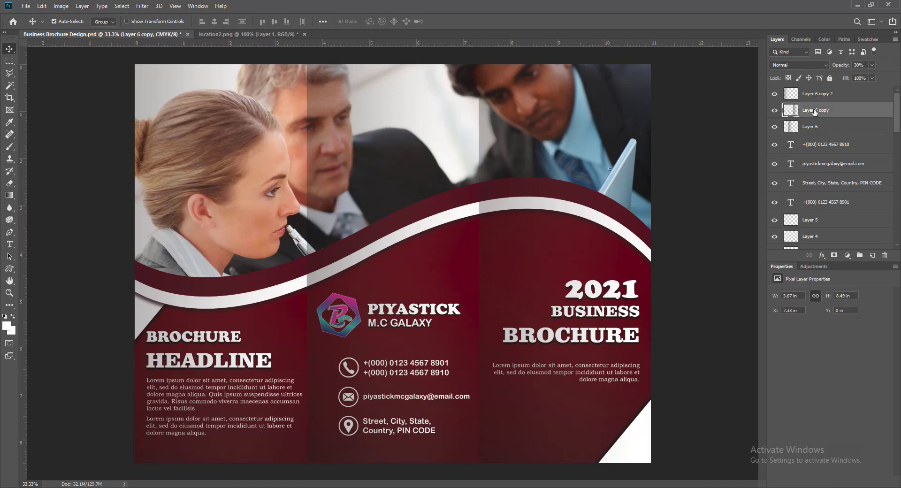
left_click(872, 65)
left_click_drag(863, 75, 863, 78)
left_click(820, 94)
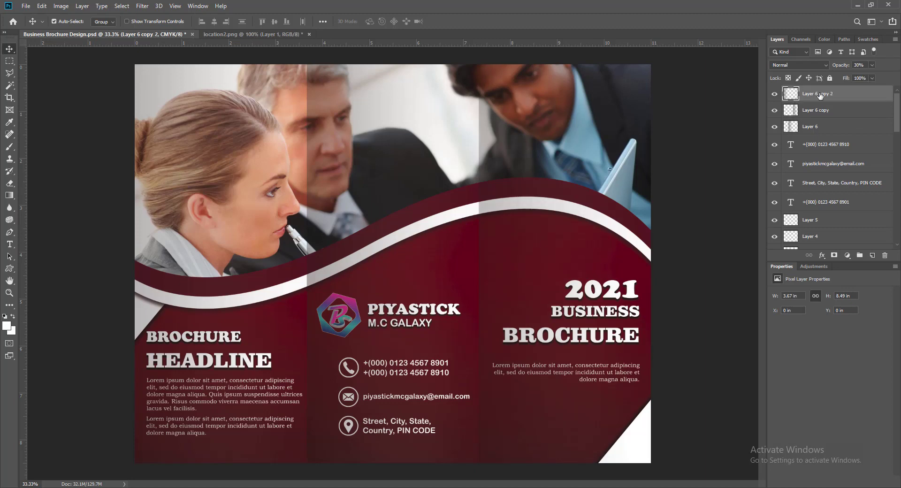
left_click_drag(865, 81, 864, 80)
left_click(727, 245)
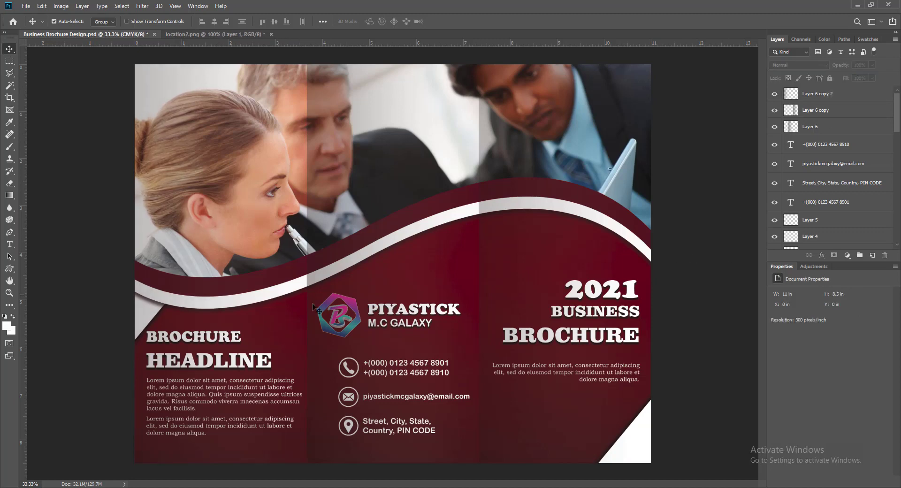
Check Layer 6's shading by toggling its visibility, review each shading layer, and save.
left_click(273, 320)
left_click_drag(897, 217, 895, 106)
left_click(775, 127)
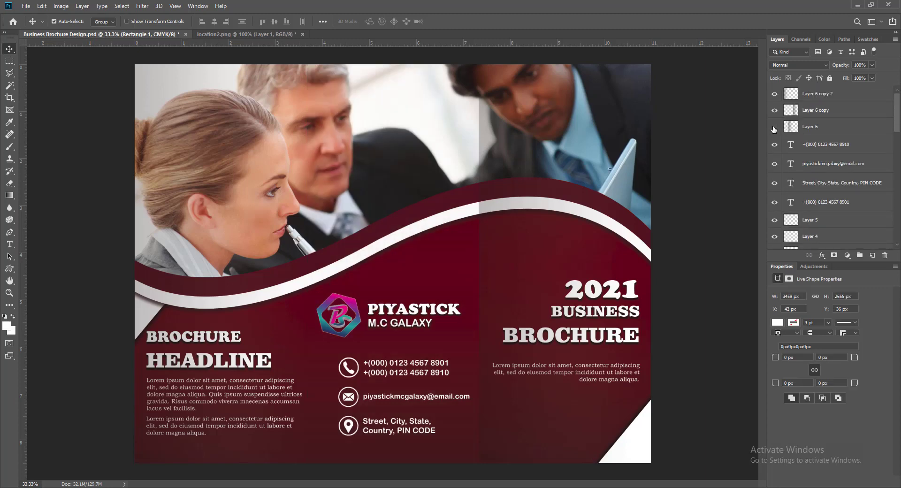
left_click(775, 128)
left_click(811, 128)
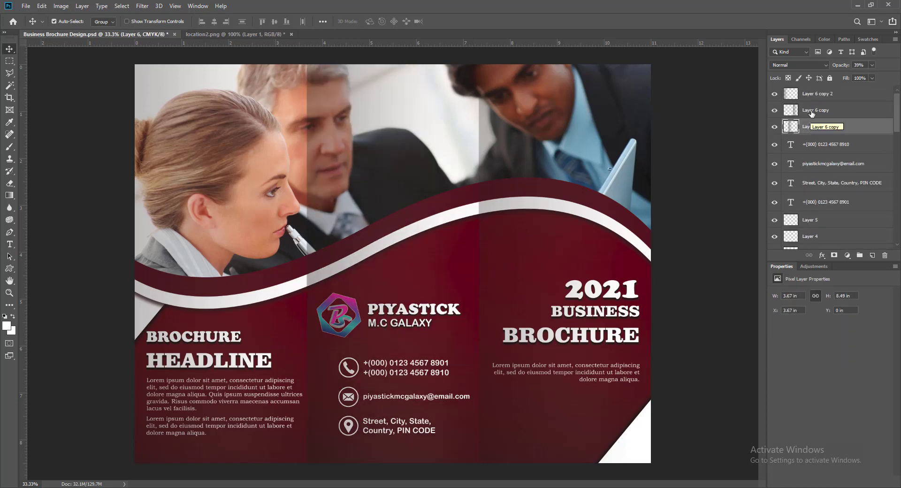
left_click(811, 112)
left_click(811, 95)
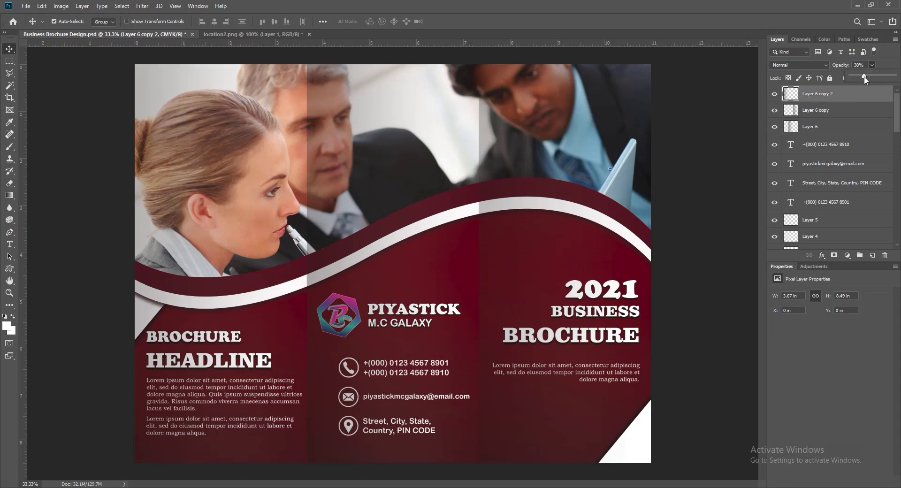
key("alt+bracketleft")
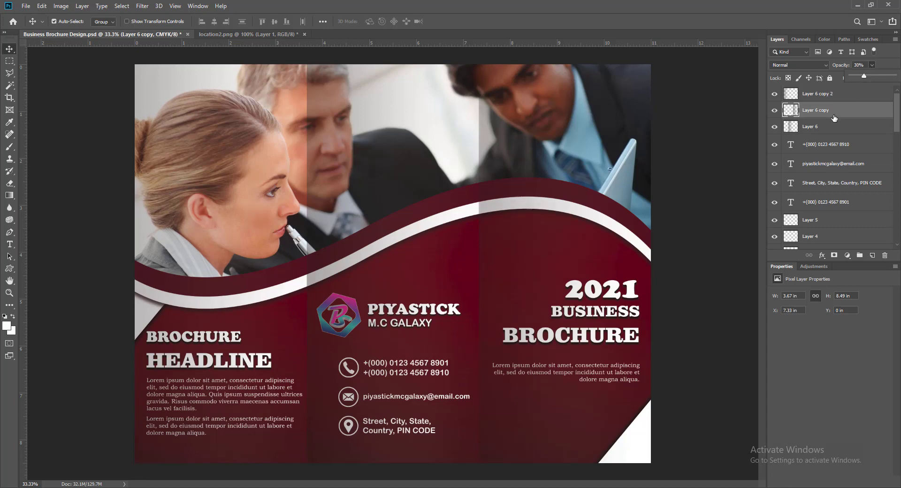
left_click(827, 126)
left_click(710, 207)
key("ctrl+s")
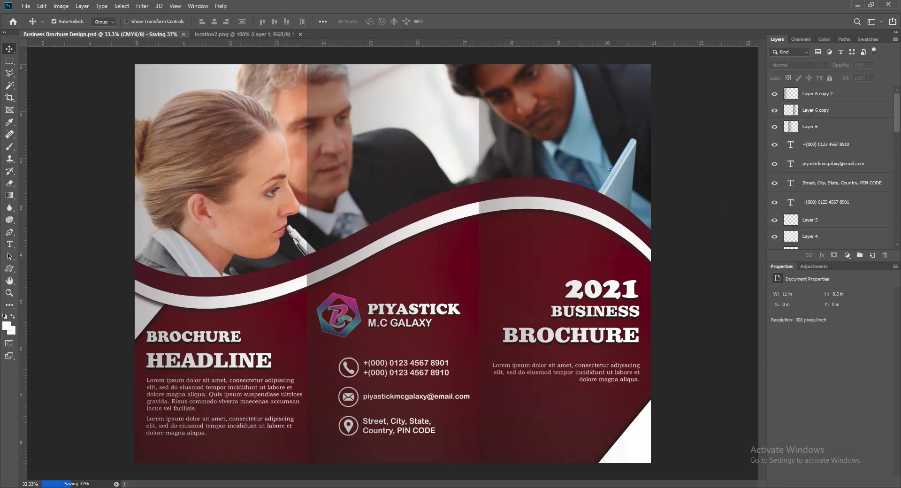
Zoom in on the brochure, zoom back out, and close location2.png.
key("ctrl+plus")
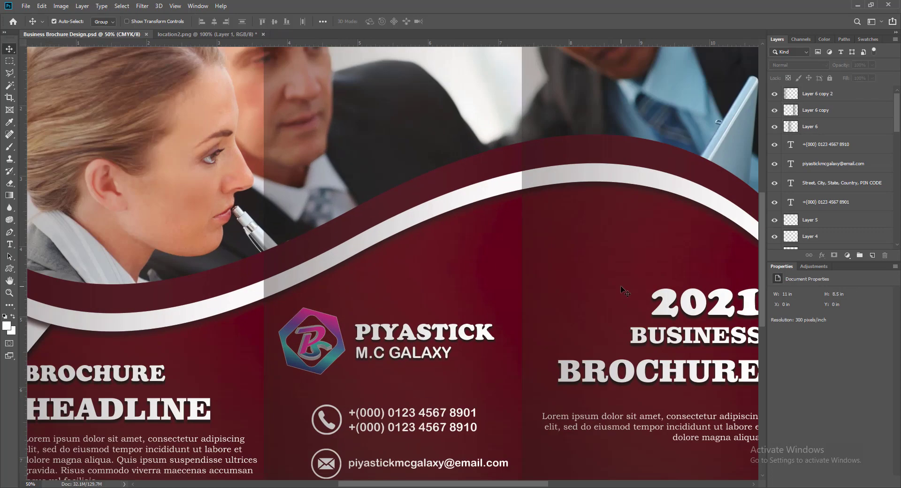
scroll(621, 286, "down", 2)
scroll(620, 286, "up", 3)
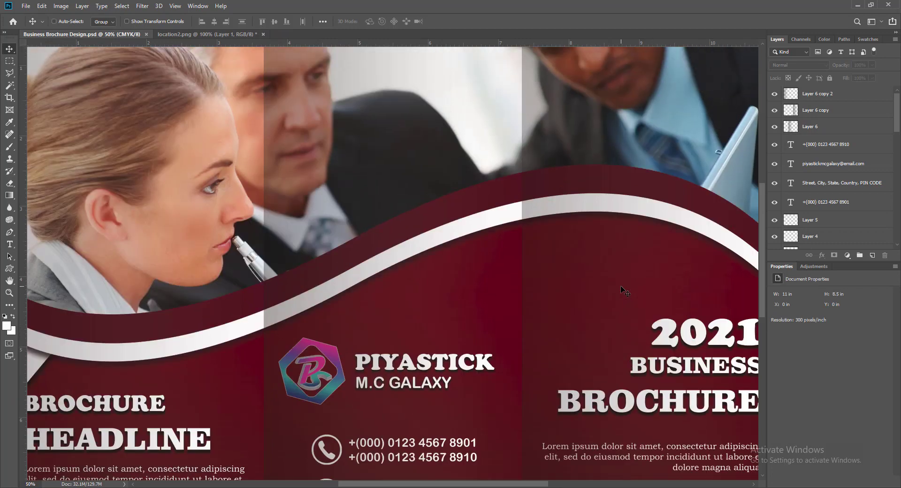
key("ctrl+minus")
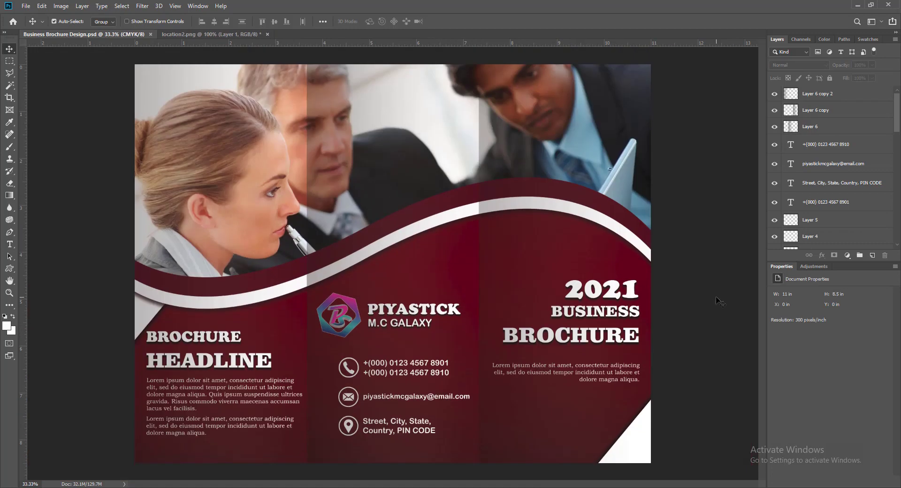
left_click(267, 34)
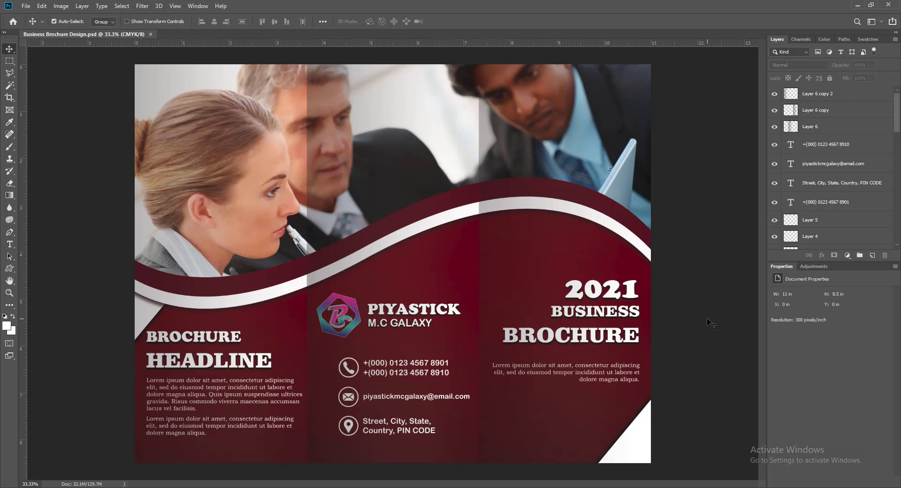